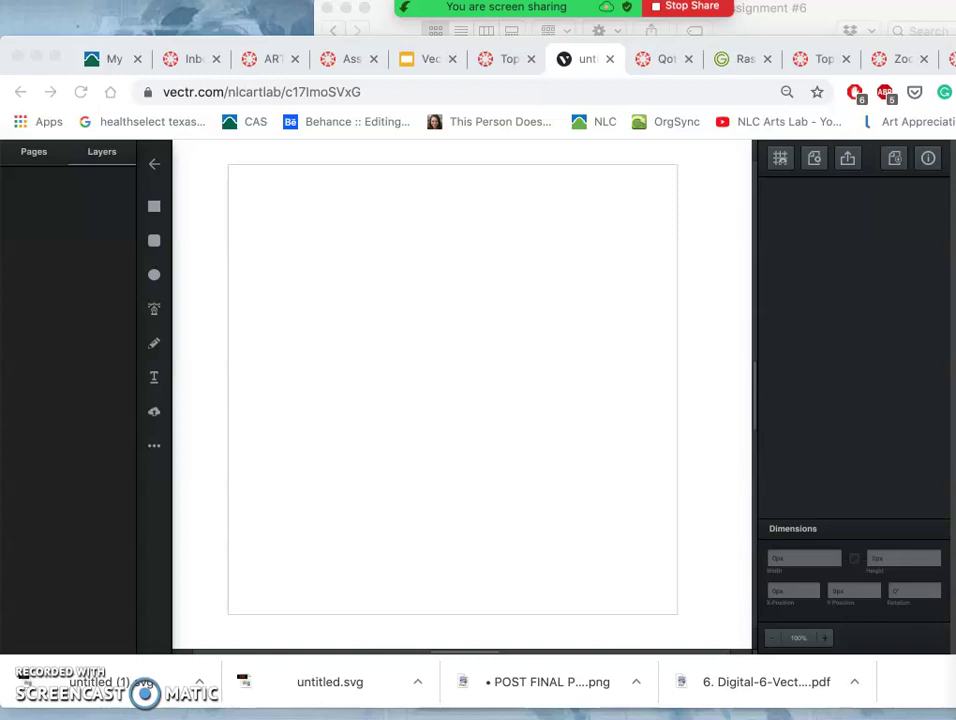
pyautogui.click(154, 413)
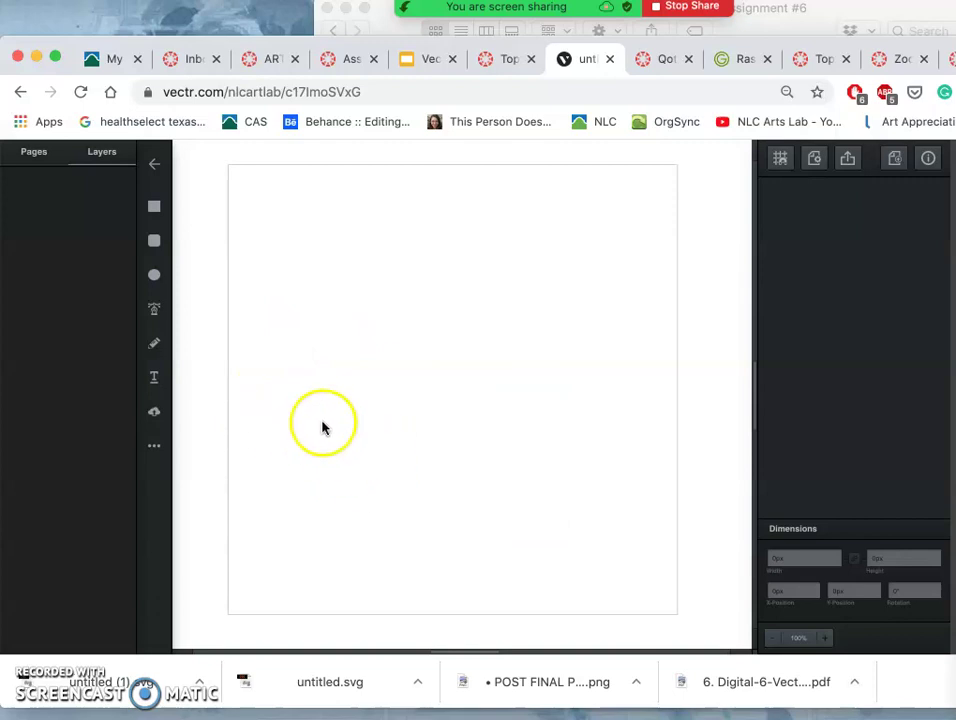
pyautogui.click(153, 416)
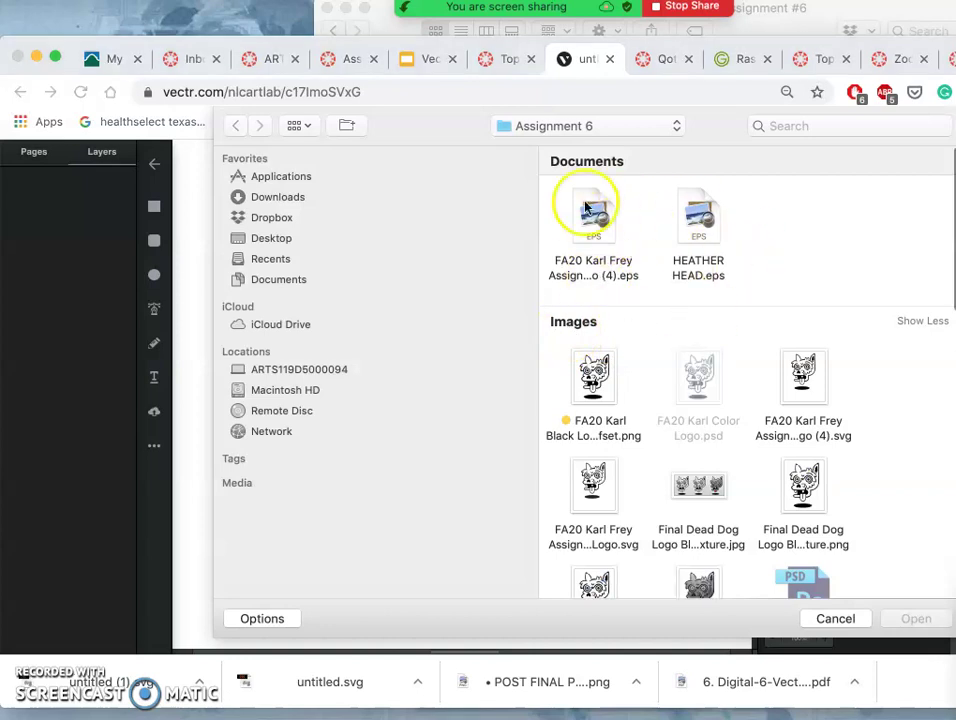
pyautogui.click(268, 238)
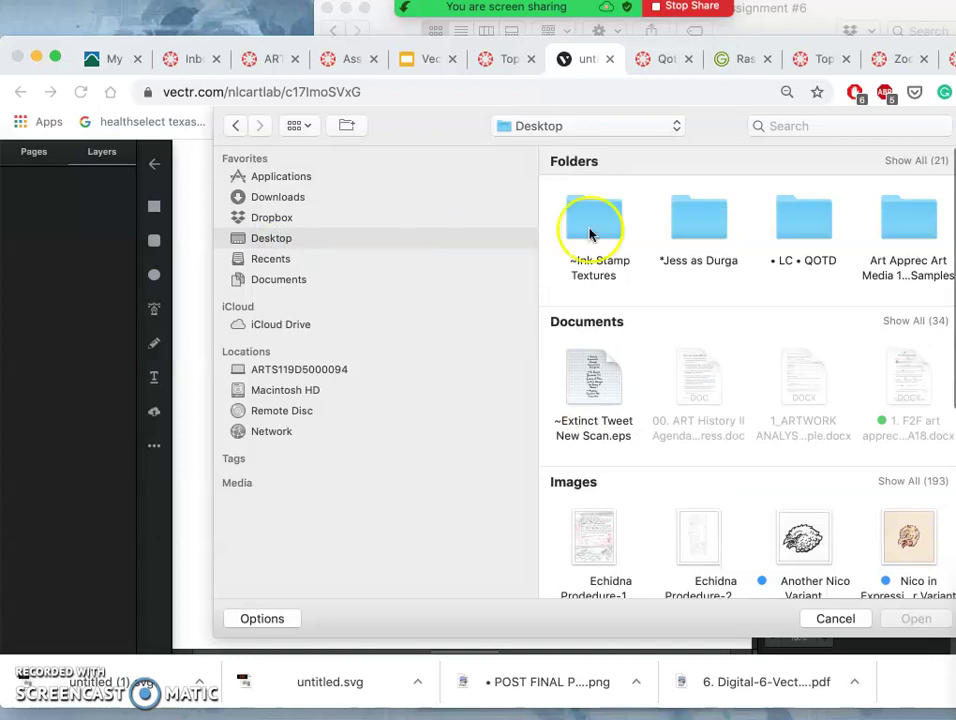
pyautogui.hscroll(5, 784, 239)
pyautogui.hscroll(10, 783, 239)
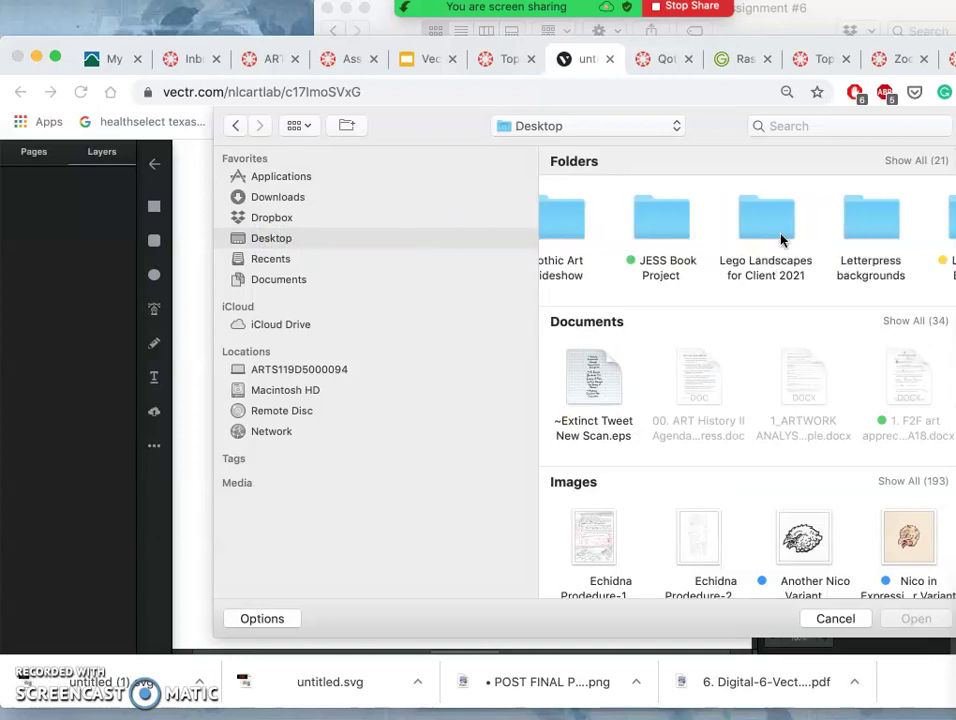
pyautogui.hscroll(4, 783, 239)
pyautogui.doubleClick(765, 235)
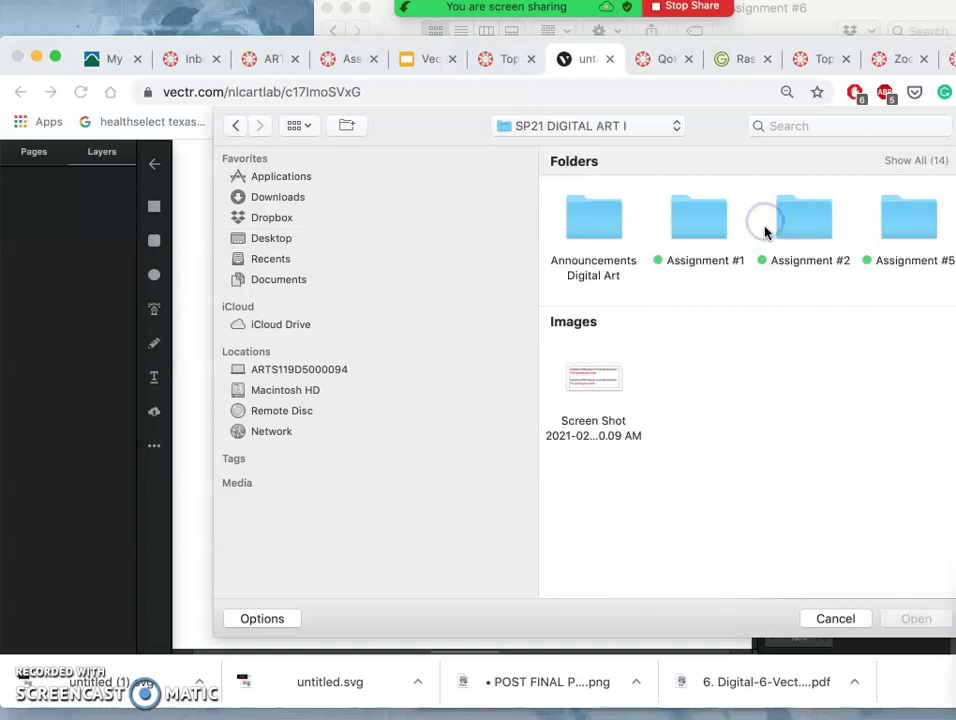
pyautogui.hscroll(5, 775, 262)
pyautogui.hscroll(-3, 775, 265)
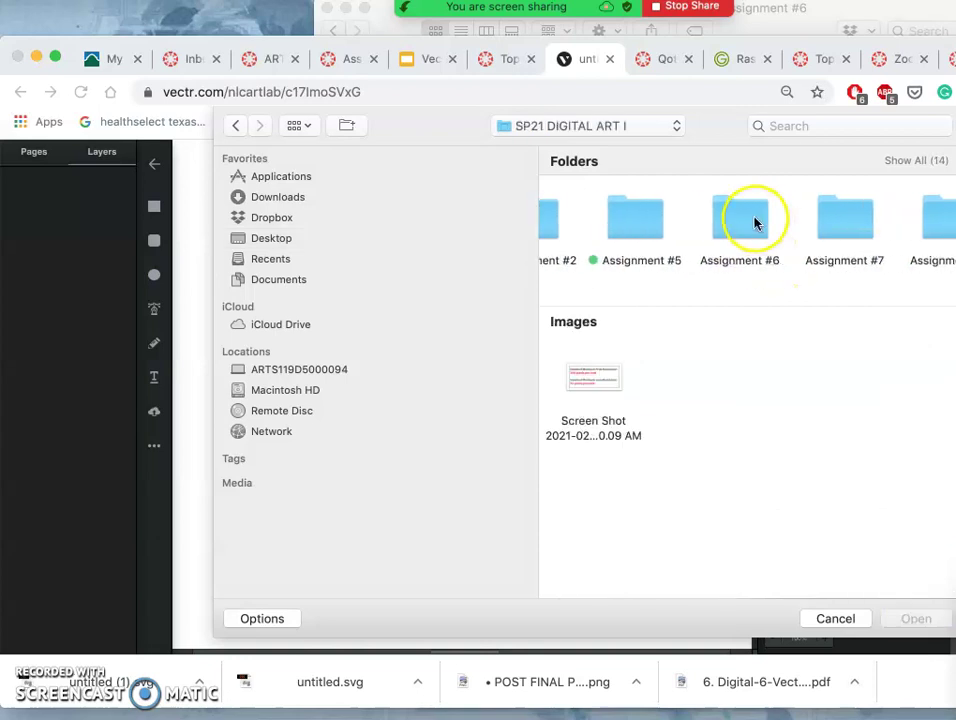
pyautogui.doubleClick(753, 216)
pyautogui.scroll(-6, 762, 300)
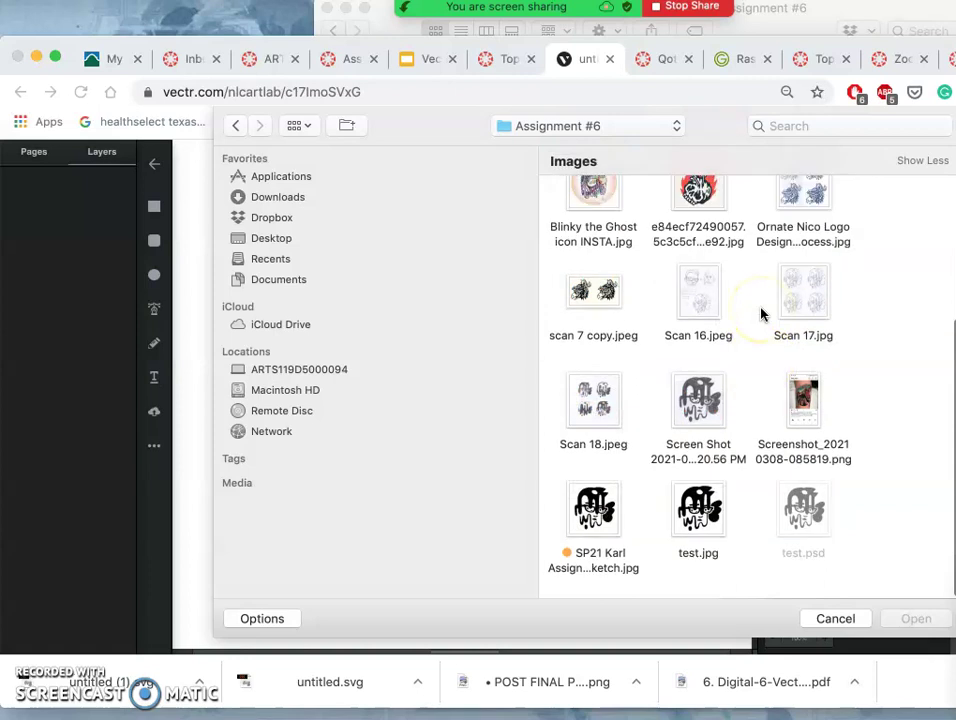
pyautogui.click(610, 525)
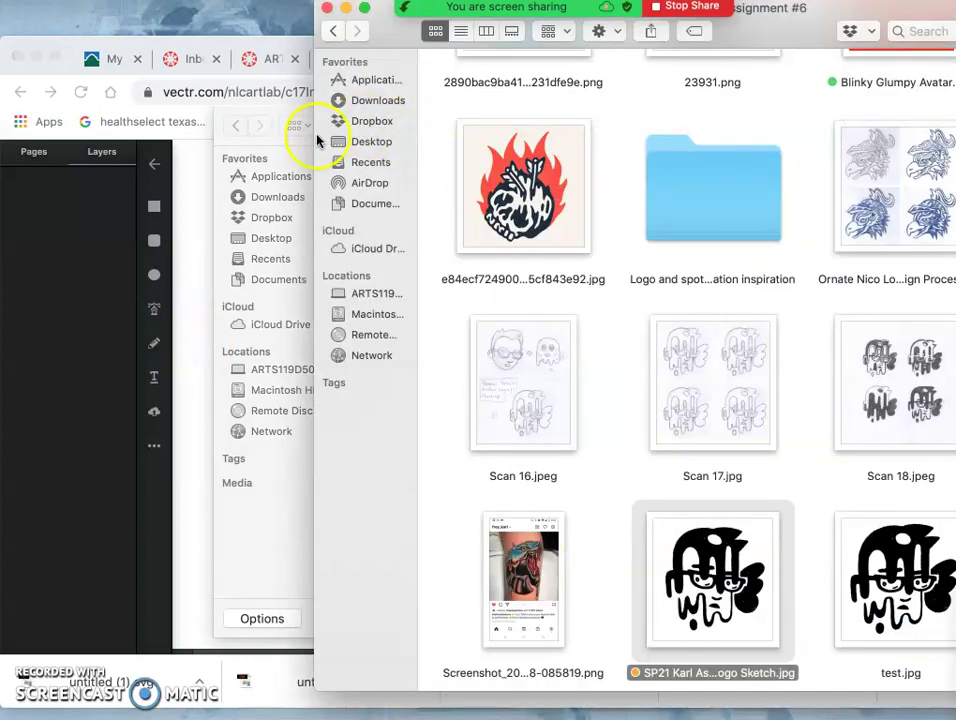
pyautogui.click(292, 153)
pyautogui.click(836, 617)
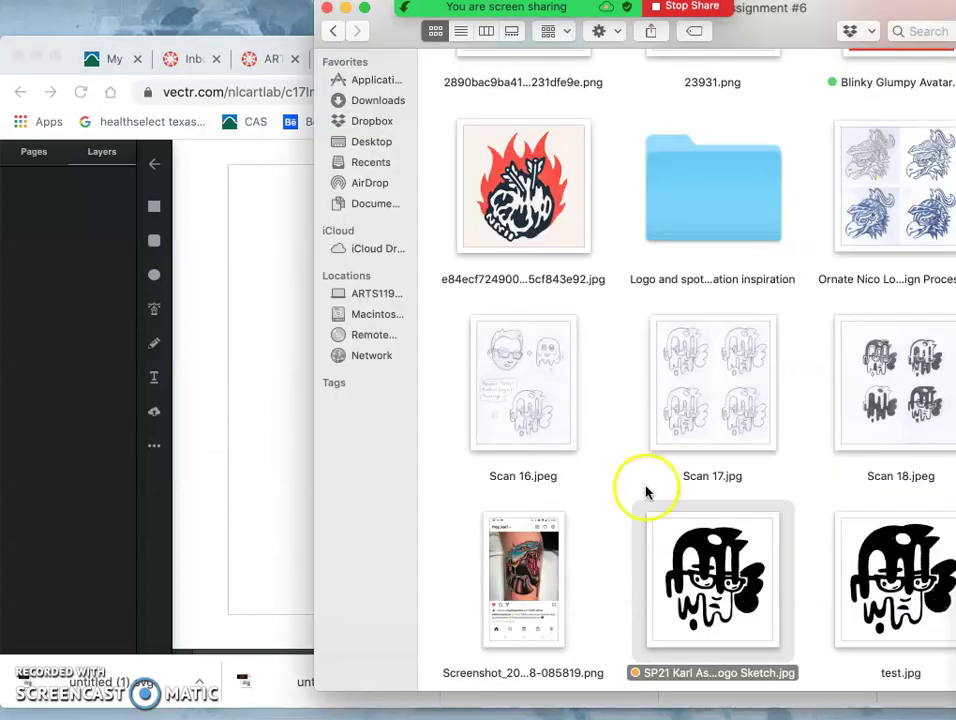
# Place the SP21 black-and-white logo sketch JPG from the Assignment #6 Finder folder onto the blank canvas.
pyautogui.moveTo(705, 560)
pyautogui.mouseDown()
pyautogui.moveTo(277, 491)
pyautogui.moveTo(279, 428)
pyautogui.mouseUp()
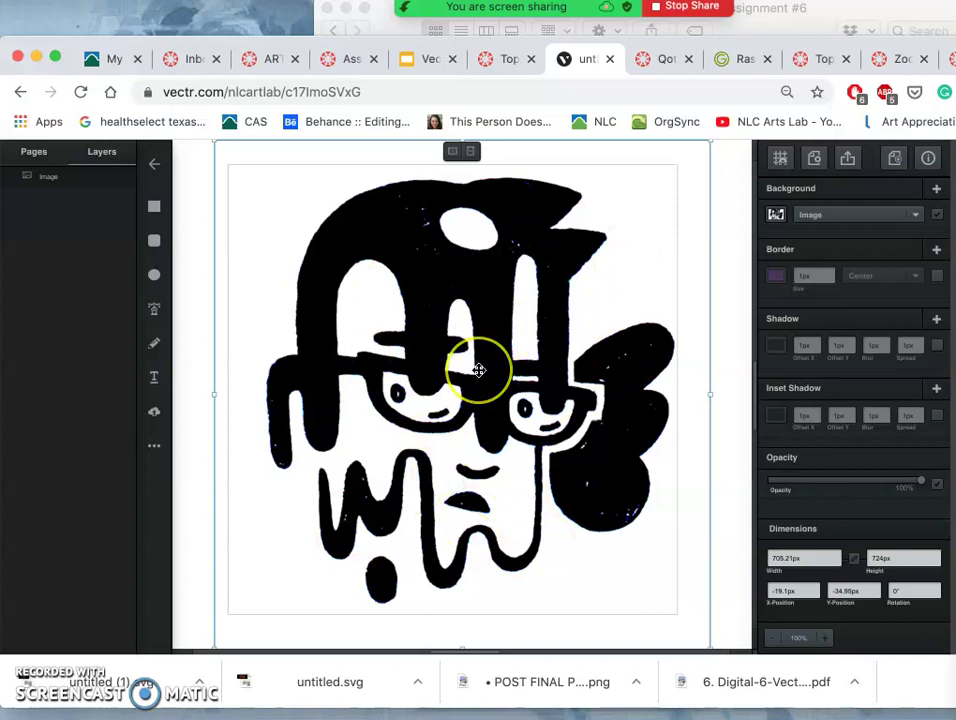
pyautogui.click(838, 10)
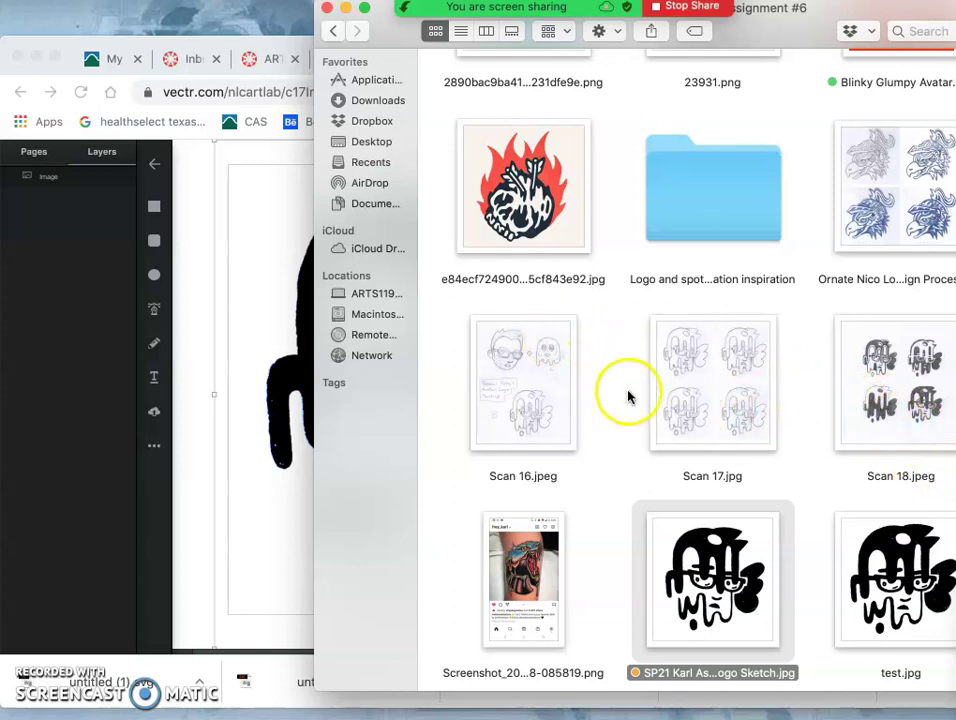
pyautogui.click(277, 272)
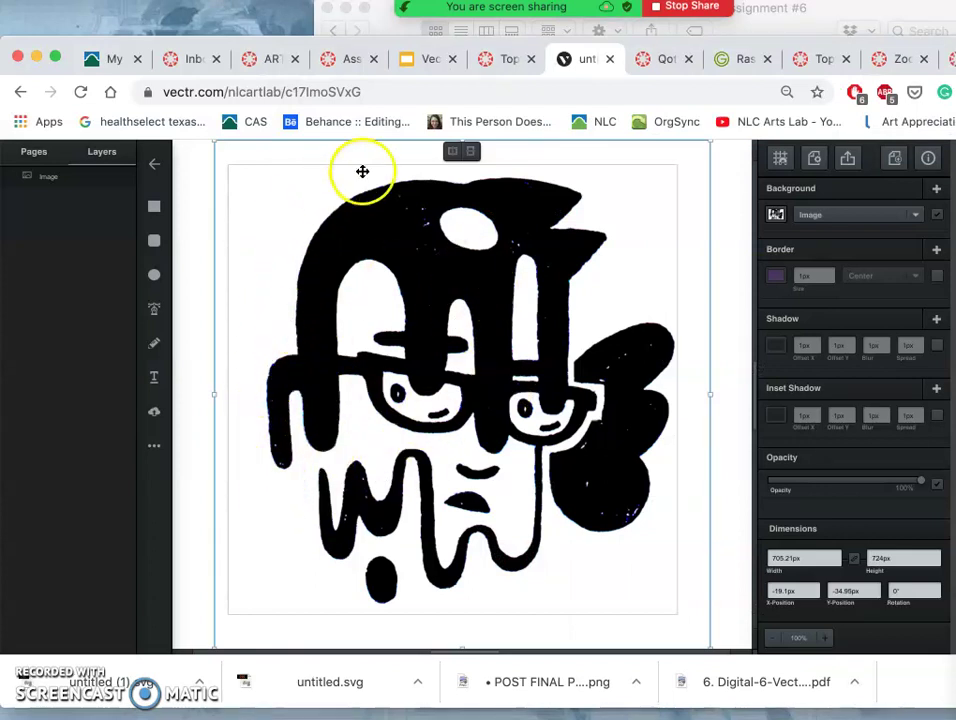
# Scale the sketch image down to about 648 by 669 px, position it over the page, and deselect it.
pyautogui.click(528, 227)
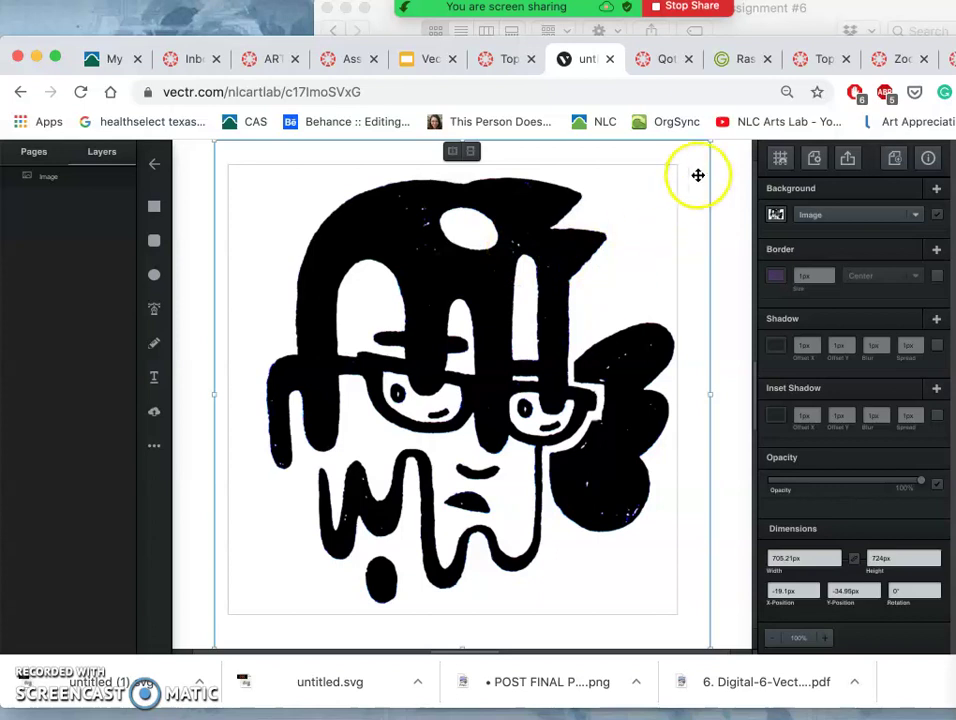
pyautogui.moveTo(710, 142); pyautogui.dragTo(670, 177)
pyautogui.moveTo(524, 275); pyautogui.dragTo(548, 262)
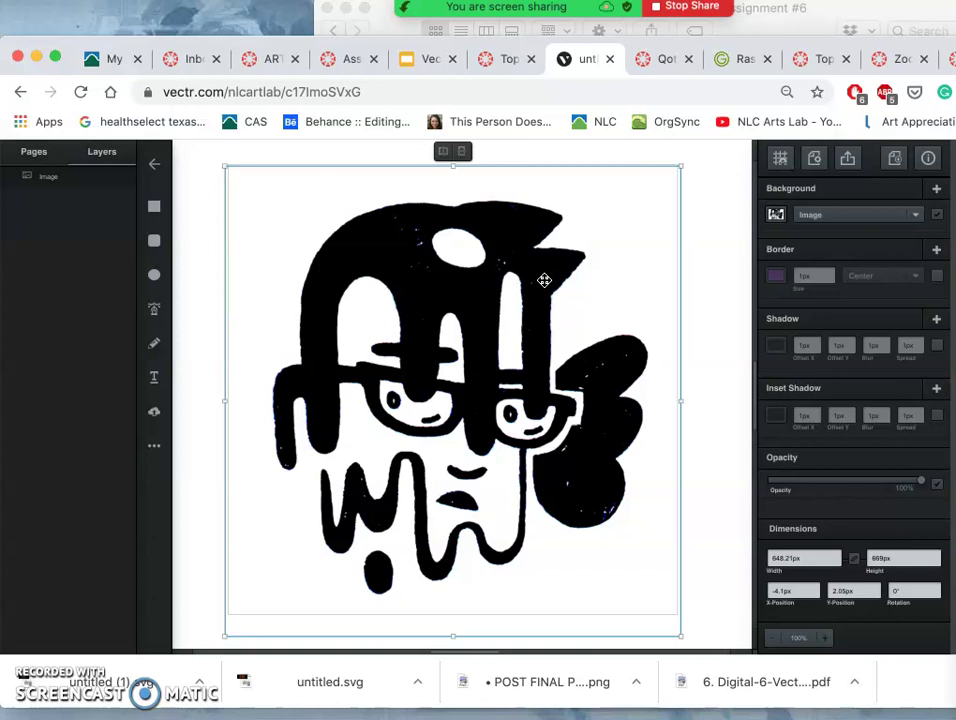
pyautogui.press('Escape')
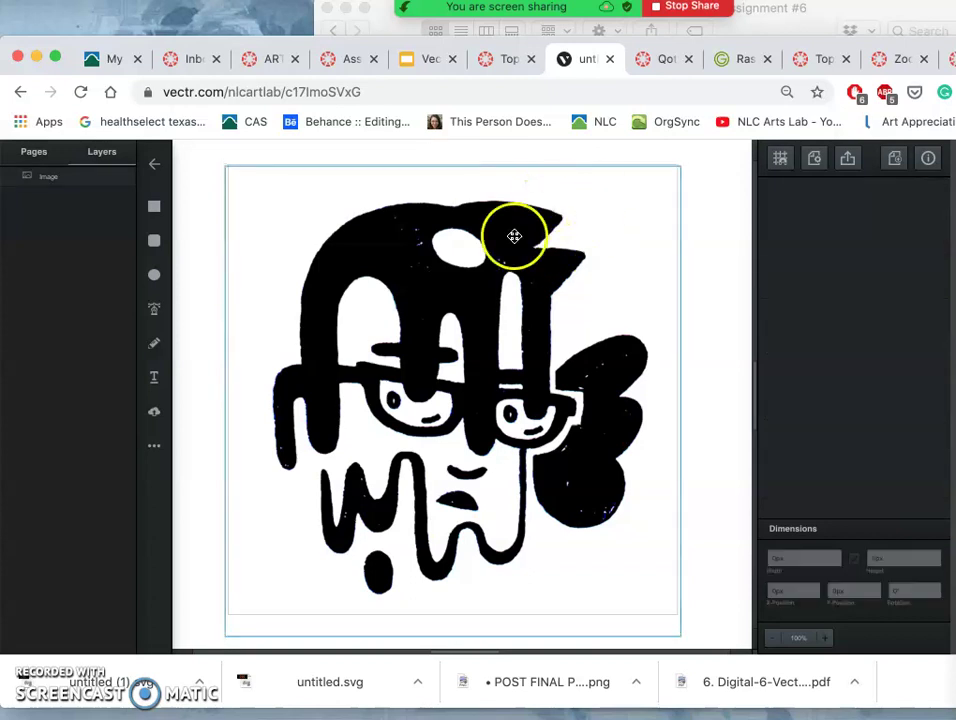
# Lower the opacity of the sketch's image layer to 26% and deselect it.
pyautogui.doubleClick(55, 187)
pyautogui.click(55, 181)
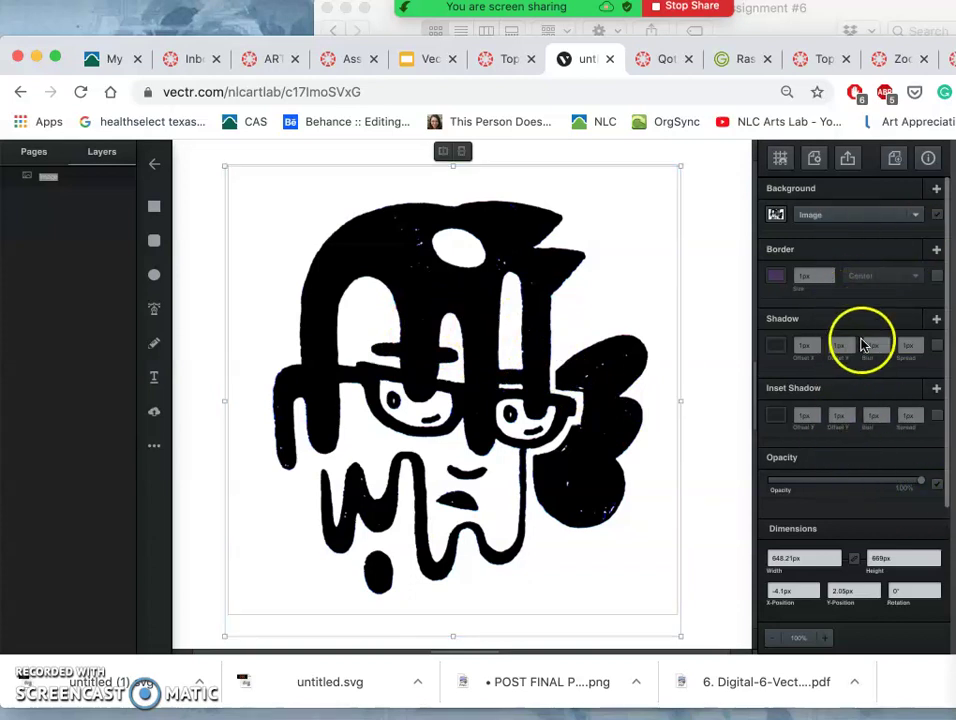
pyautogui.moveTo(921, 481); pyautogui.dragTo(845, 488)
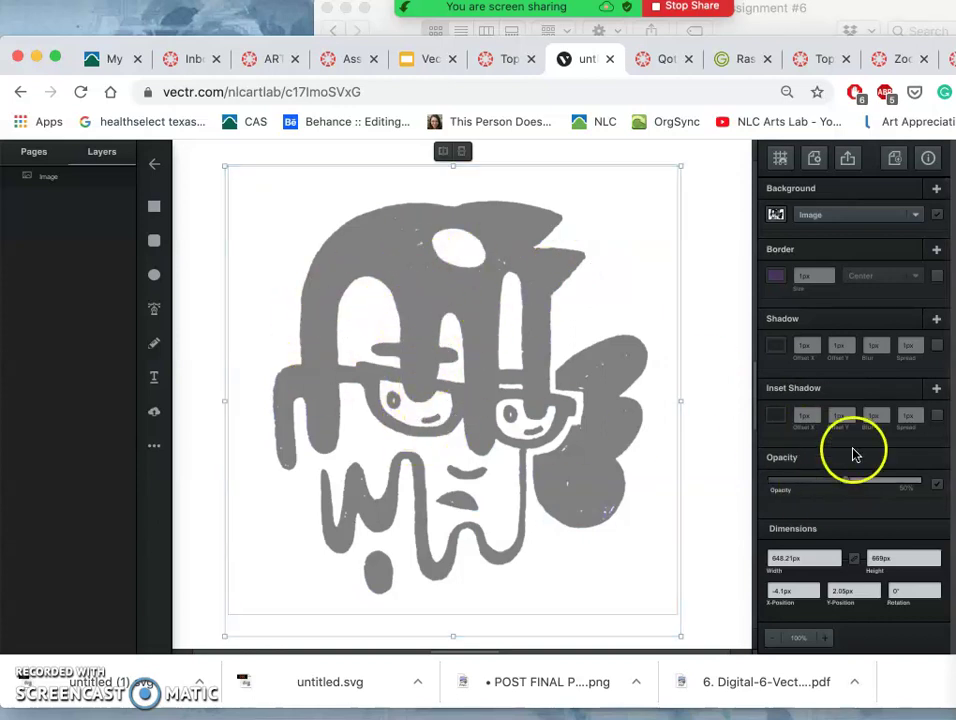
pyautogui.moveTo(847, 484); pyautogui.dragTo(812, 484)
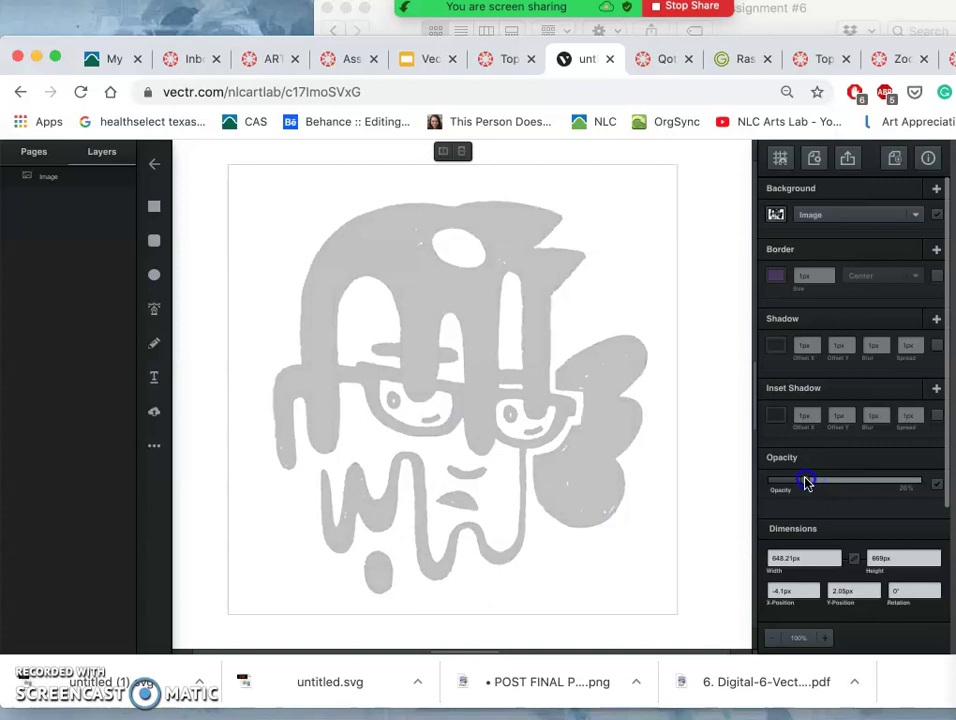
pyautogui.moveTo(808, 483); pyautogui.dragTo(810, 483)
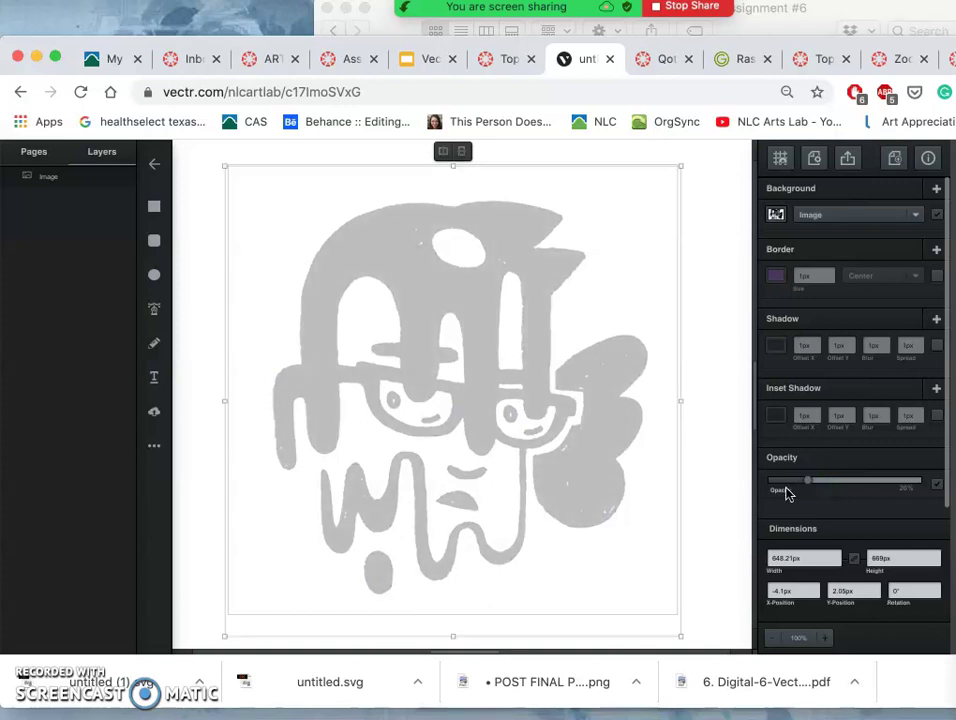
pyautogui.click(497, 272)
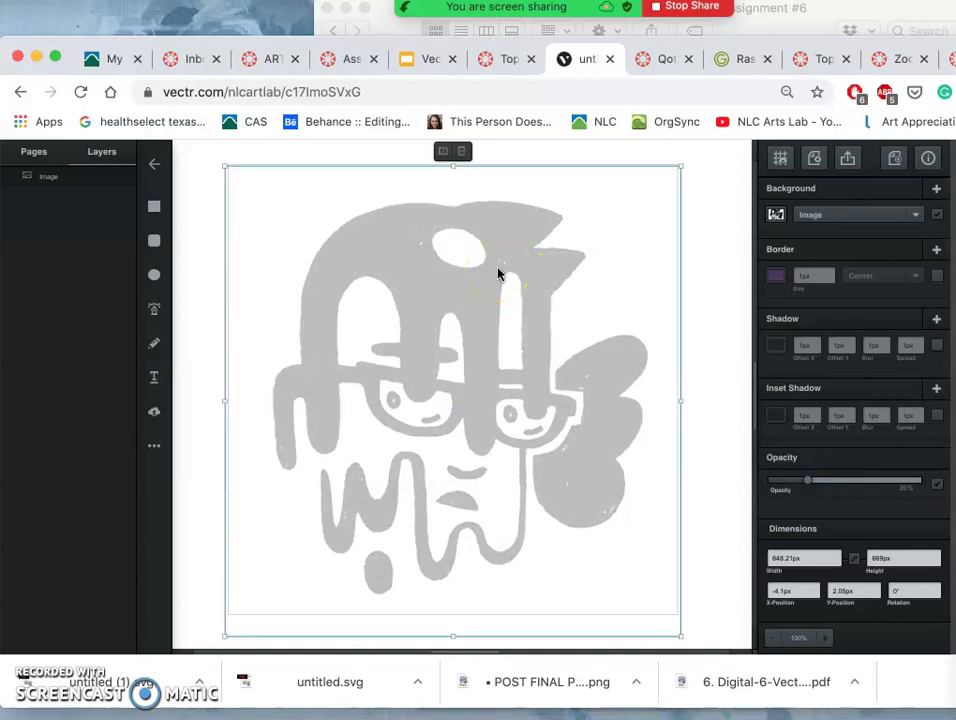
pyautogui.click(705, 258)
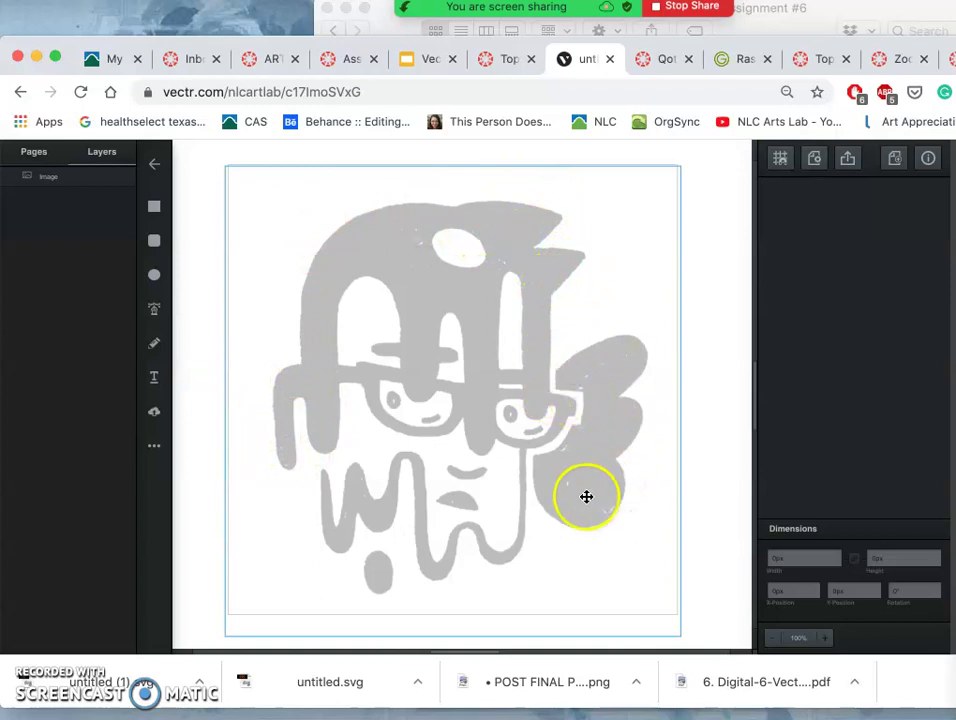
# Trace the outline of the three-lobed shape beside the glasses with the Pencil tool, about 162 by 277 px.
pyautogui.click(154, 346)
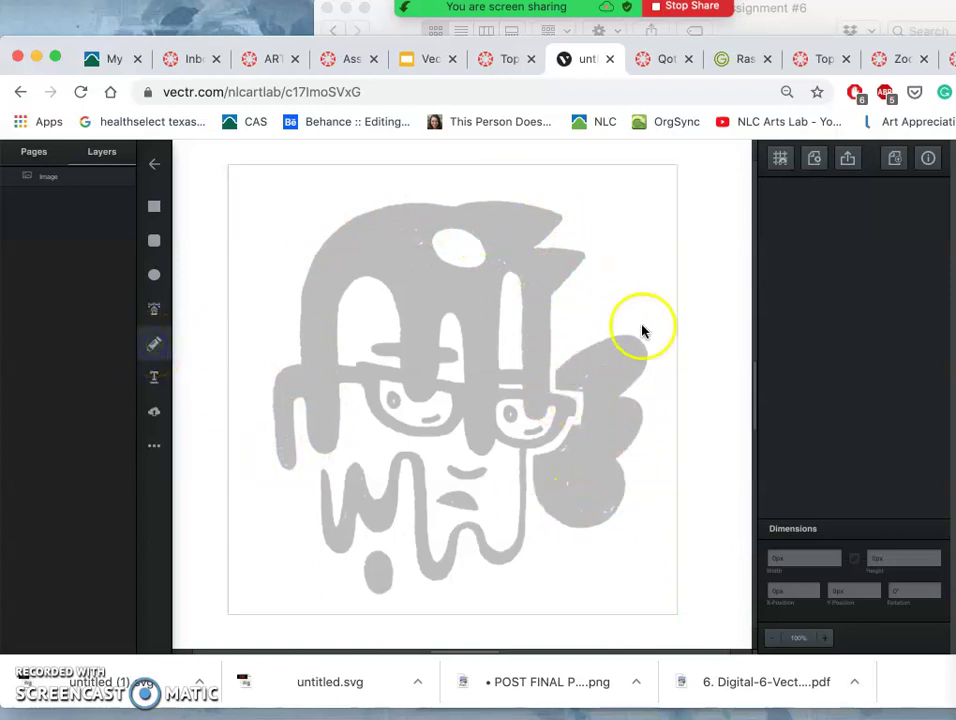
pyautogui.click(556, 377)
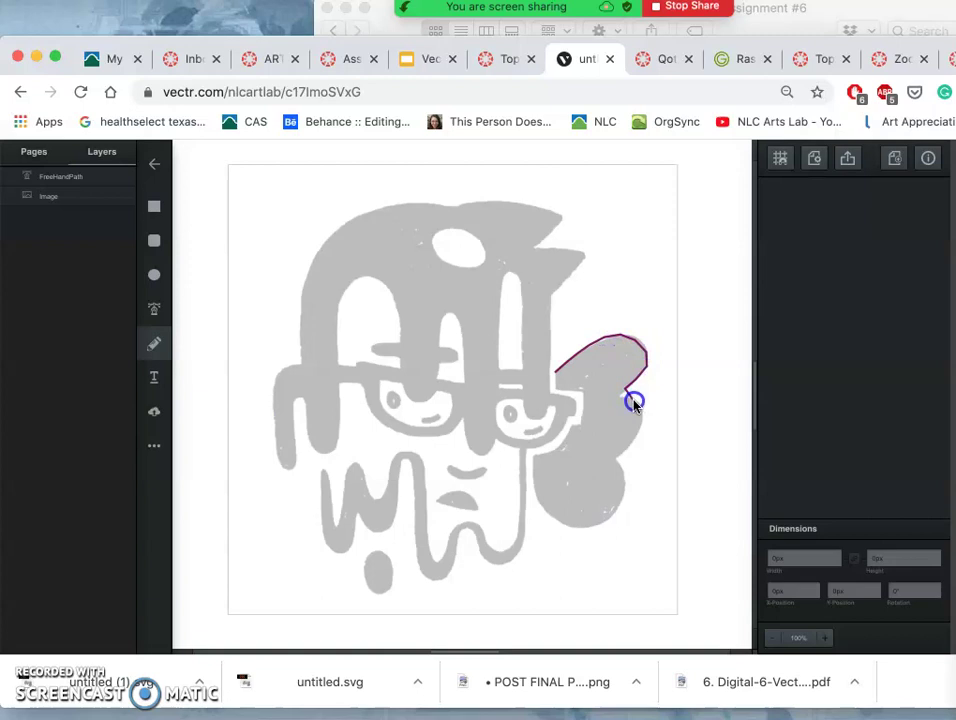
pyautogui.moveTo(636, 437); pyautogui.dragTo(612, 464)
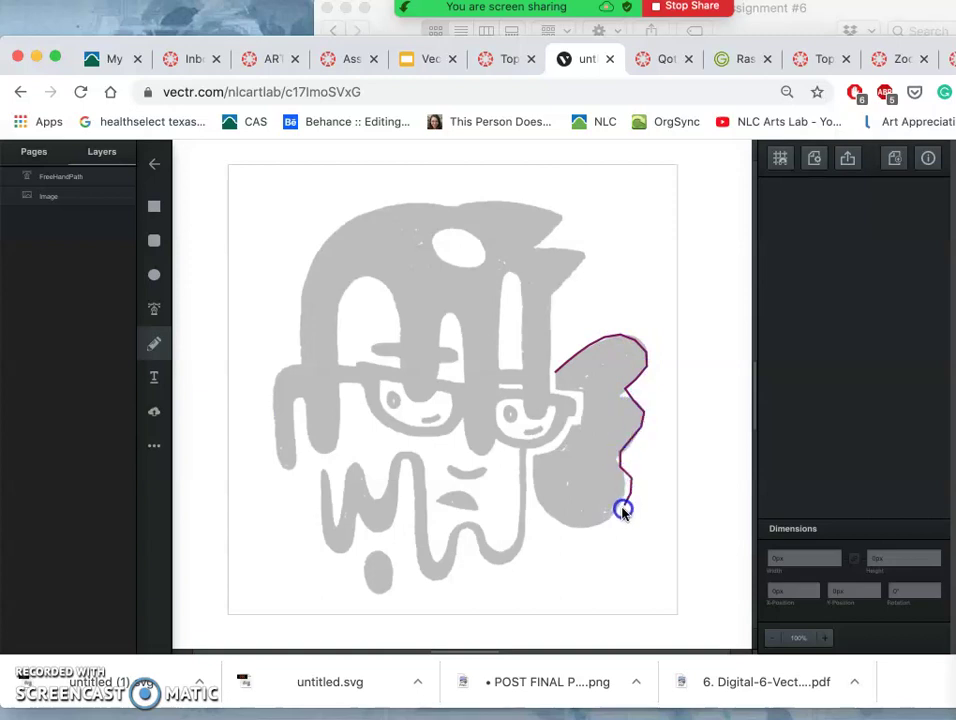
pyautogui.moveTo(540, 513); pyautogui.dragTo(533, 487)
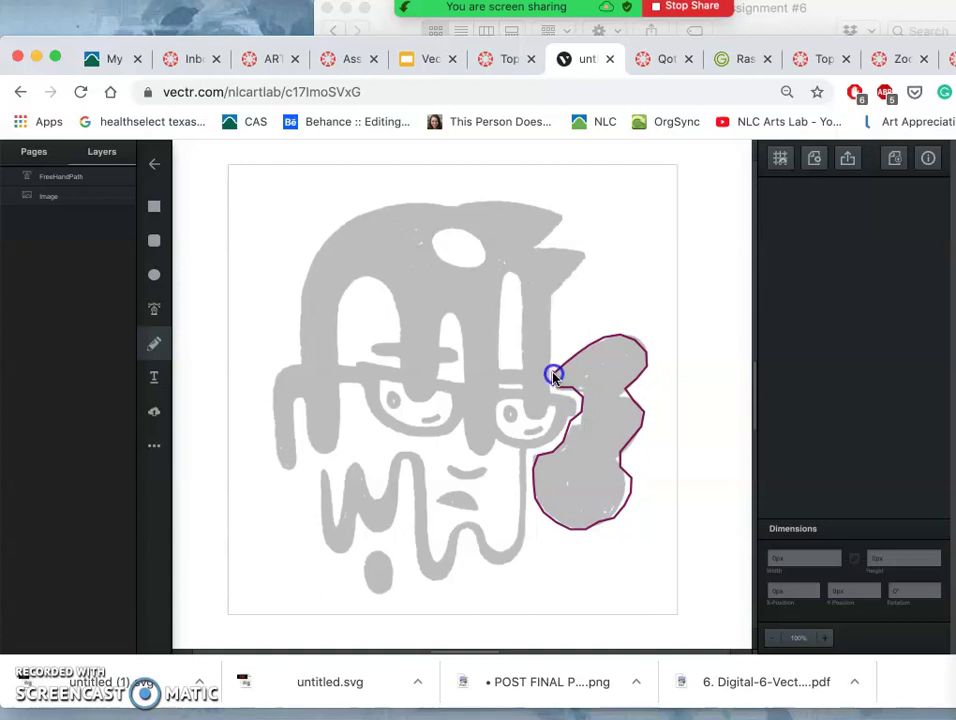
pyautogui.moveTo(553, 373); pyautogui.dragTo(556, 374)
# Edit the traced path's nodes and remove the stray end nodes and overlapping segments where the outline should meet.
pyautogui.press('super+plus')
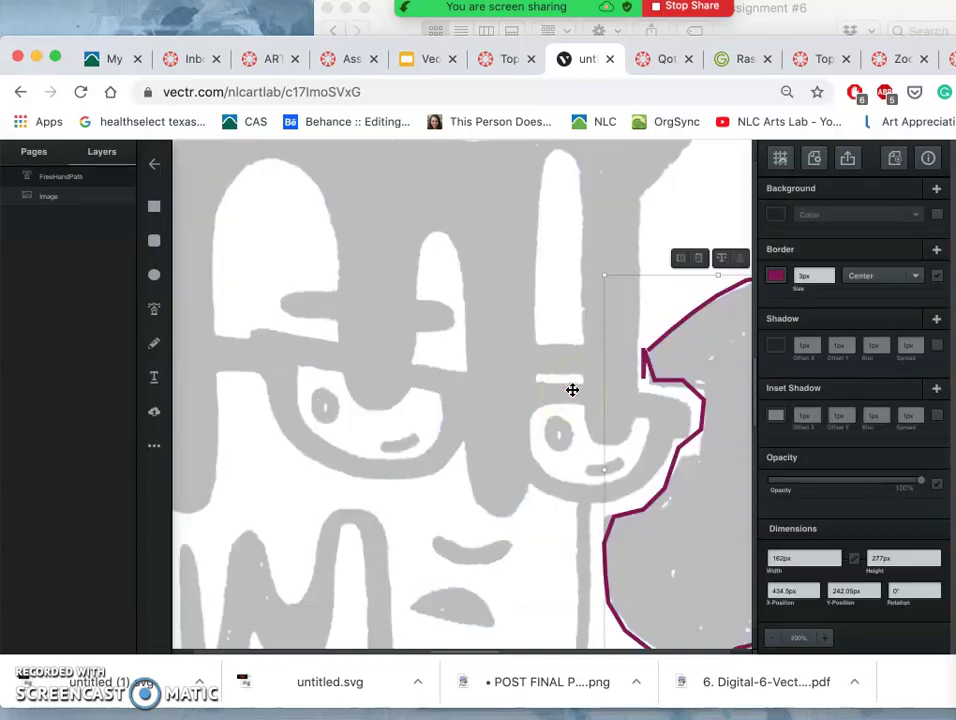
pyautogui.scroll(5, 572, 390)
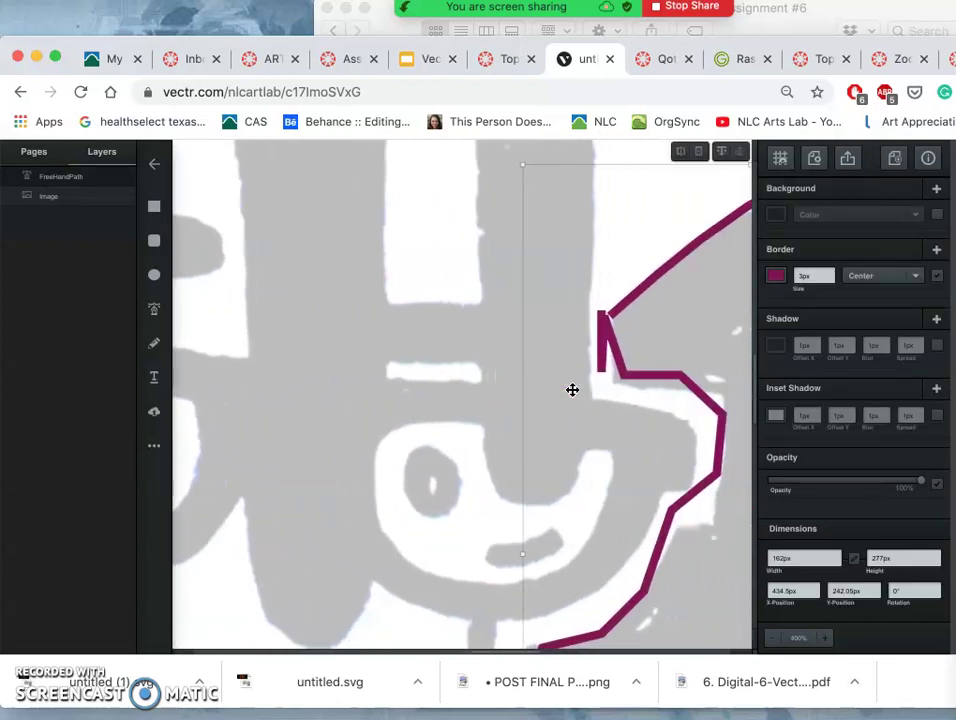
pyautogui.hscroll(3, 572, 390)
pyautogui.press('super+plus')
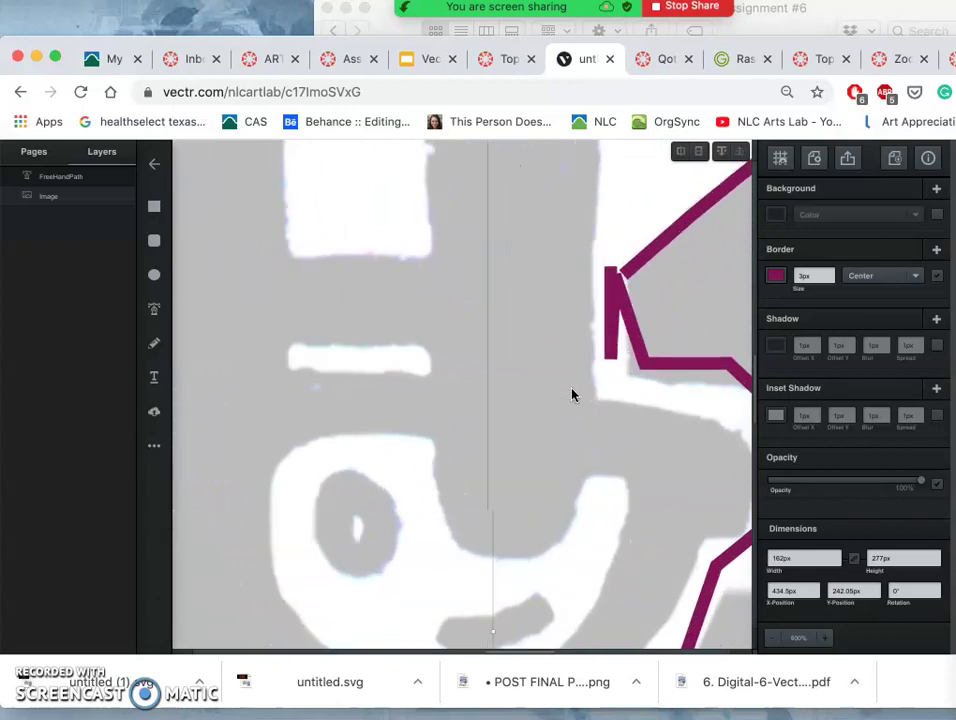
pyautogui.hscroll(4, 572, 394)
pyautogui.moveTo(576, 314); pyautogui.dragTo(577, 289)
pyautogui.doubleClick(580, 289)
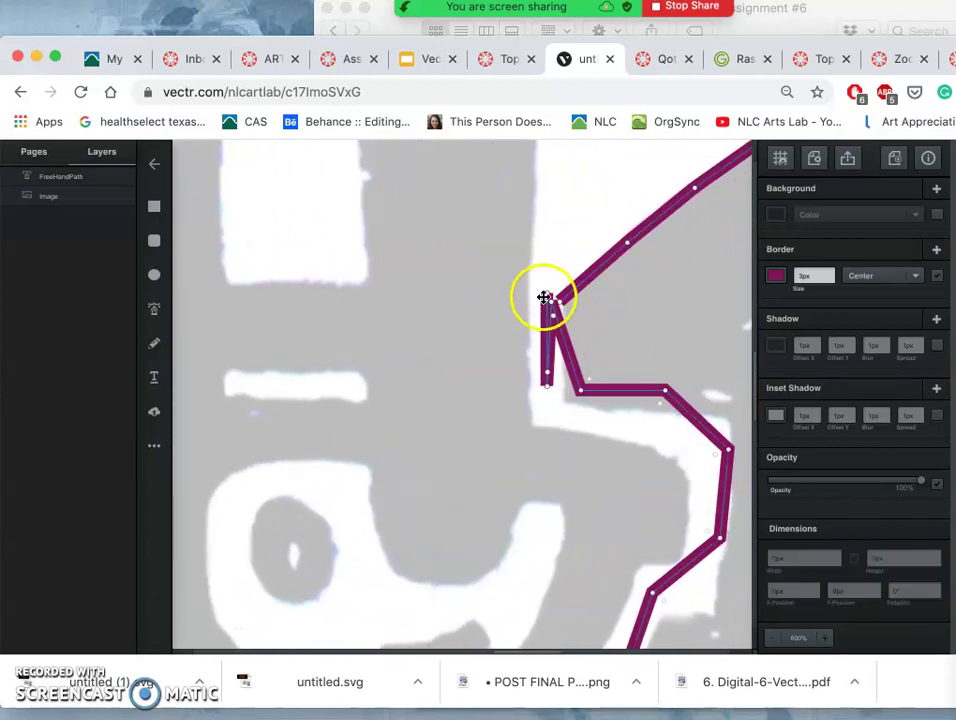
pyautogui.moveTo(547, 297); pyautogui.dragTo(546, 391)
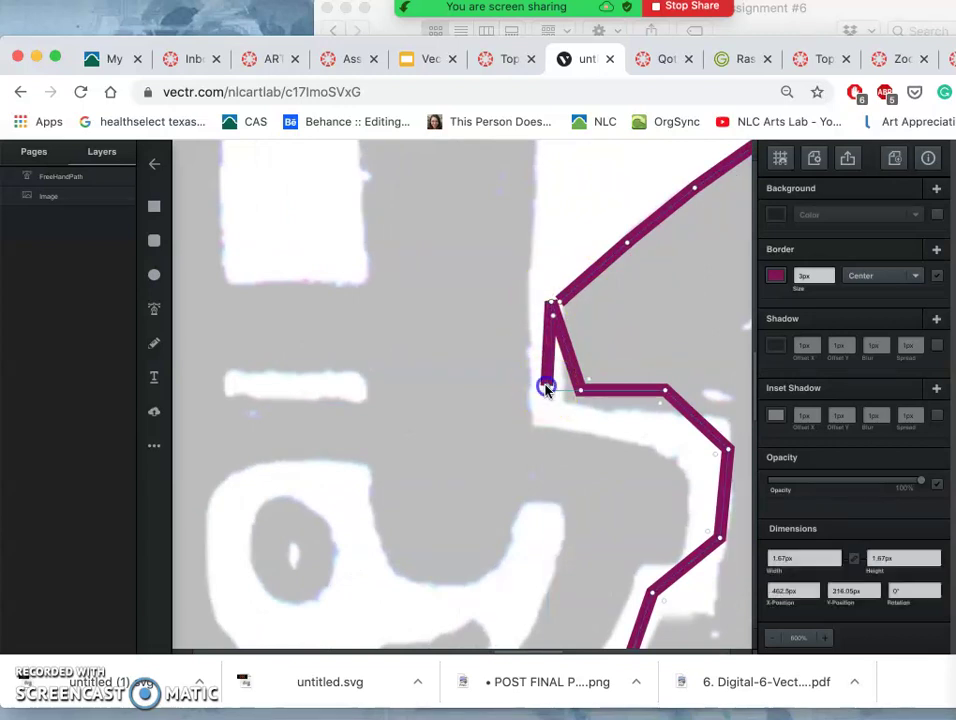
pyautogui.press('super+z')
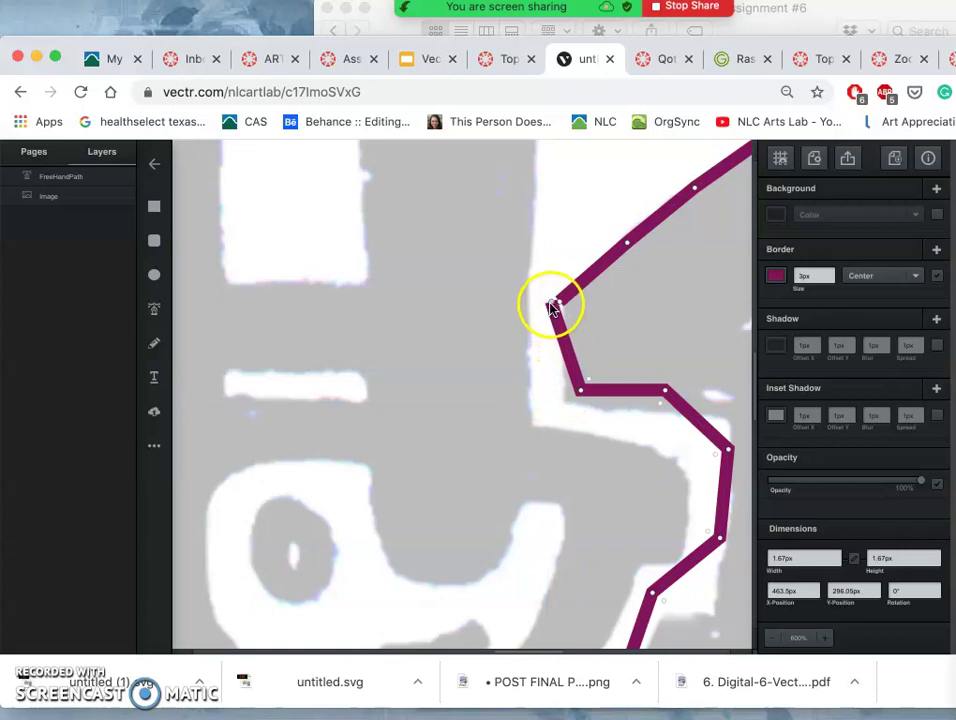
pyautogui.press('super+z')
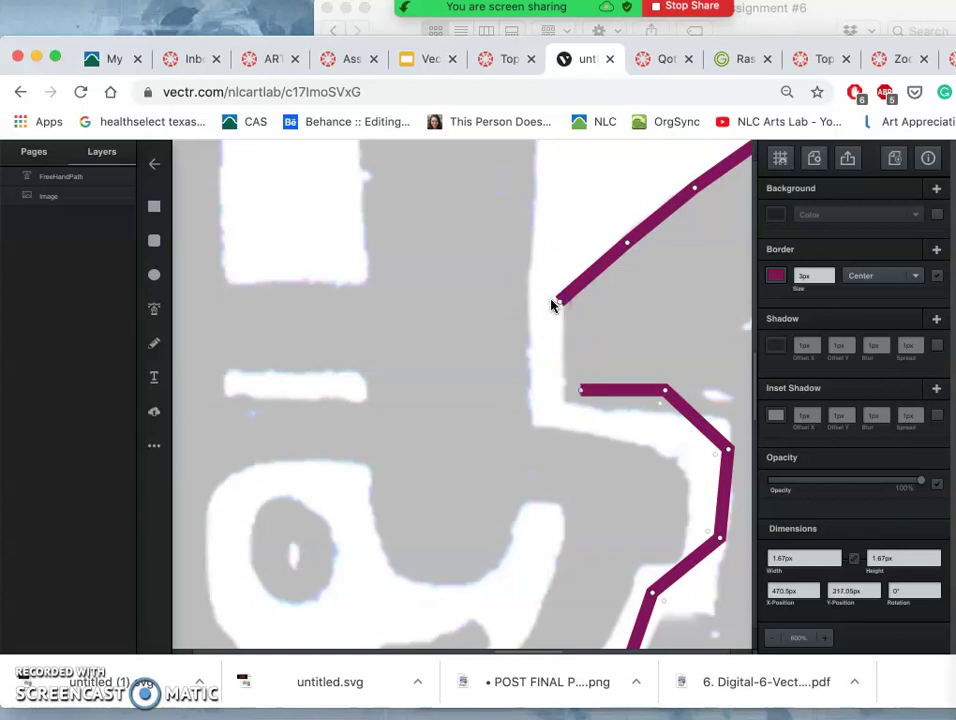
# Close the traced outline by connecting its open lower end node to its starting node.
pyautogui.click(581, 391)
pyautogui.moveTo(563, 318); pyautogui.dragTo(560, 310)
pyautogui.click(560, 303)
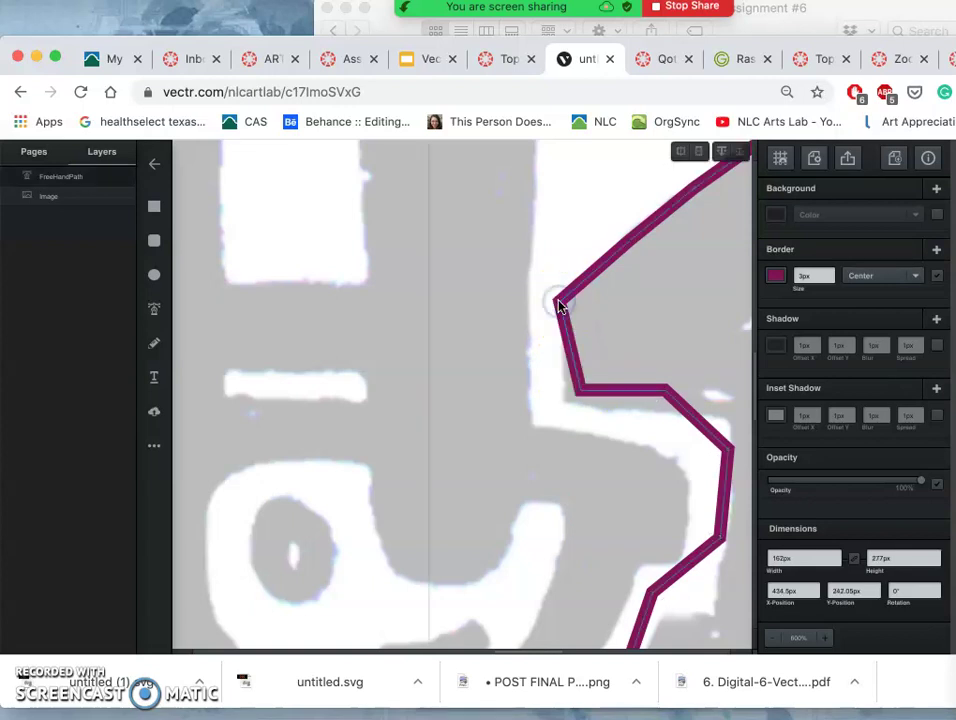
# Turn off the traced shape's border and turn on its background colour to fill it.
pyautogui.scroll(-10, 619, 341)
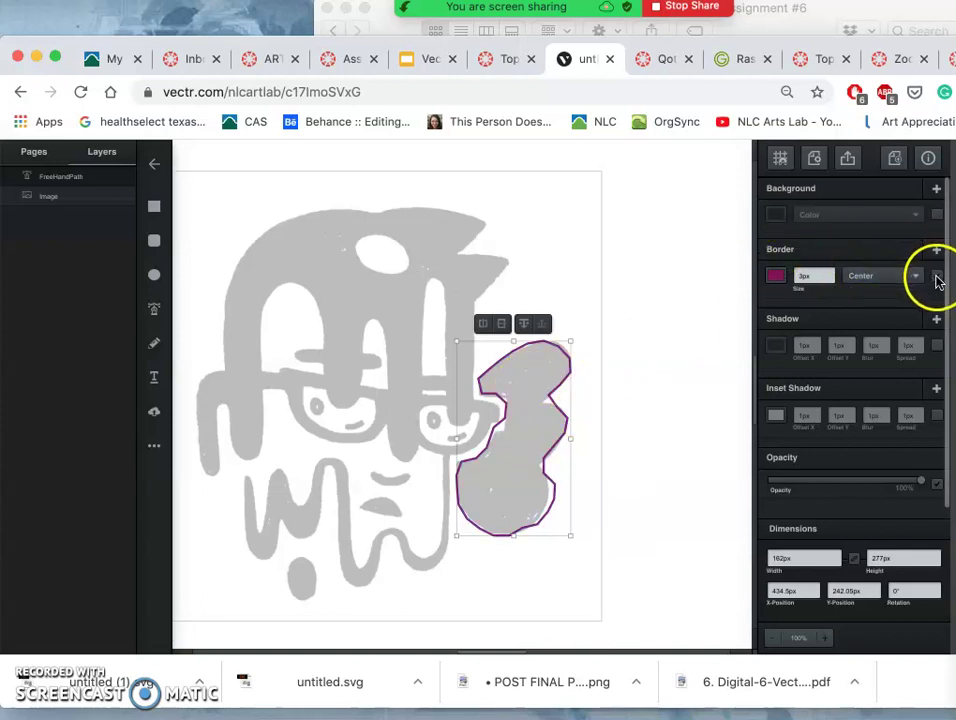
pyautogui.click(937, 277)
pyautogui.click(936, 216)
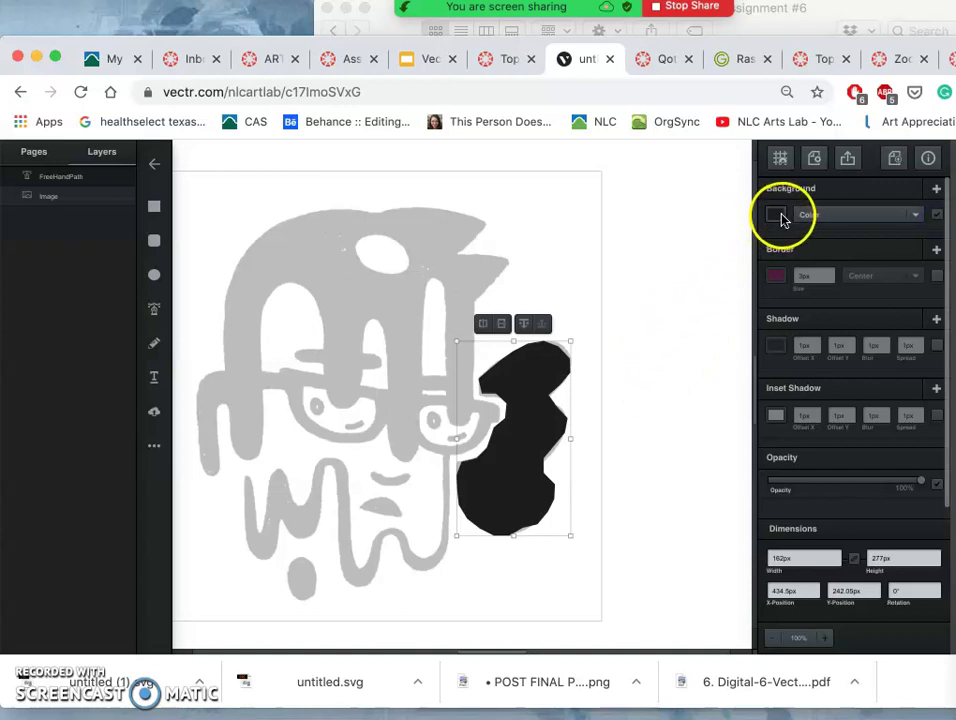
# Compare the filled three-lobed shape with the sketch beneath by turning its background off and back on.
pyautogui.scroll(5, 459, 412)
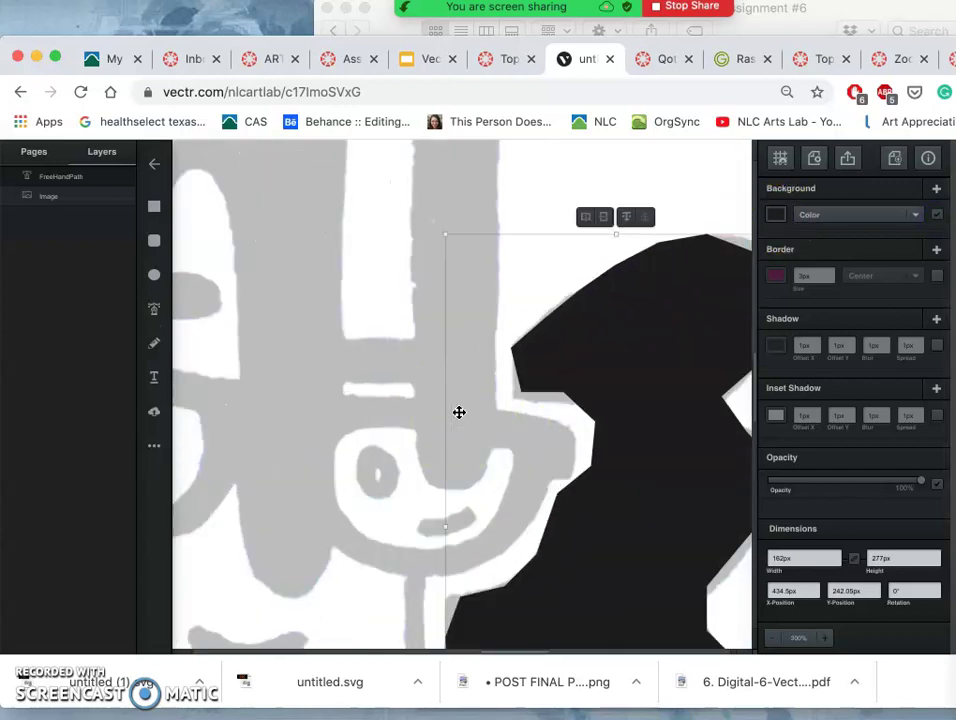
pyautogui.hscroll(2, 459, 412)
pyautogui.scroll(-1, 459, 412)
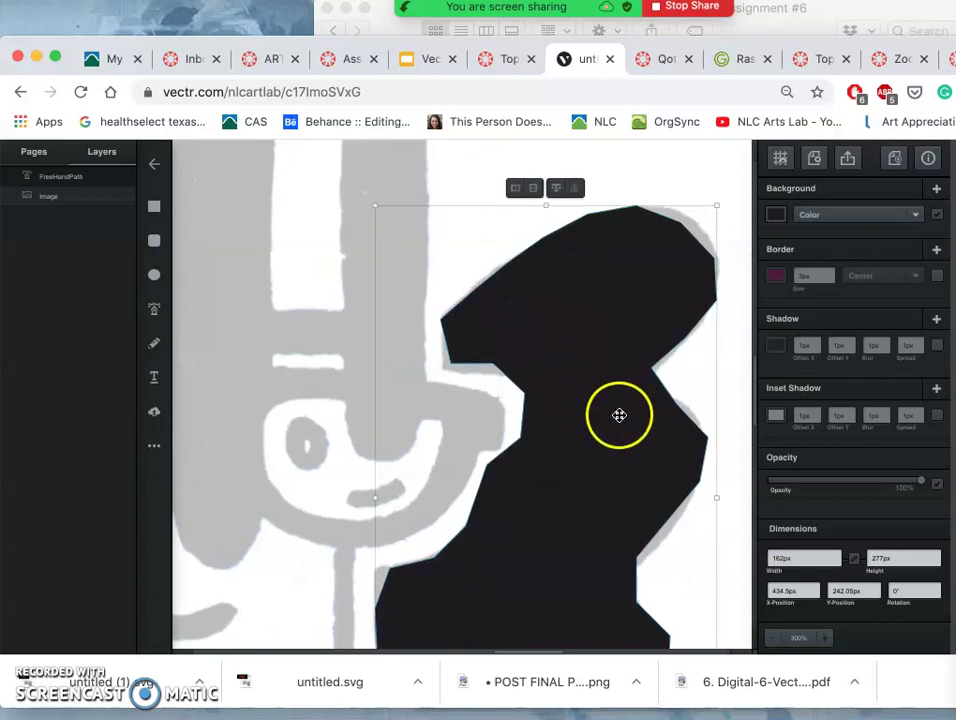
pyautogui.click(937, 216)
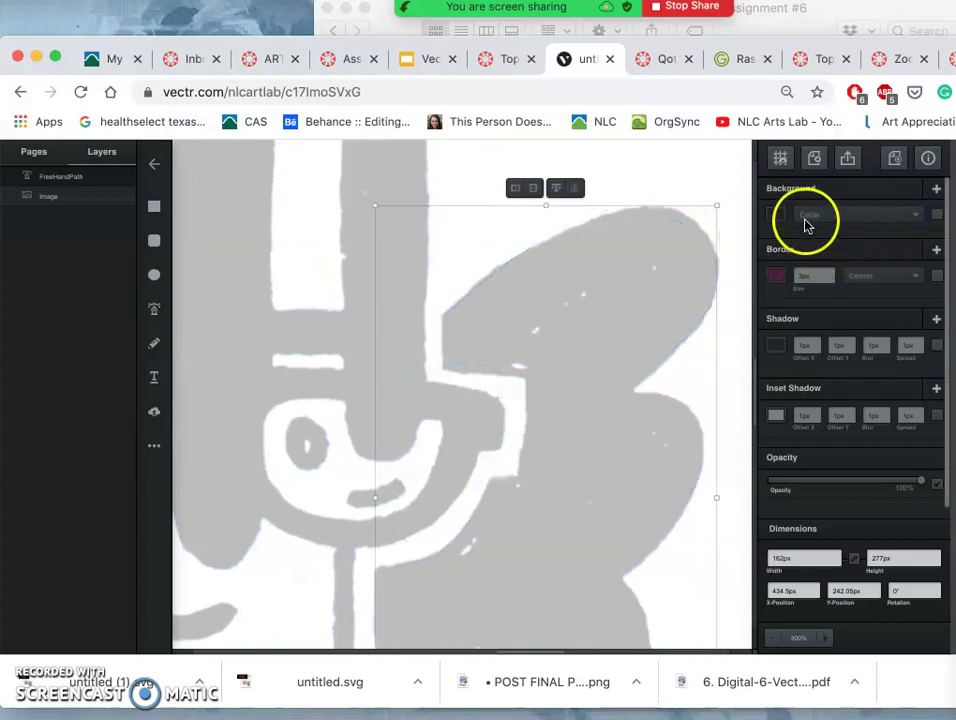
pyautogui.click(937, 215)
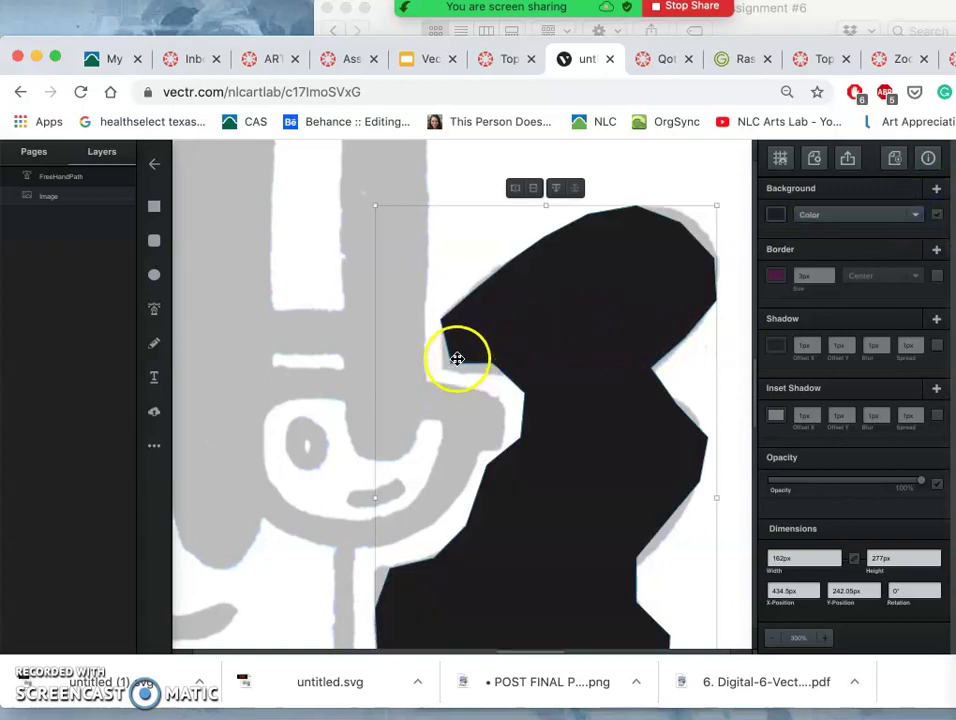
# Refine the upper lobe of the filled shape by moving its outer nodes onto the sketch edge and removing one extra node.
pyautogui.click(597, 269)
pyautogui.doubleClick(597, 272)
pyautogui.moveTo(487, 320); pyautogui.dragTo(443, 325)
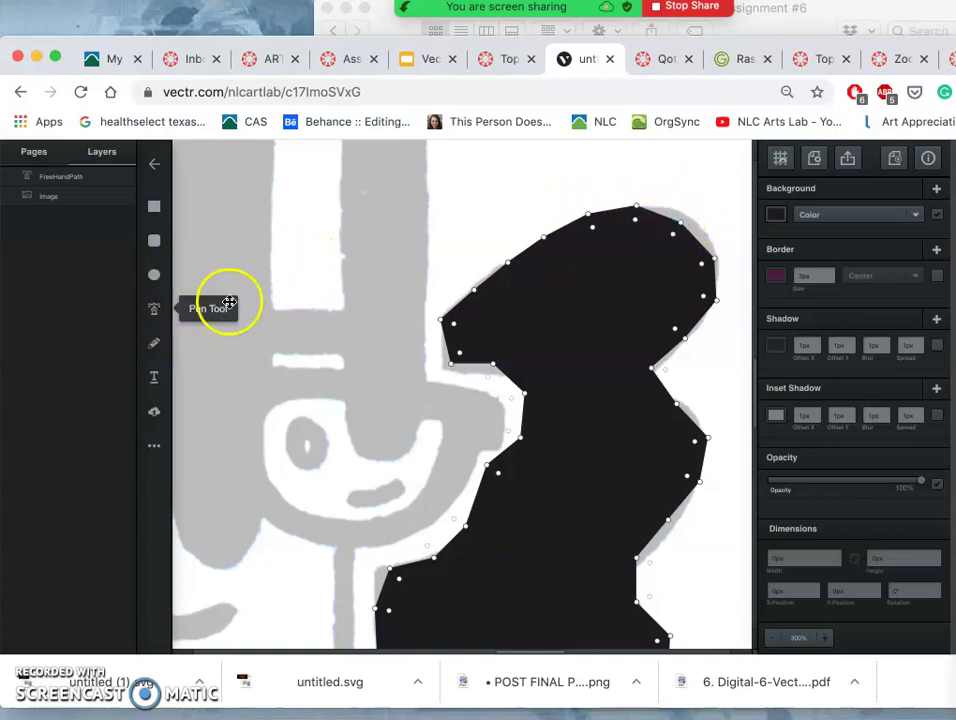
pyautogui.click(683, 228)
pyautogui.moveTo(677, 219); pyautogui.dragTo(687, 216)
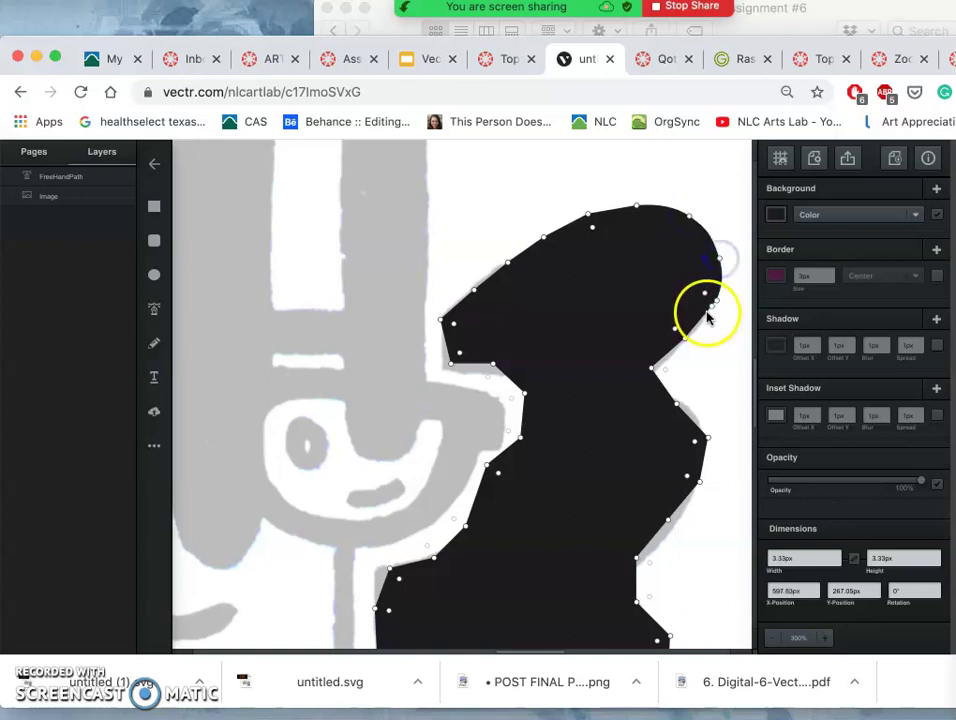
pyautogui.click(687, 336)
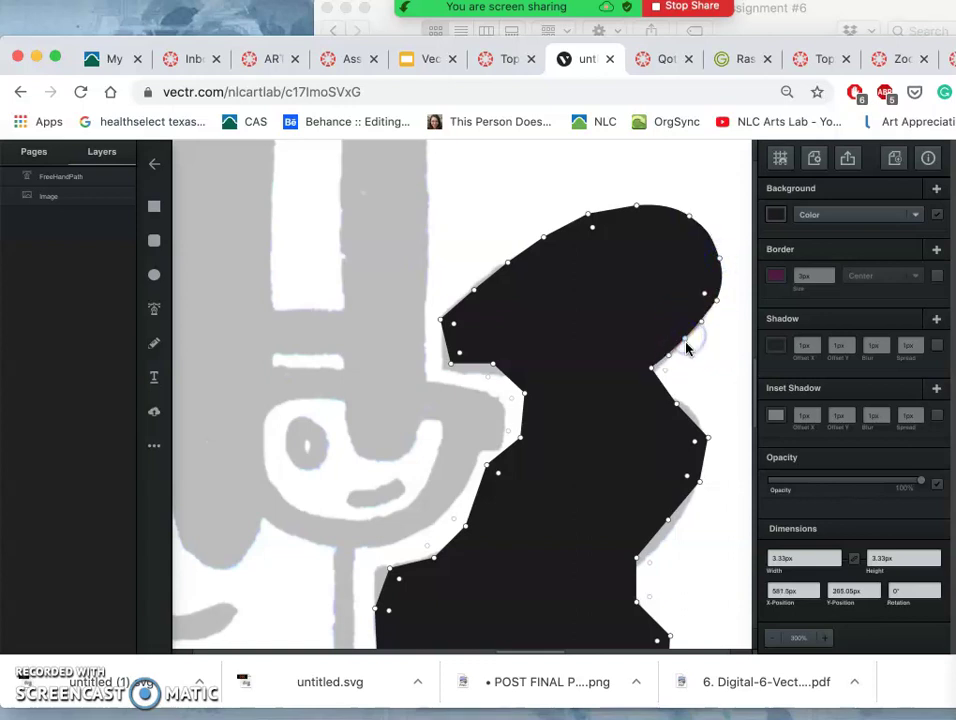
pyautogui.moveTo(686, 343); pyautogui.dragTo(687, 347)
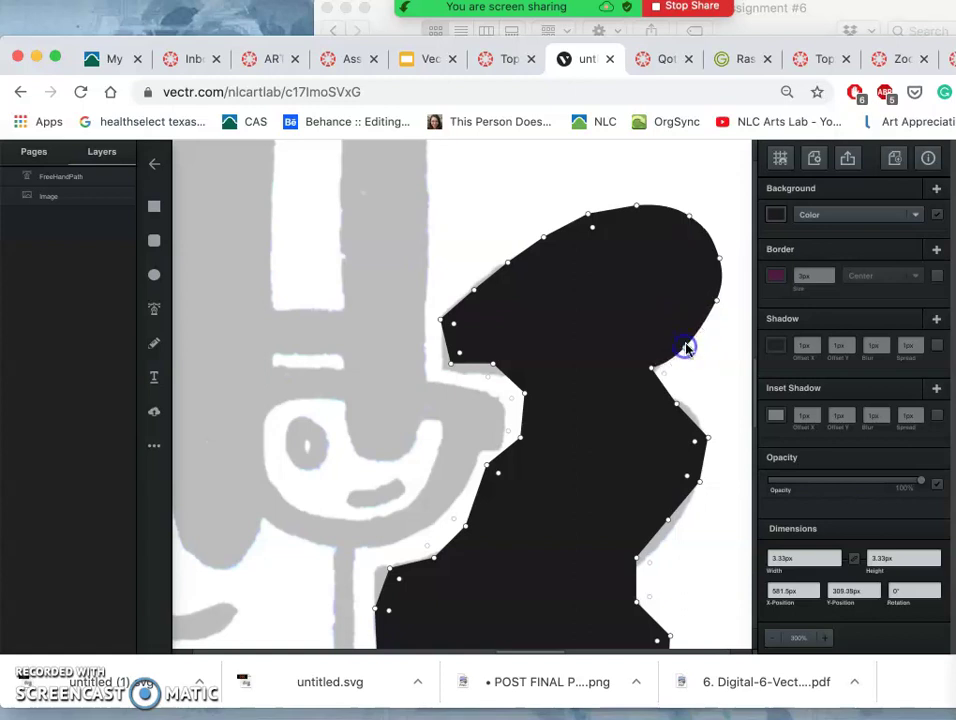
pyautogui.click(718, 305)
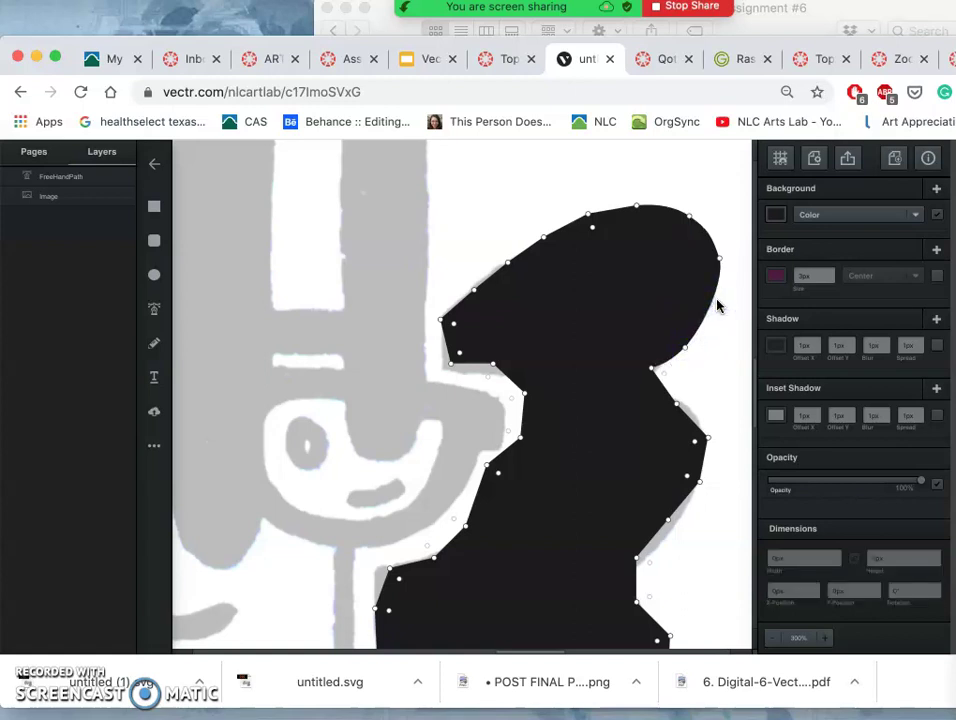
# Check the adjusted upper lobe against the sketch by toggling the backgrounds of the sketch image and the filled shape.
pyautogui.click(725, 363)
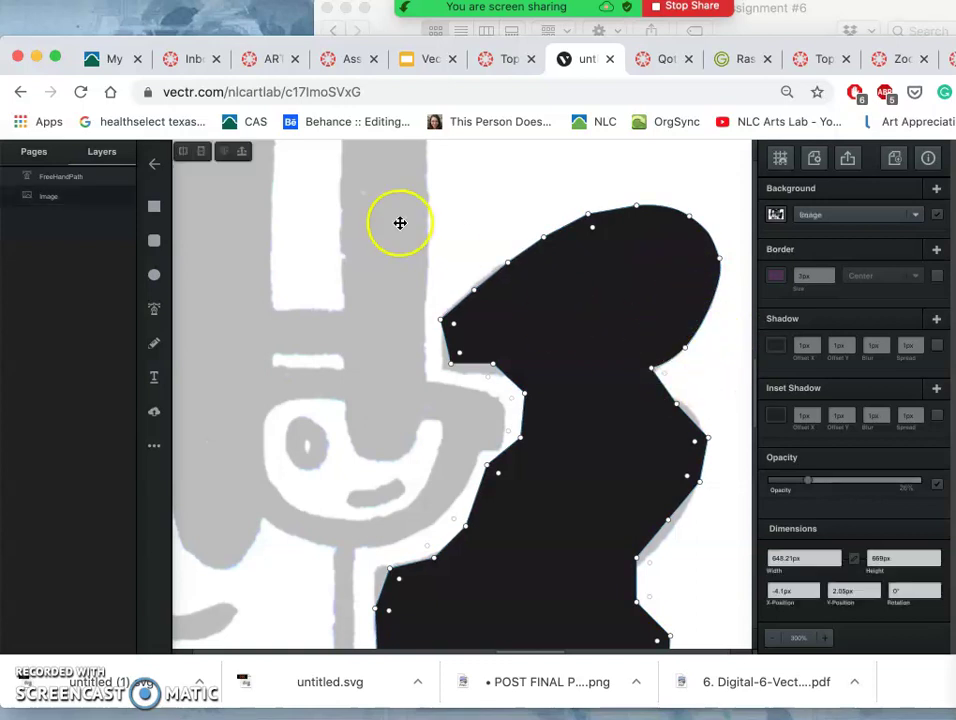
pyautogui.click(937, 215)
pyautogui.click(938, 216)
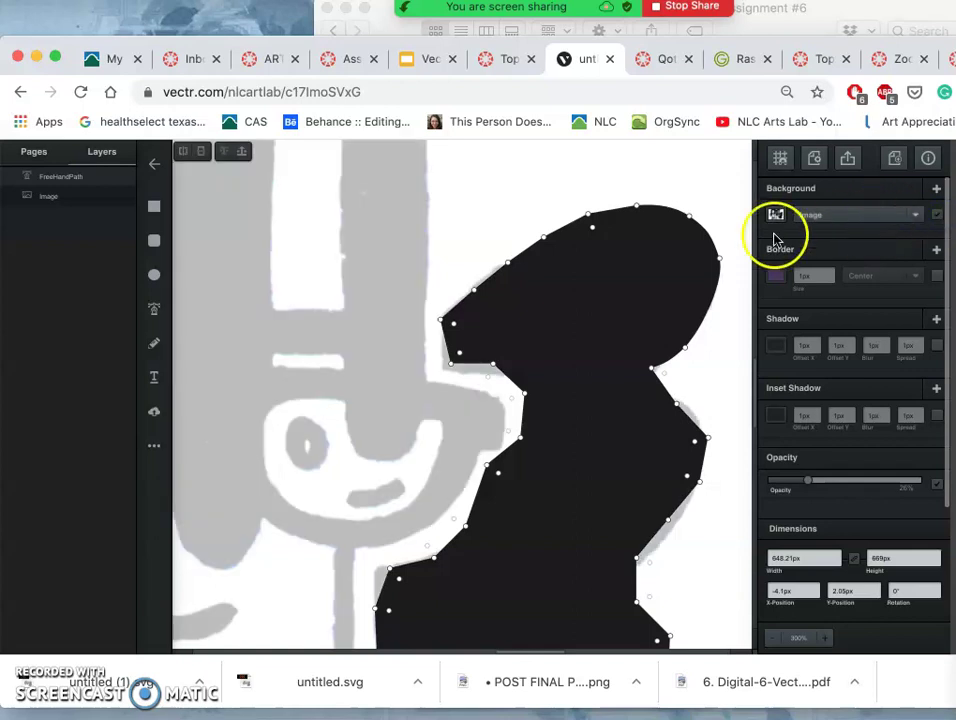
pyautogui.click(634, 299)
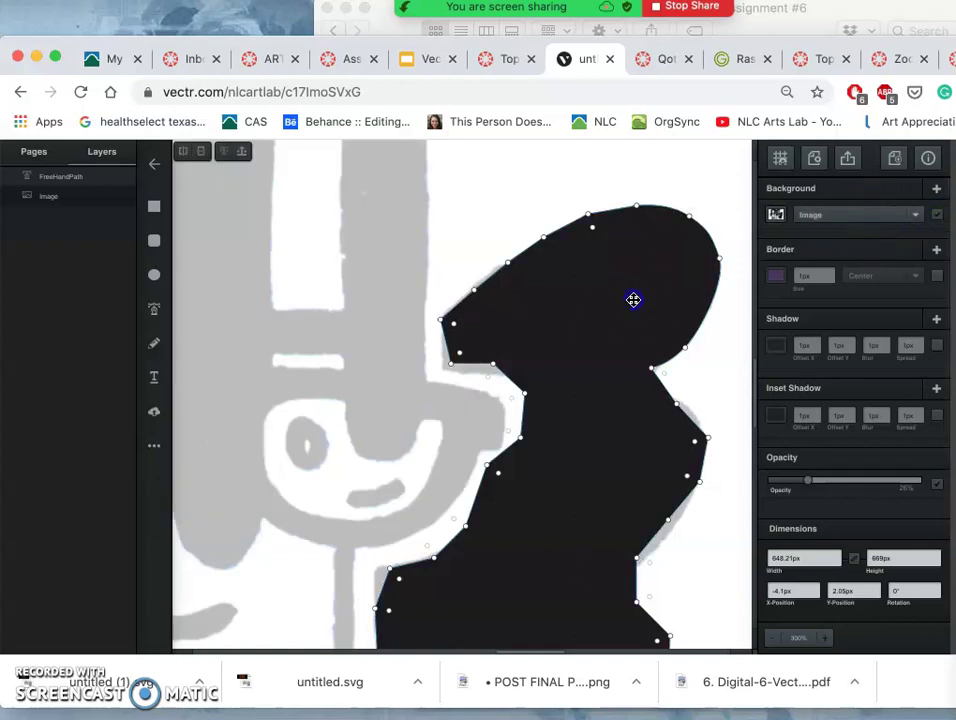
pyautogui.click(936, 215)
pyautogui.click(936, 215)
pyautogui.click(937, 216)
pyautogui.click(937, 216)
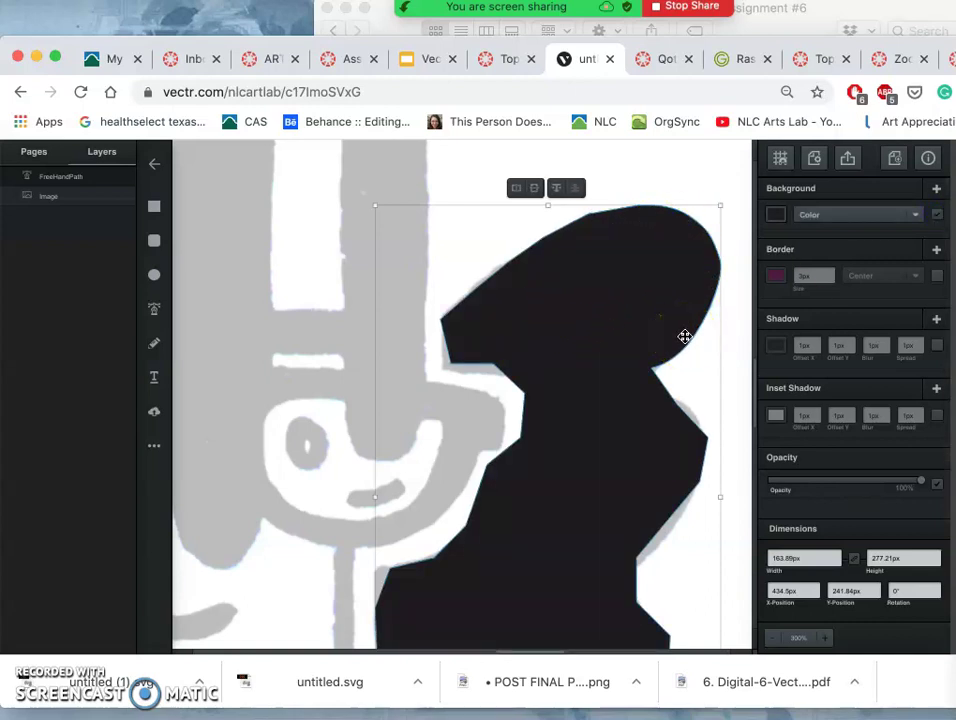
# Delete the filled pencil-traced shape, leaving only the sketch image.
pyautogui.click(602, 346)
pyautogui.click(578, 322)
pyautogui.press('BackSpace')
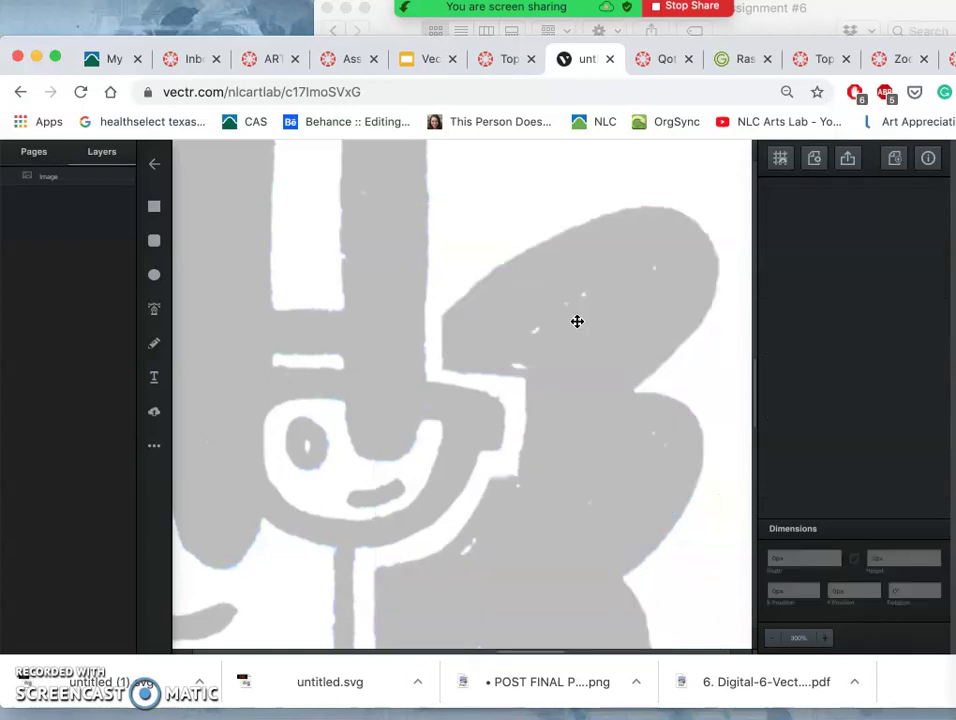
pyautogui.click(531, 354)
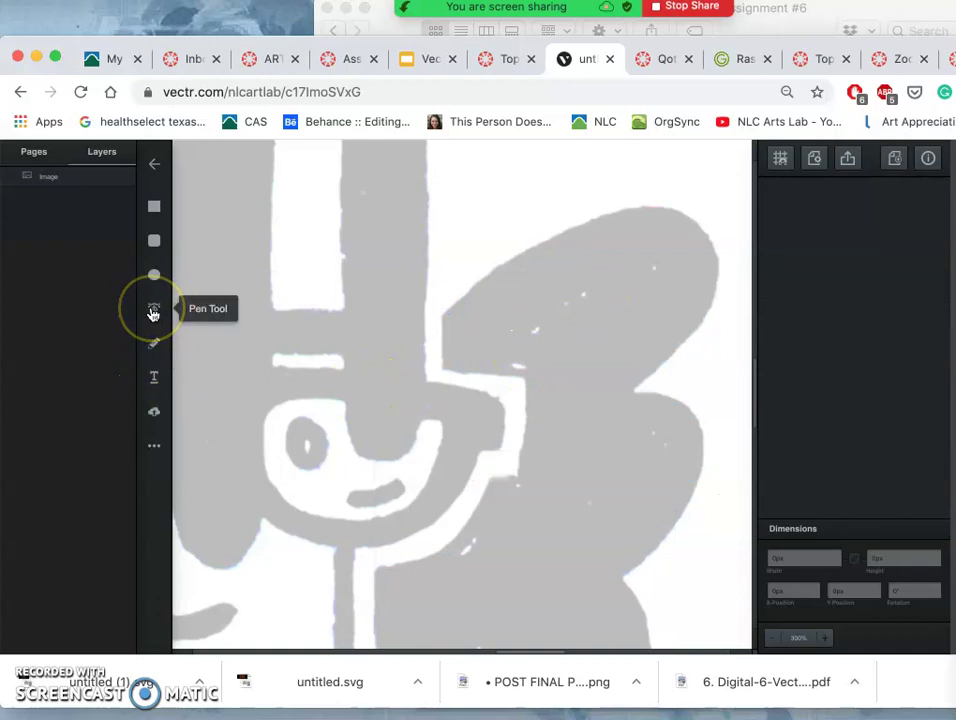
# Draw a rough practice loop about 71 by 83 px with the Pencil tool above the right eye and delete it.
pyautogui.click(155, 343)
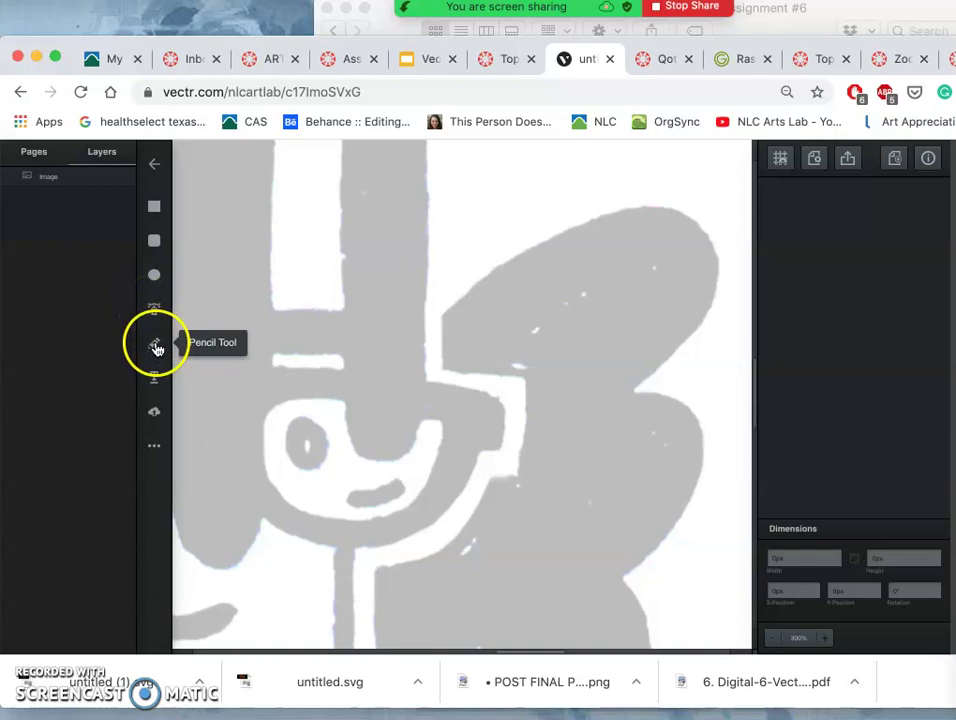
pyautogui.click(258, 222)
pyautogui.moveTo(265, 210)
pyautogui.mouseDown()
pyautogui.moveTo(327, 197)
pyautogui.moveTo(351, 235)
pyautogui.moveTo(356, 291)
pyautogui.moveTo(336, 354)
pyautogui.moveTo(279, 370)
pyautogui.moveTo(230, 354)
pyautogui.moveTo(212, 318)
pyautogui.moveTo(218, 252)
pyautogui.mouseUp()
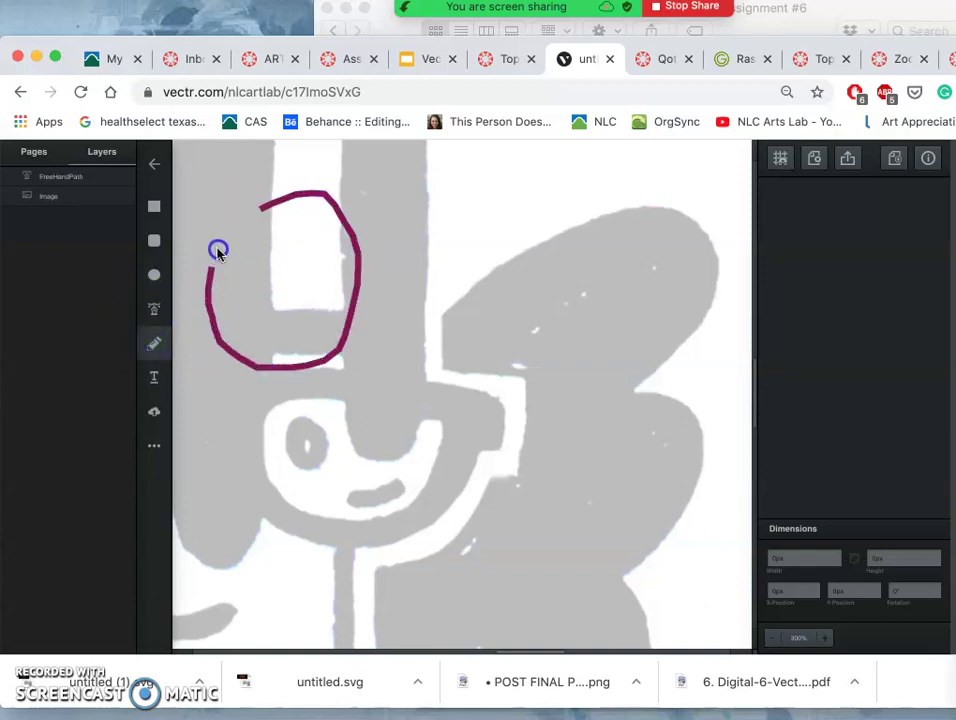
pyautogui.click(260, 210)
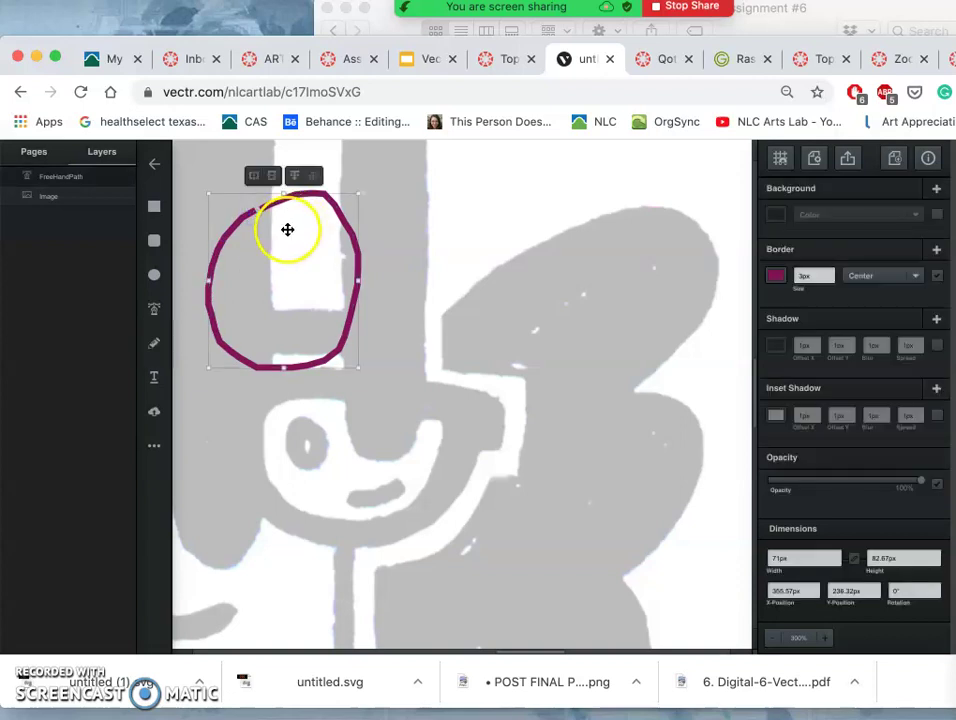
pyautogui.press('Delete')
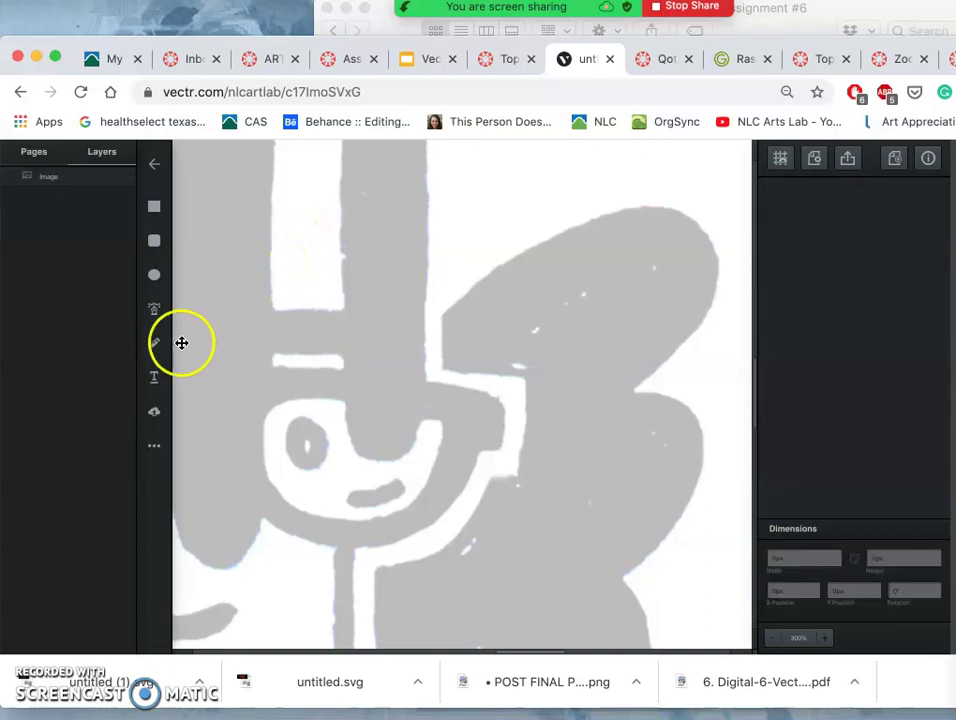
# Draw a closed practice shape of straight and curved segments with the Pen tool, about 108 by 101 px, and delete it.
pyautogui.click(154, 309)
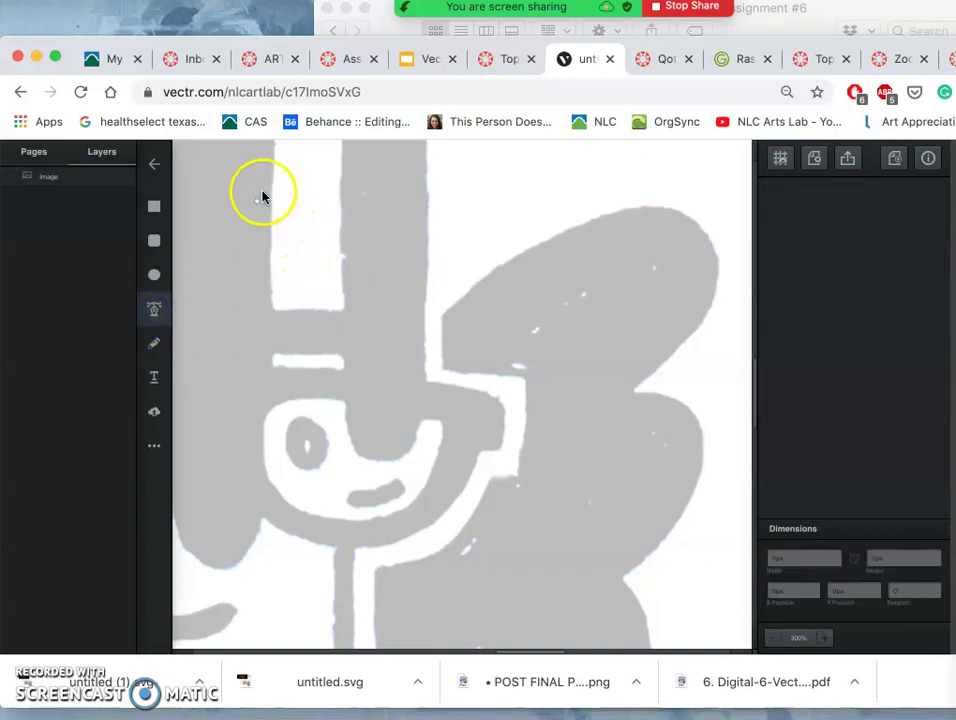
pyautogui.click(265, 193)
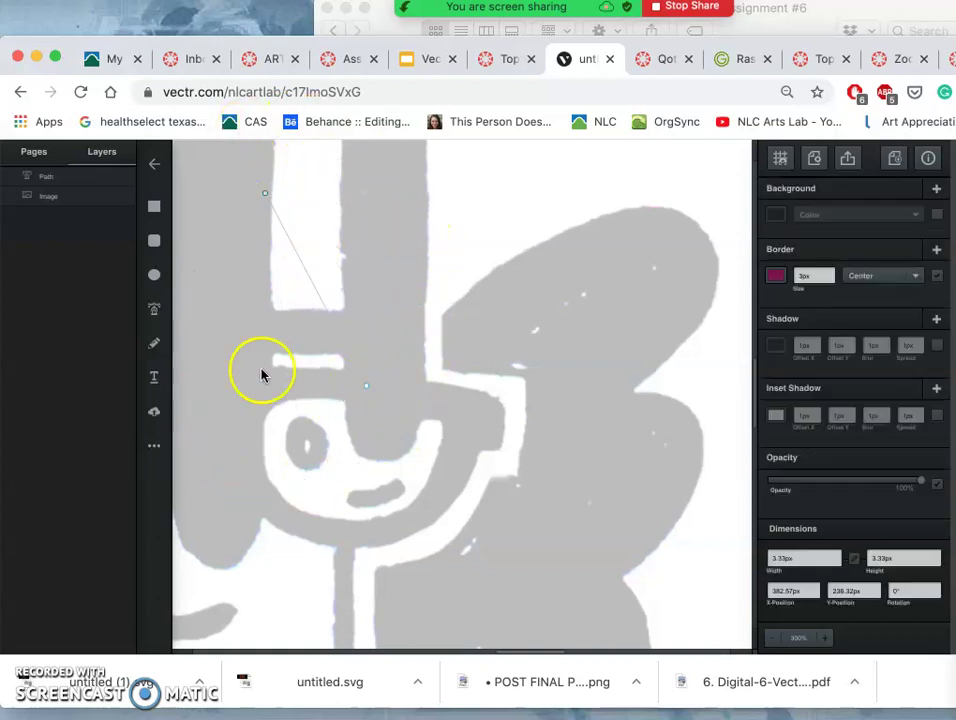
pyautogui.click(402, 242)
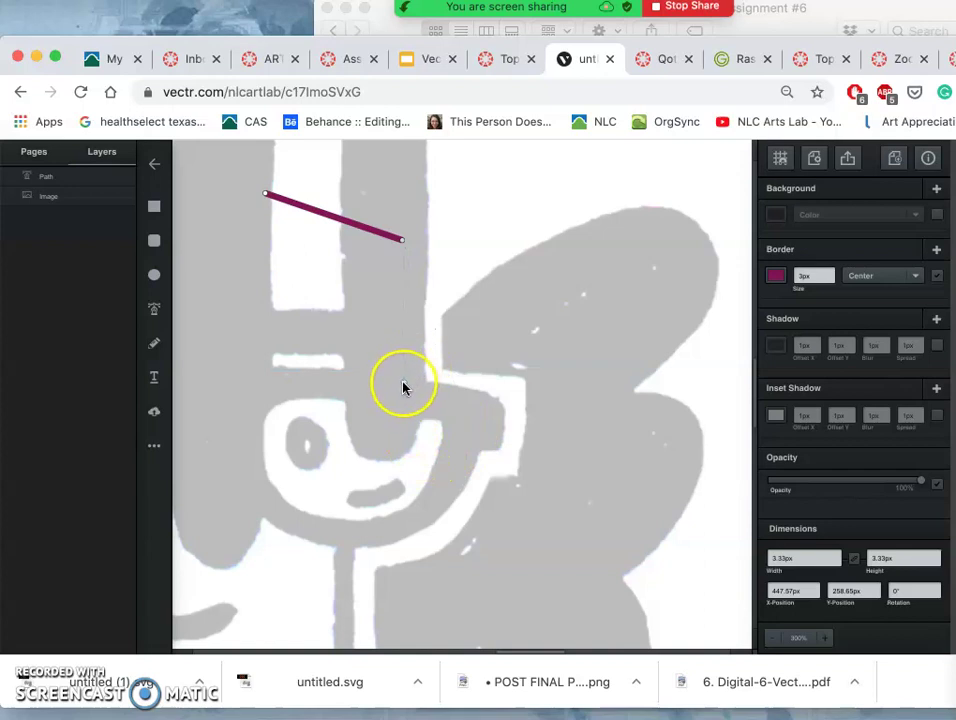
pyautogui.moveTo(401, 380); pyautogui.dragTo(338, 436)
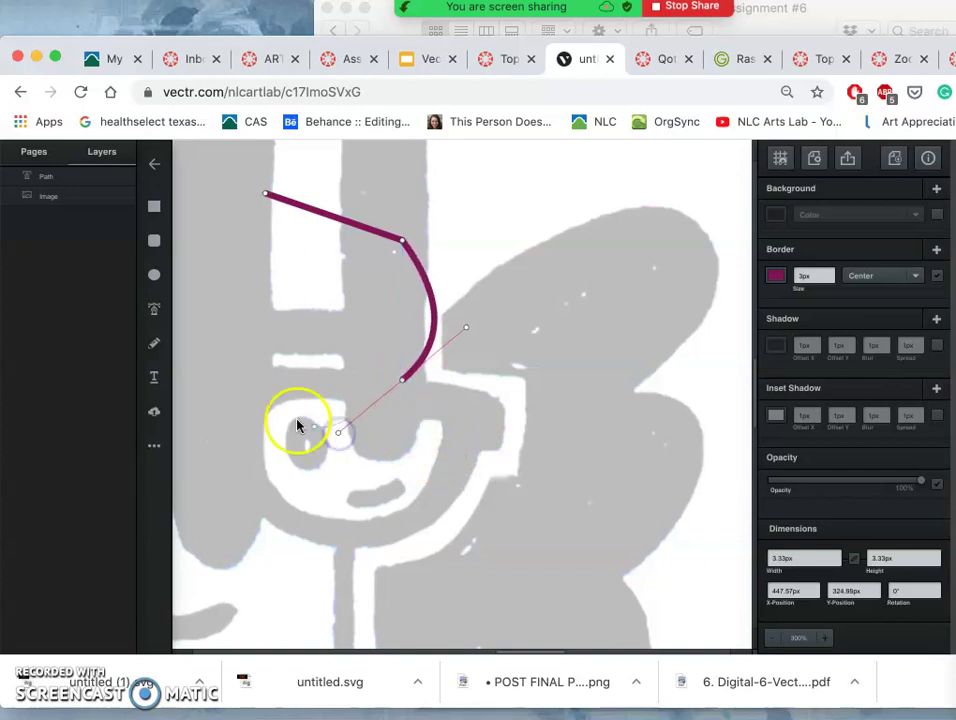
pyautogui.click(238, 369)
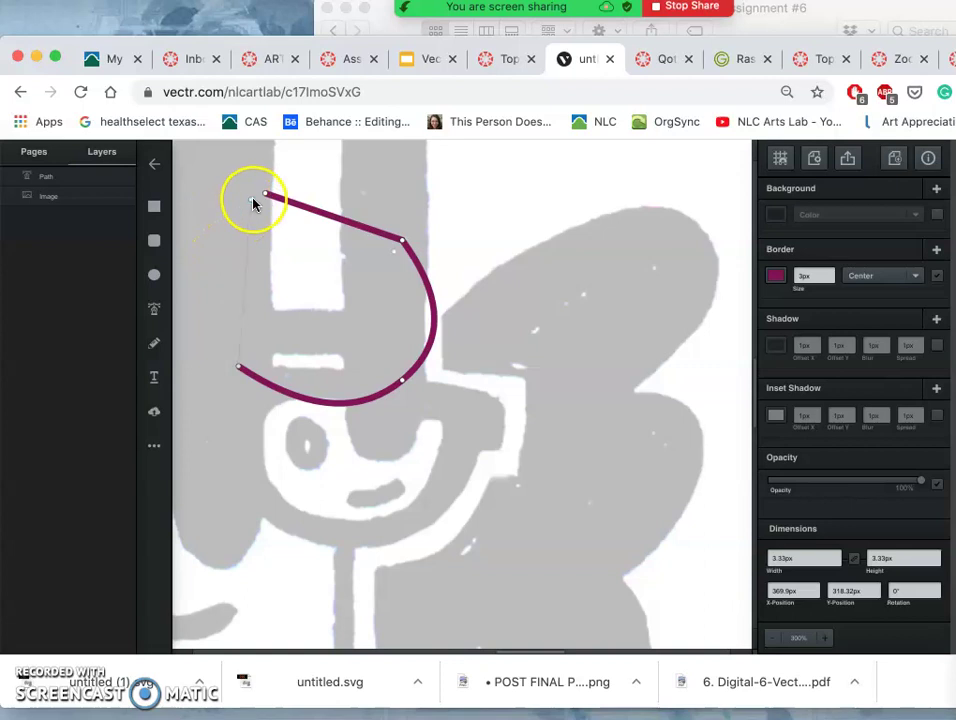
pyautogui.click(214, 244)
pyautogui.moveTo(214, 244); pyautogui.dragTo(239, 181)
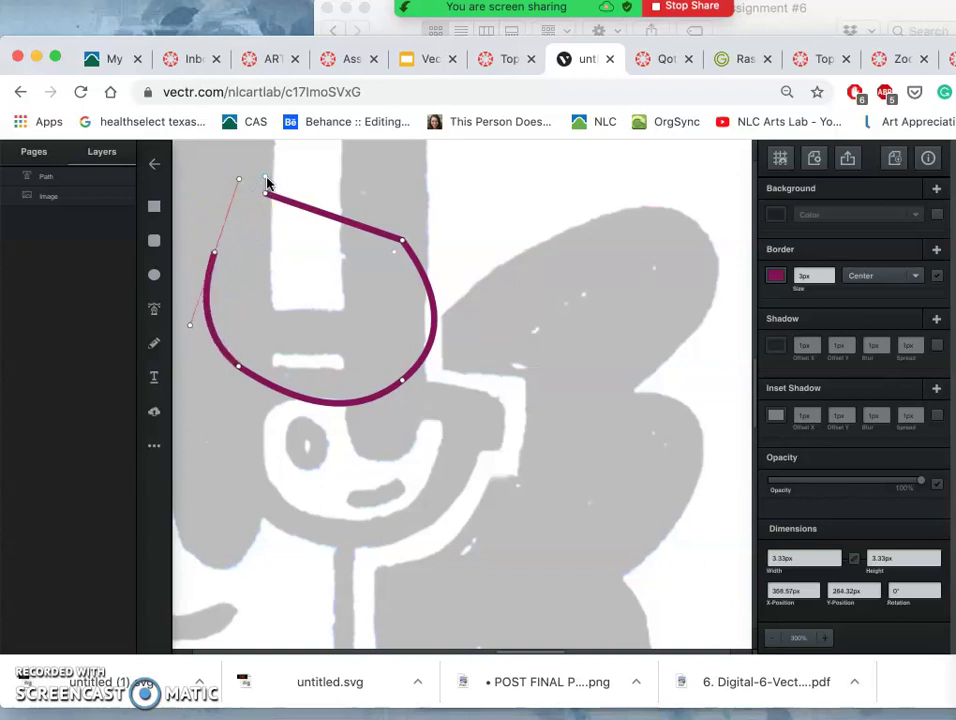
pyautogui.click(266, 195)
pyautogui.click(493, 410)
pyautogui.click(400, 381)
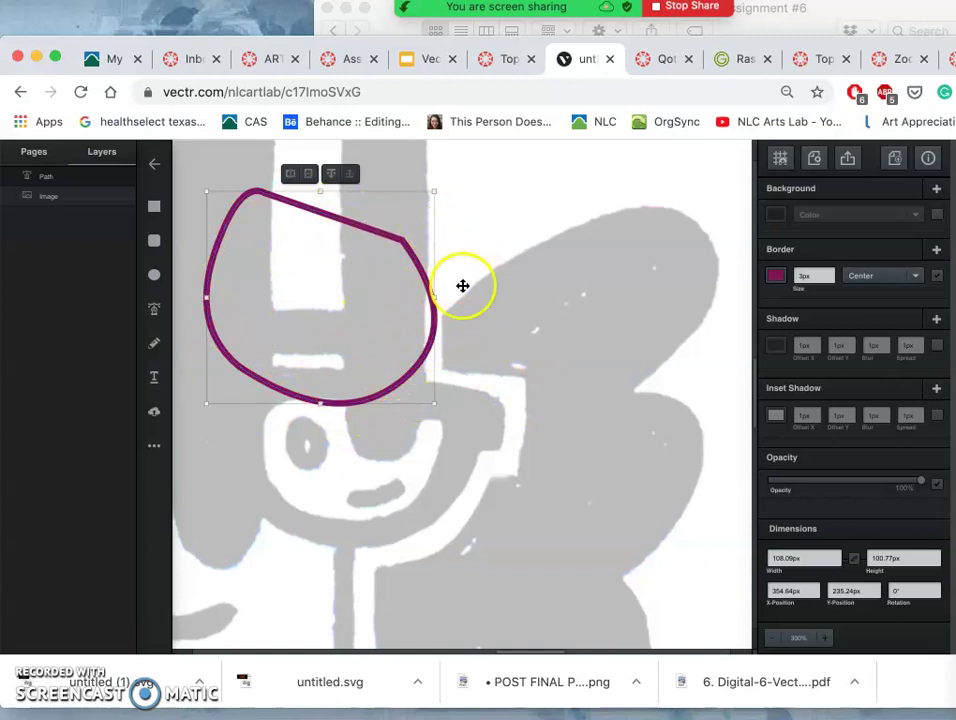
pyautogui.press('Delete')
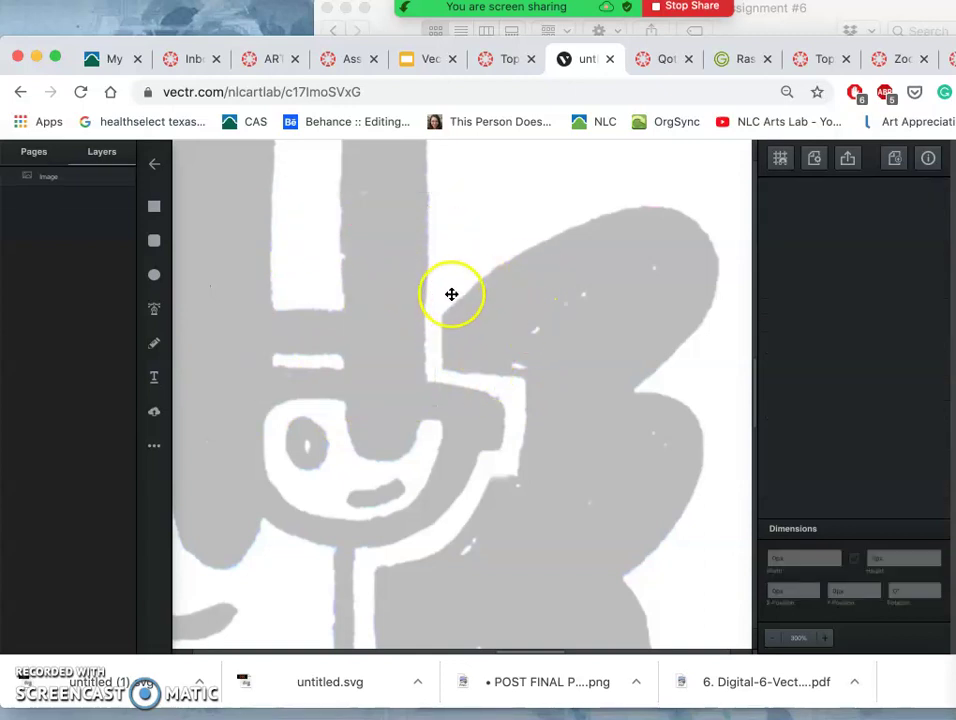
# Trace the straight notch edges beside the face with the Pen tool, from the notch's lower inner corner to the upper lobe's base.
pyautogui.click(154, 310)
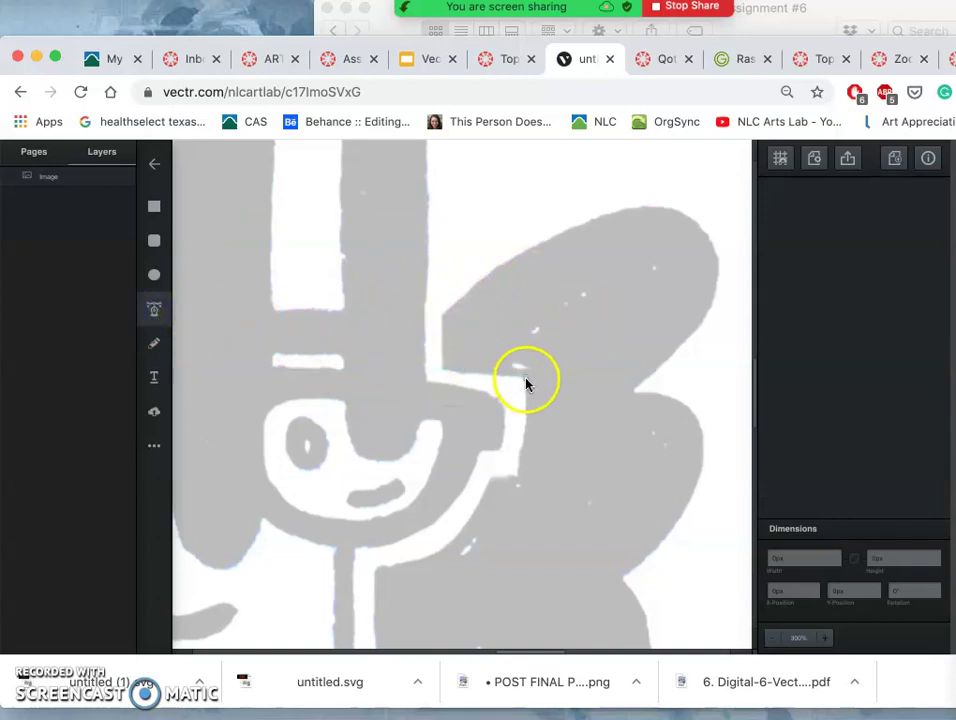
pyautogui.click(489, 479)
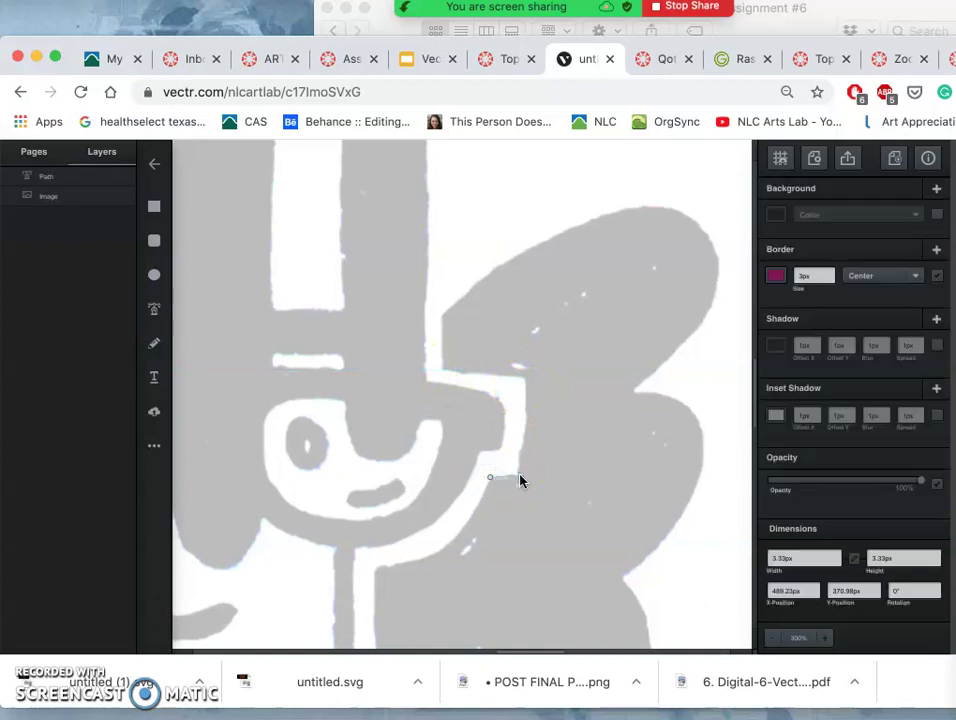
pyautogui.click(523, 477)
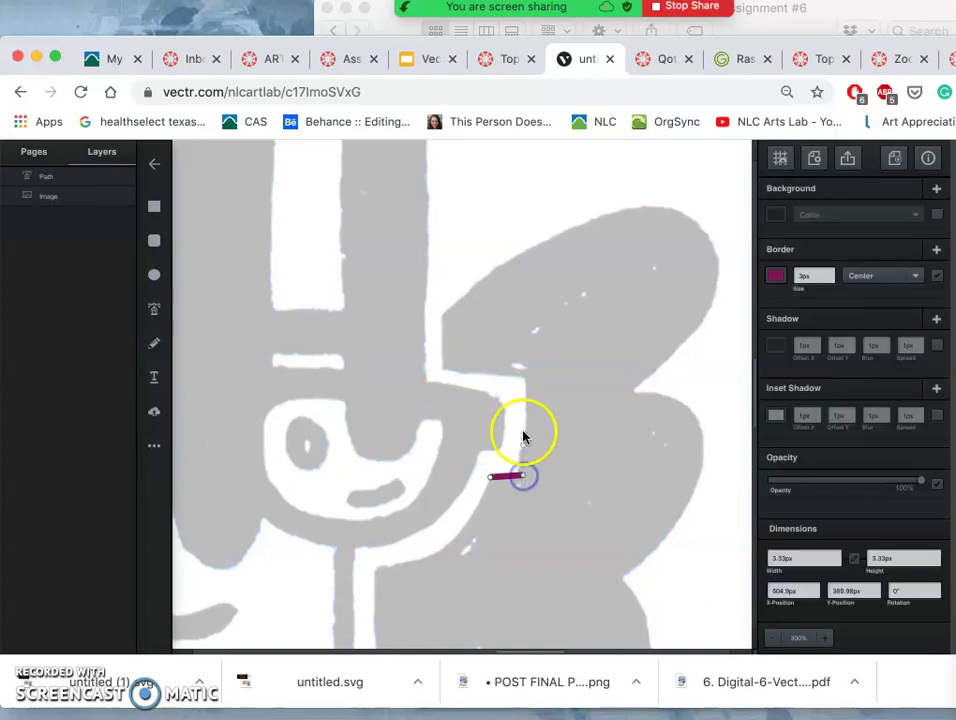
pyautogui.click(525, 379)
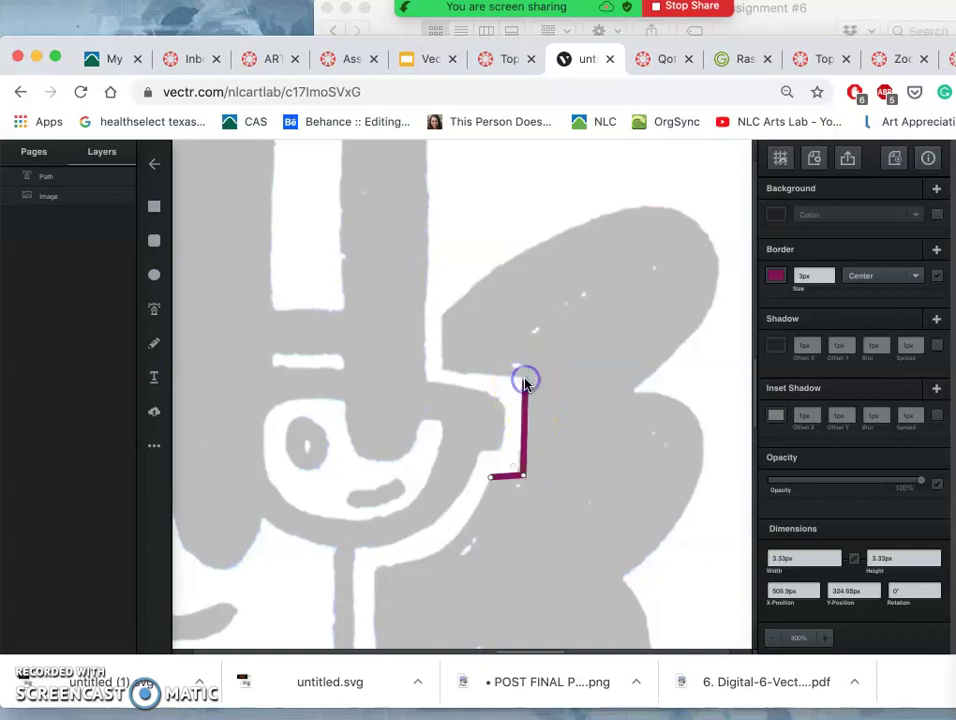
pyautogui.click(446, 374)
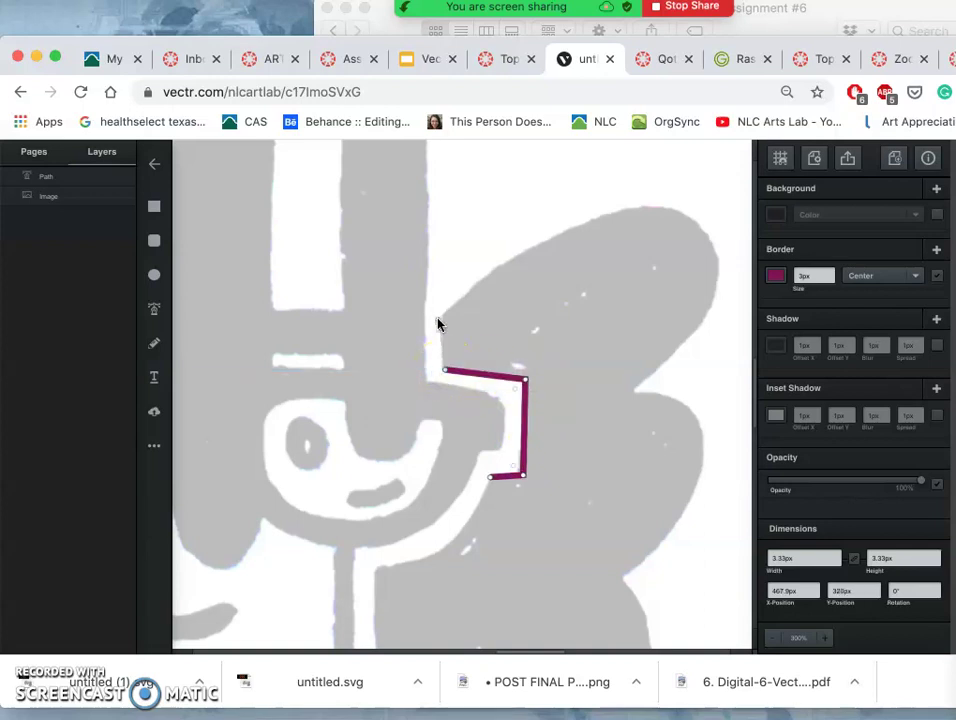
pyautogui.click(442, 320)
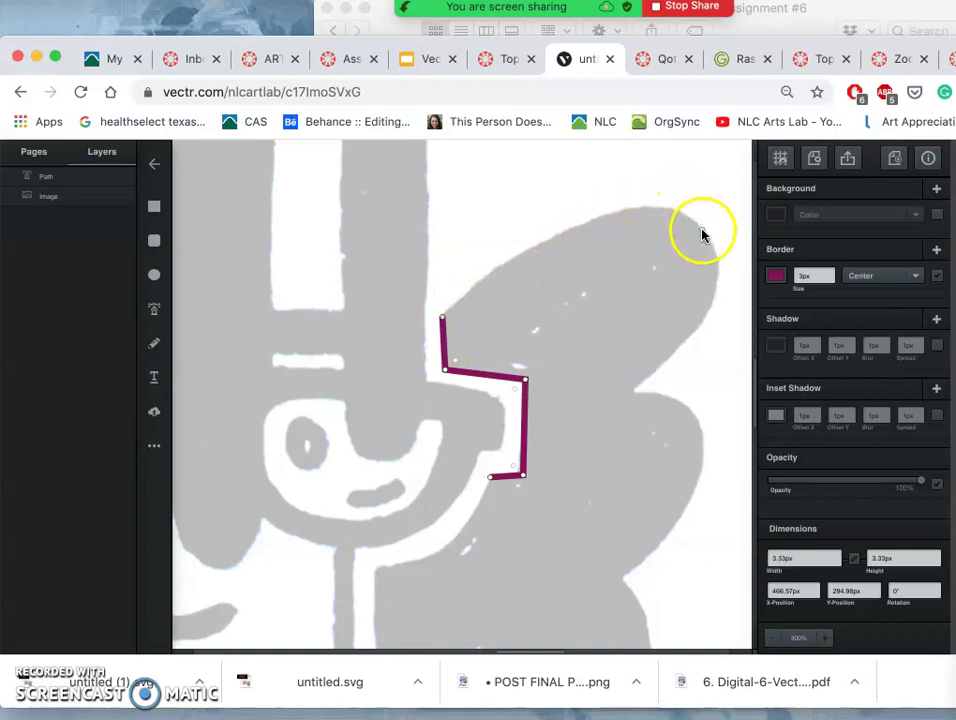
# Continue the path with curved segments around the upper and middle lobes, ending at the crease above the lower lobe.
pyautogui.moveTo(704, 235); pyautogui.dragTo(778, 304)
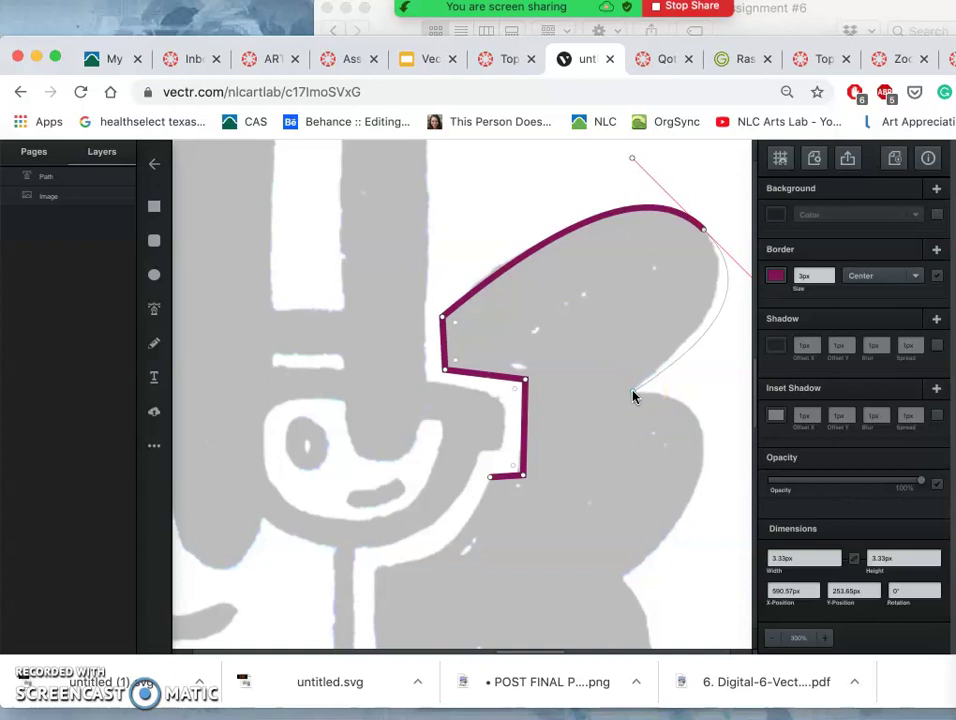
pyautogui.moveTo(632, 393); pyautogui.dragTo(705, 420)
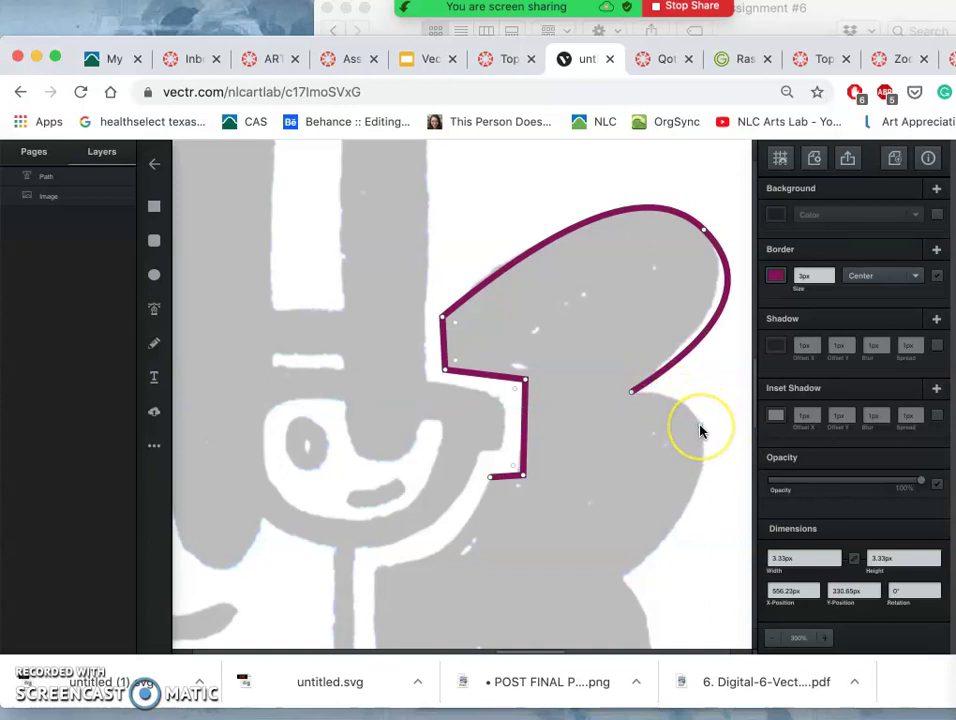
pyautogui.moveTo(698, 425); pyautogui.dragTo(708, 470)
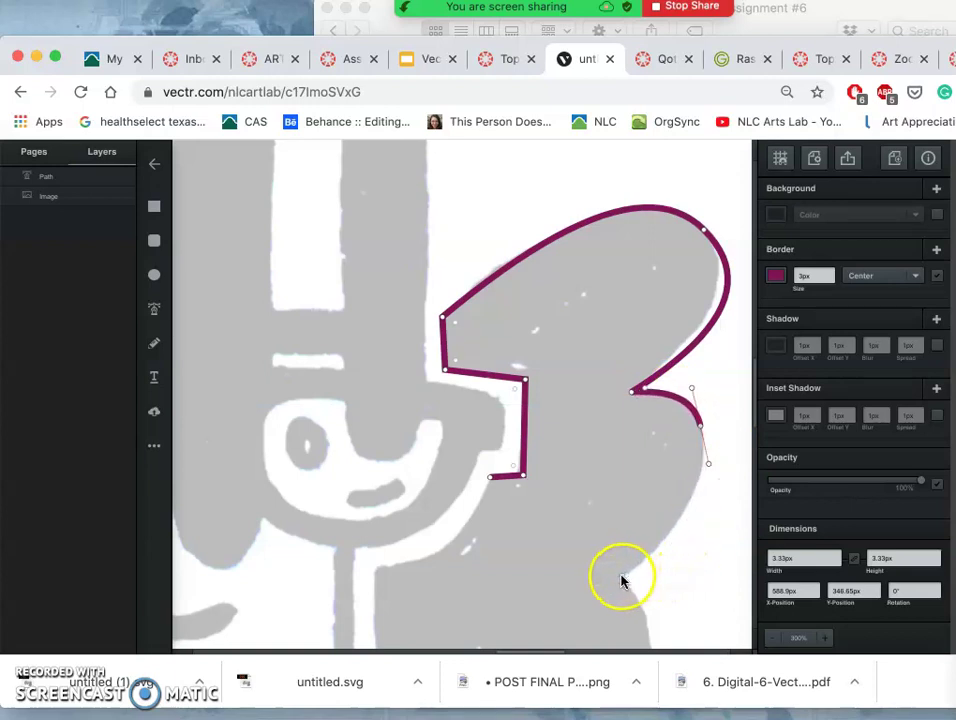
pyautogui.moveTo(621, 578); pyautogui.dragTo(551, 621)
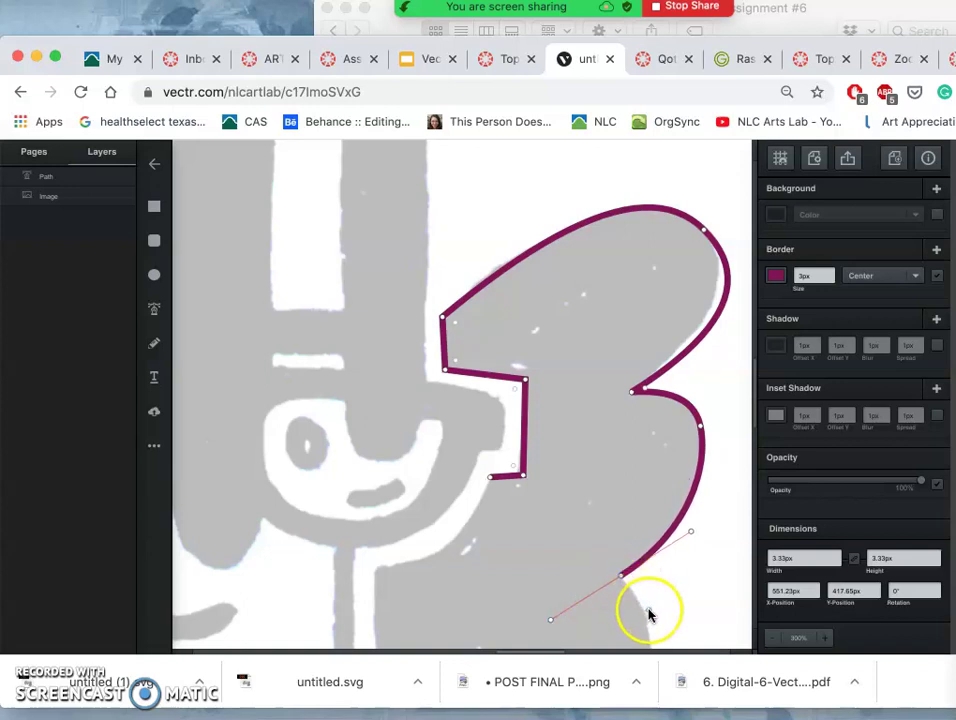
# Trace the lower lobe and close the path at the notch's starting point, about 167 by 278 px overall.
pyautogui.scroll(-3, 649, 615)
pyautogui.scroll(-5, 649, 615)
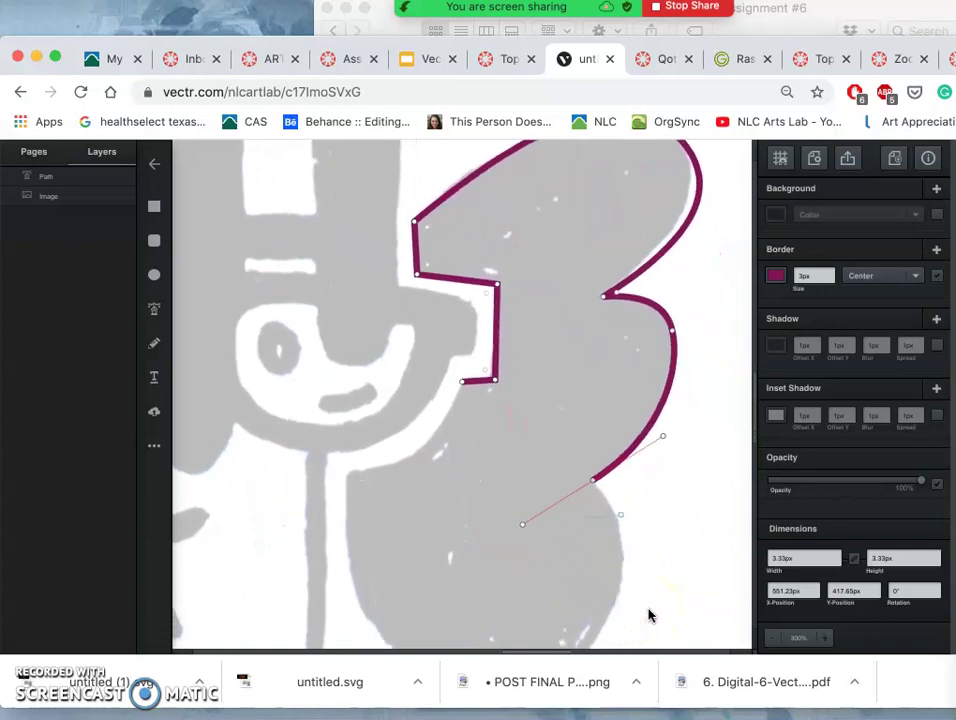
pyautogui.click(648, 500)
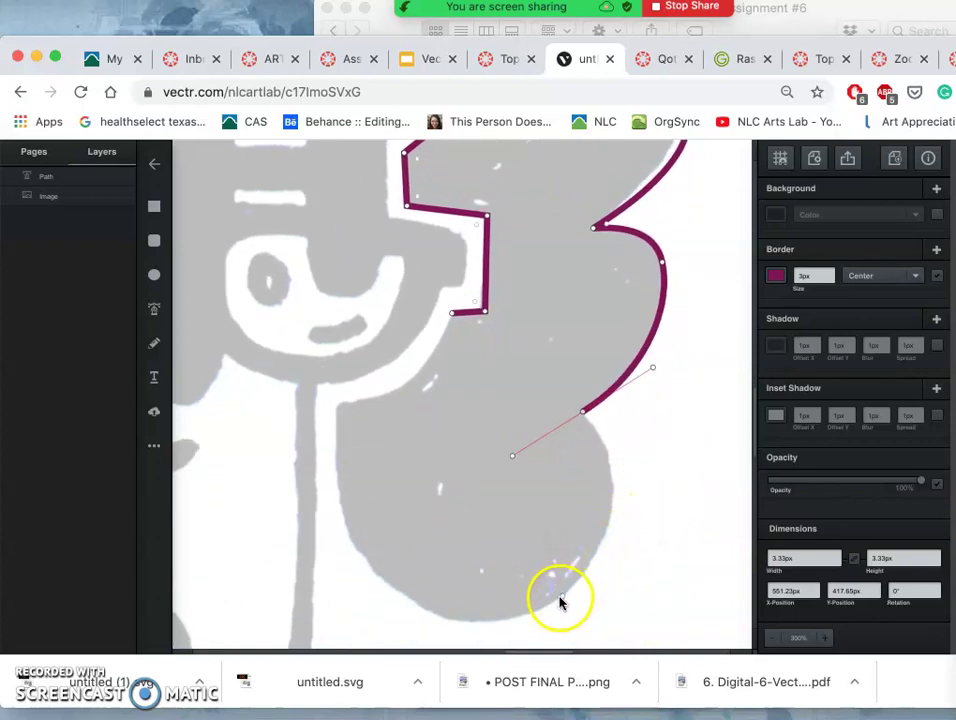
pyautogui.moveTo(558, 600); pyautogui.dragTo(429, 692)
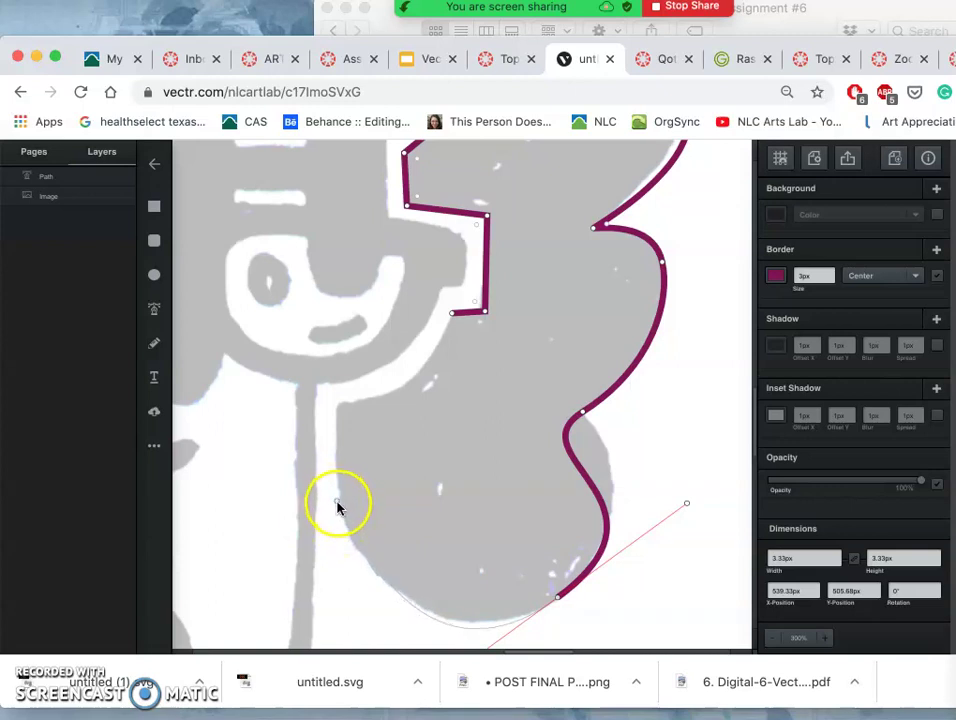
pyautogui.click(339, 512)
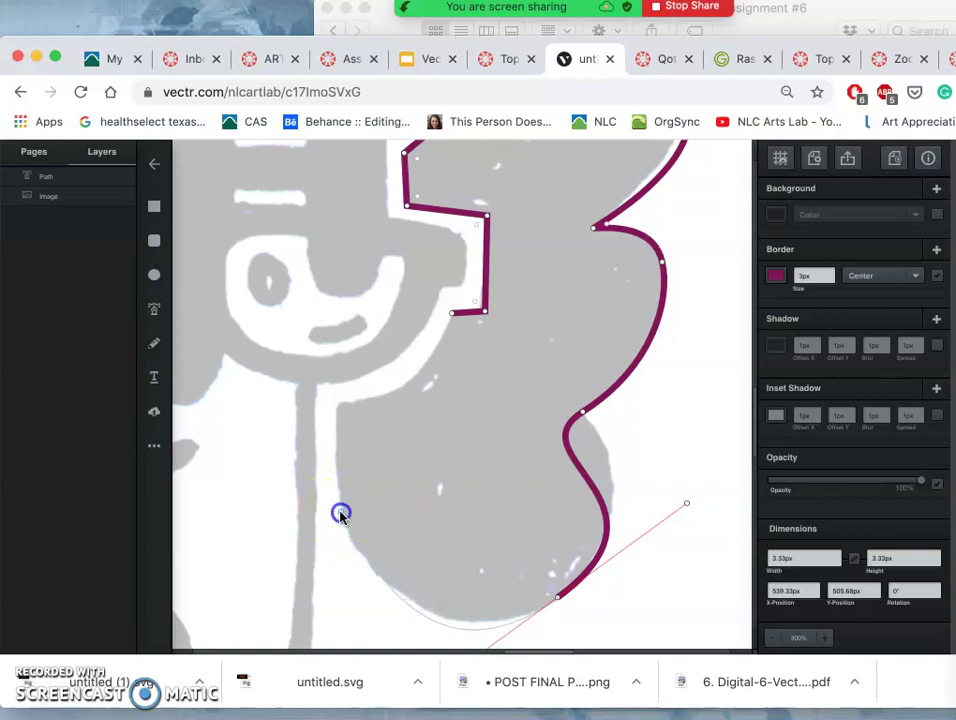
pyautogui.click(338, 409)
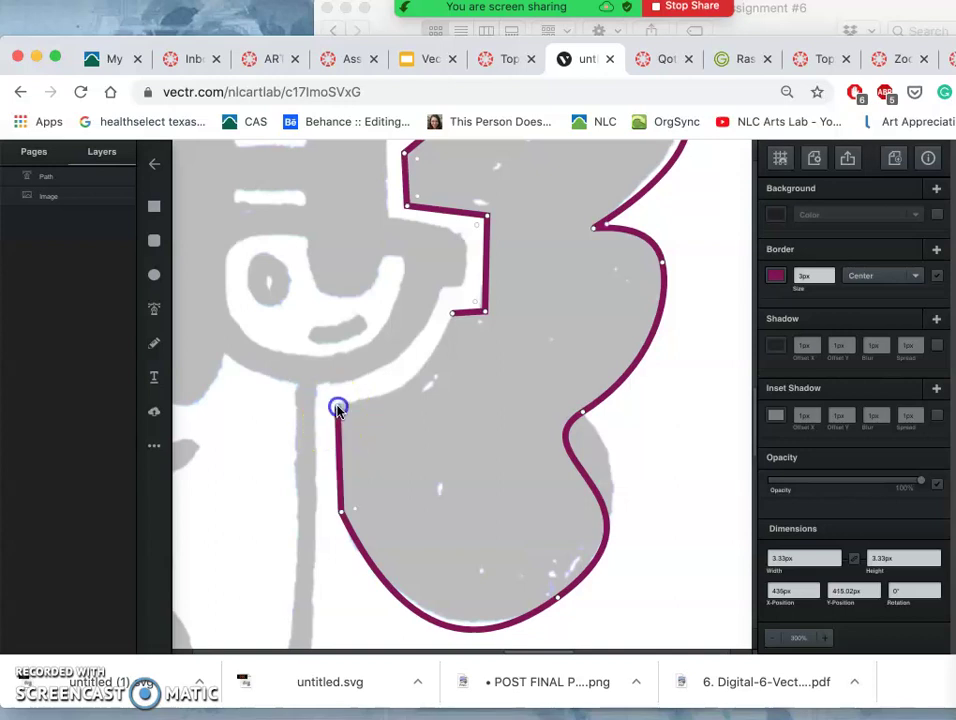
pyautogui.click(453, 317)
pyautogui.click(421, 294)
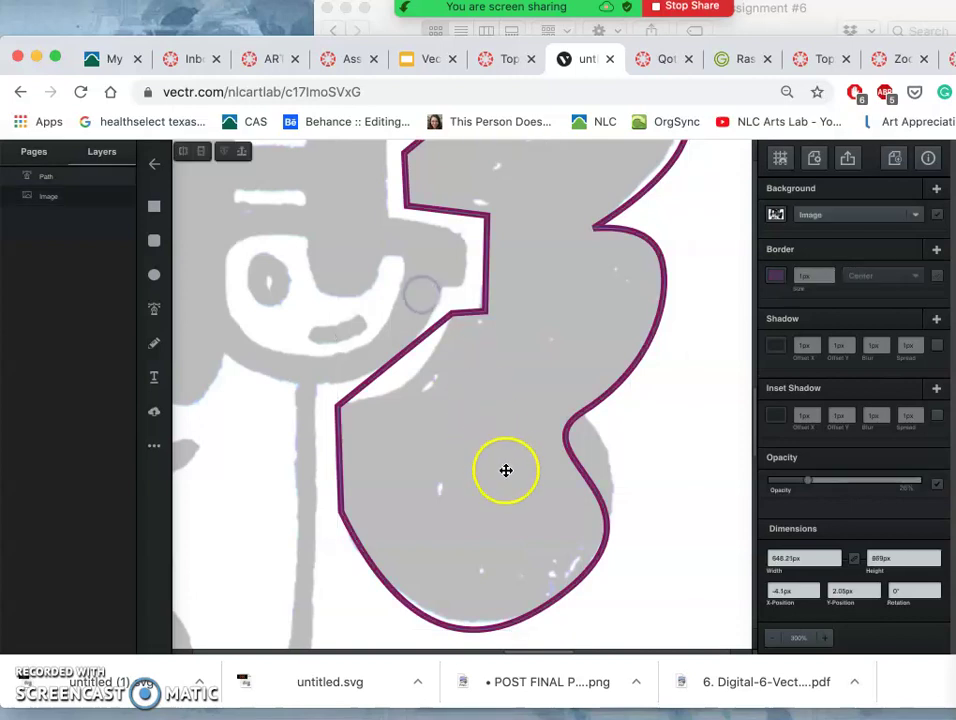
pyautogui.scroll(3, 591, 405)
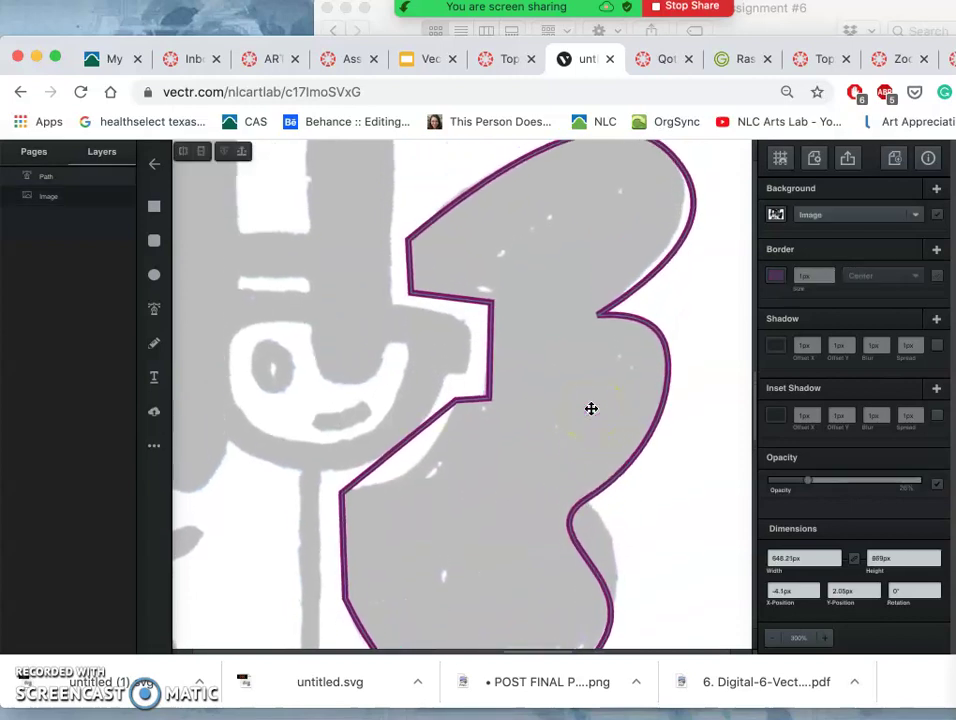
pyautogui.scroll(-4, 591, 408)
pyautogui.click(557, 450)
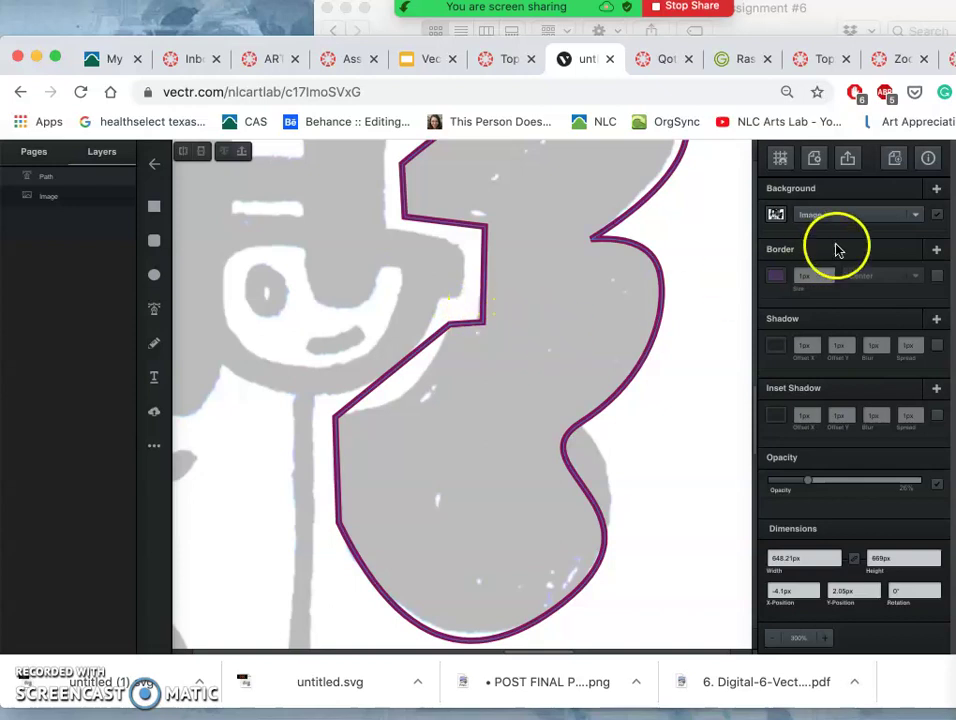
pyautogui.click(936, 277)
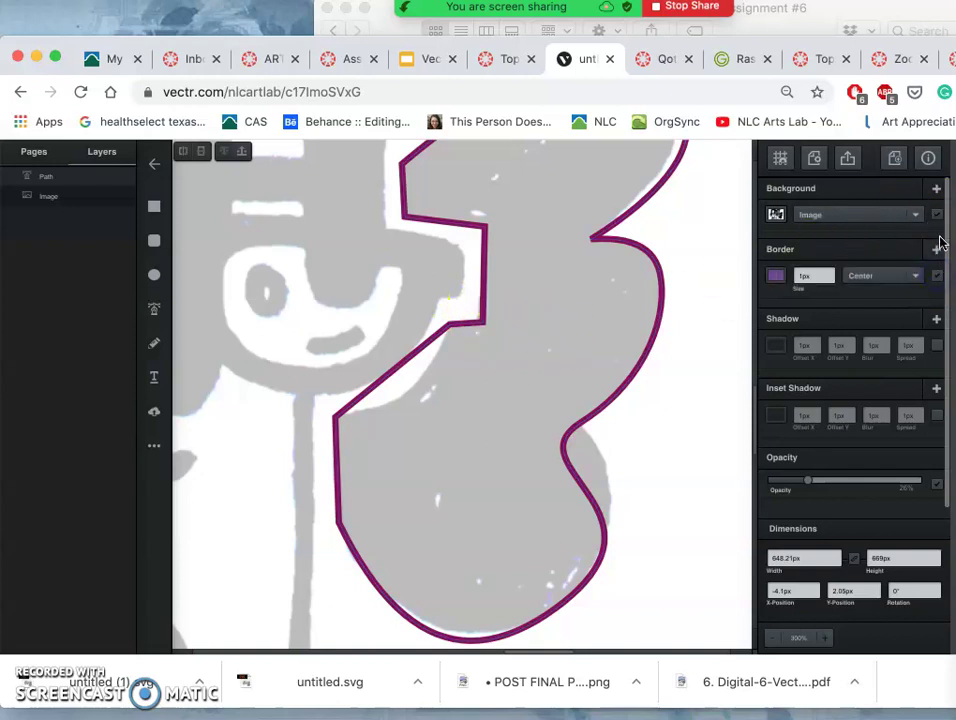
pyautogui.click(937, 216)
pyautogui.click(938, 277)
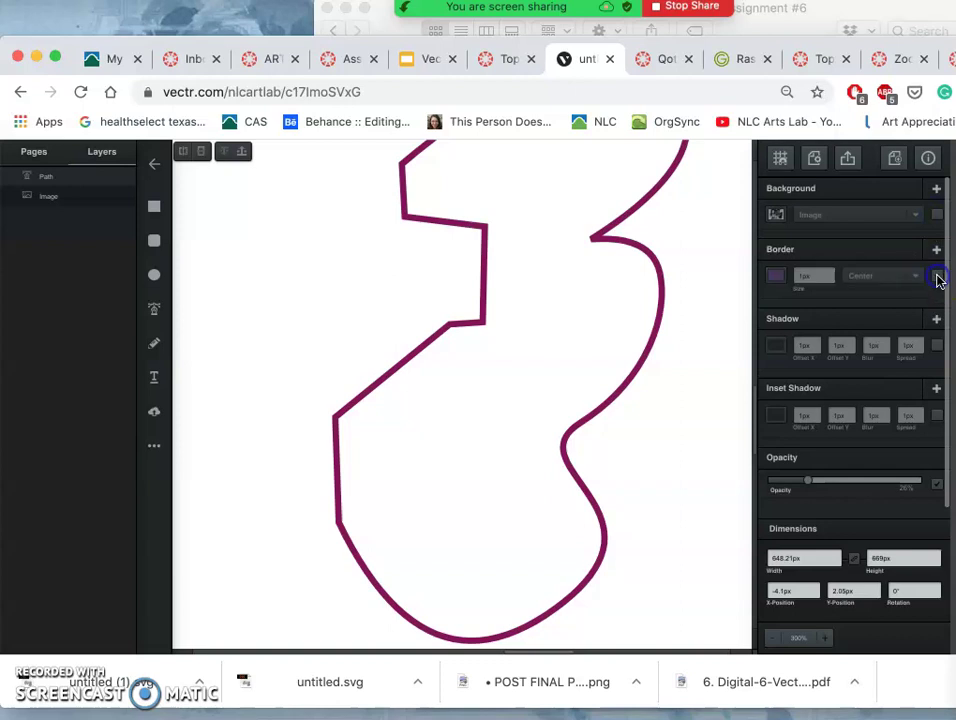
pyautogui.click(937, 216)
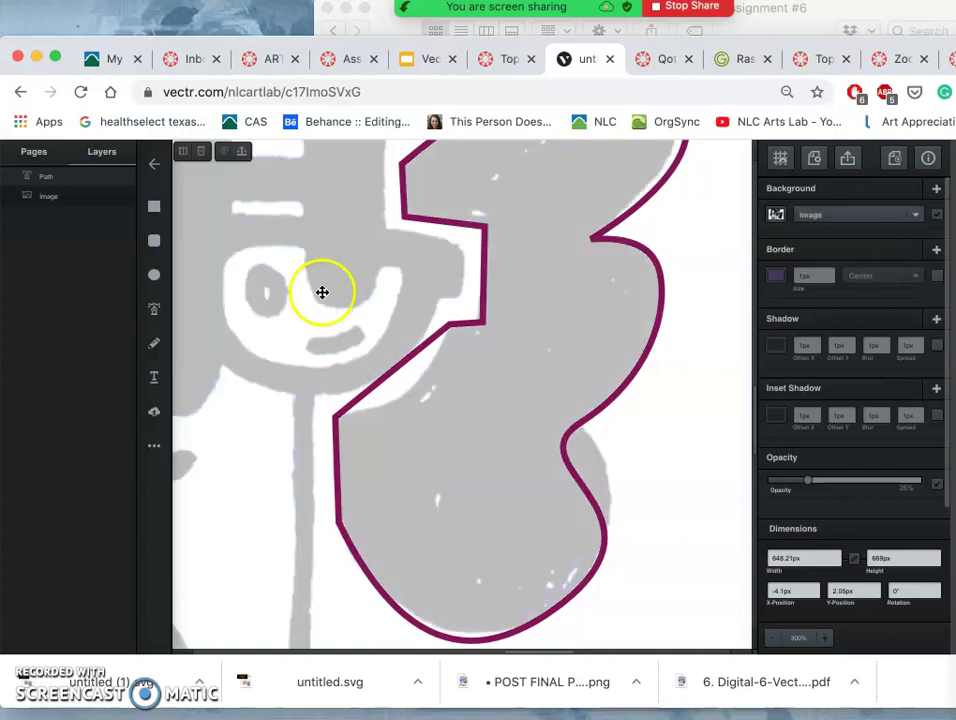
# Give the traced three-lobed path a dark background fill and turn off its border.
pyautogui.click(40, 180)
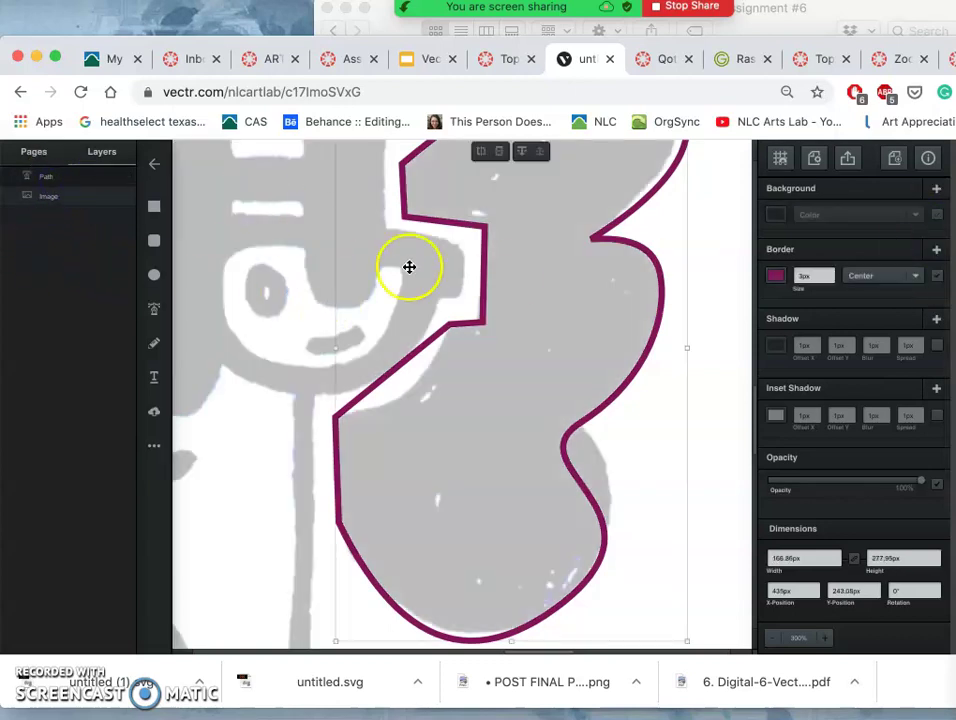
pyautogui.click(937, 216)
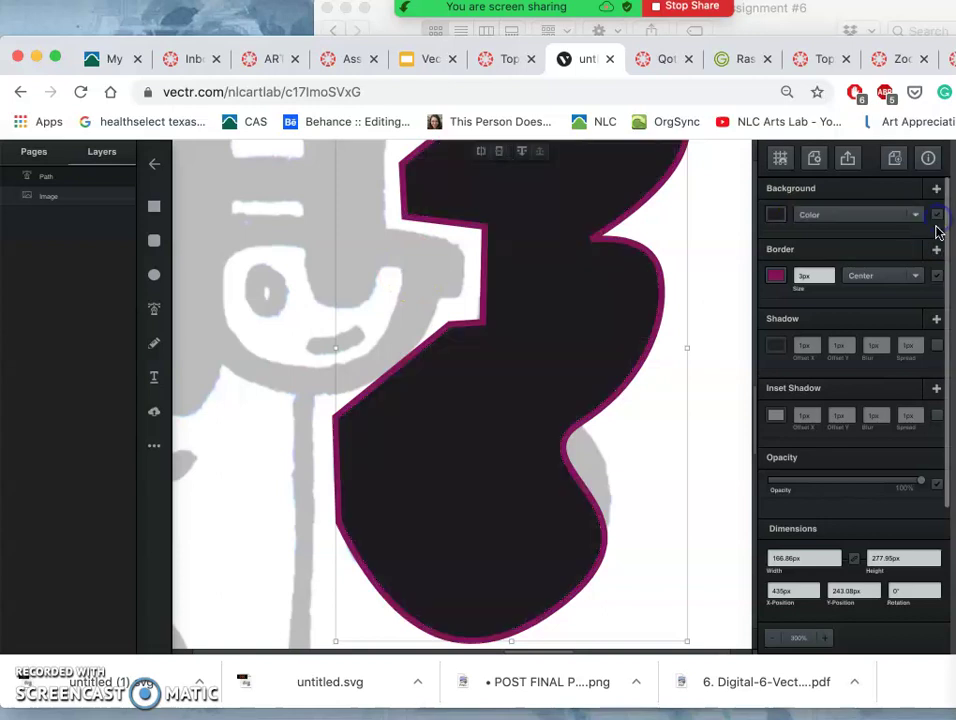
pyautogui.click(937, 277)
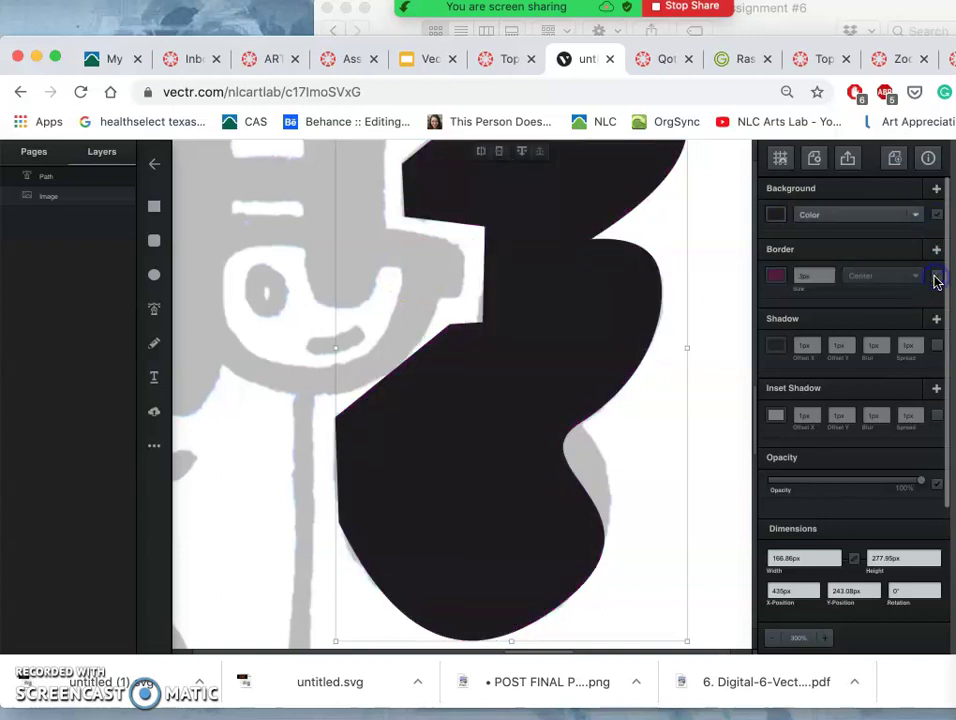
# Edit the filled path's nodes, shifting the notch's corner points slightly to square up its edges against the sketch.
pyautogui.doubleClick(544, 283)
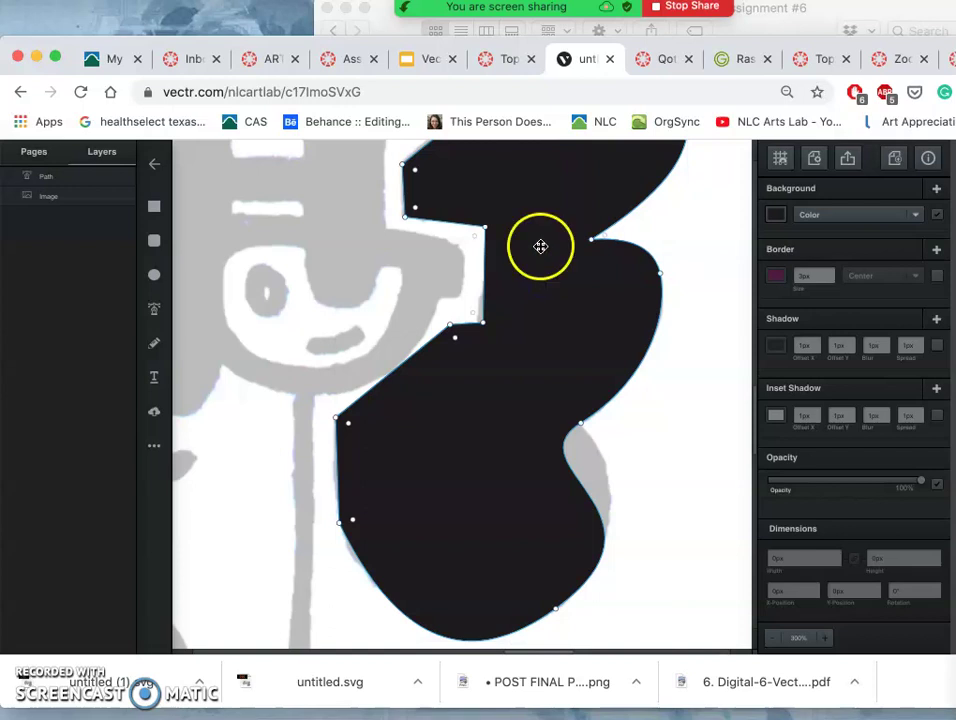
pyautogui.scroll(5, 546, 244)
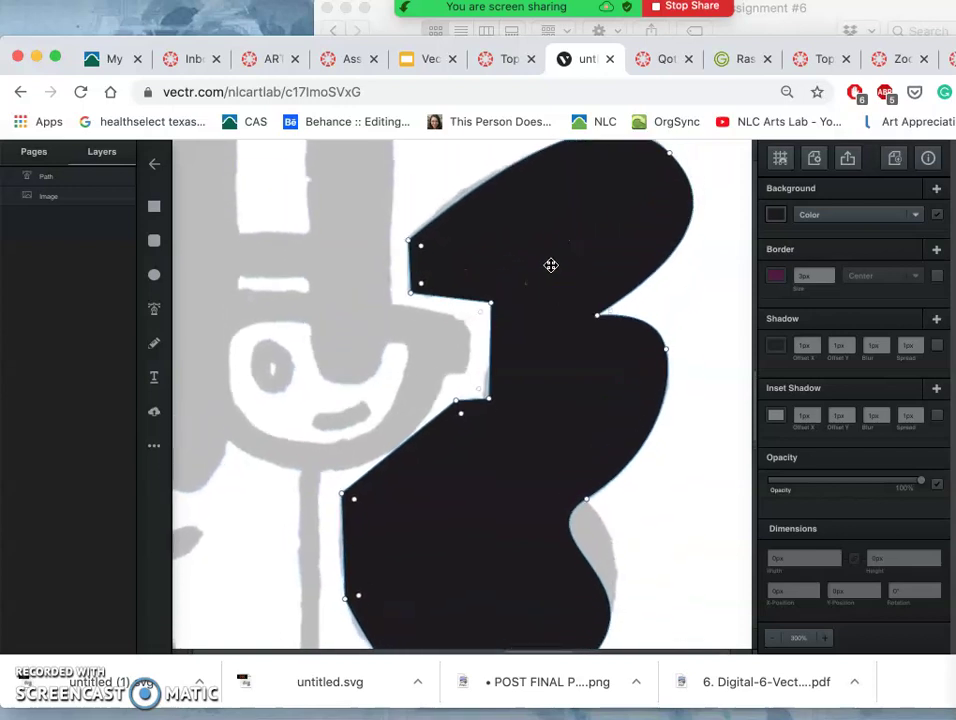
pyautogui.hscroll(1, 551, 265)
pyautogui.click(475, 311)
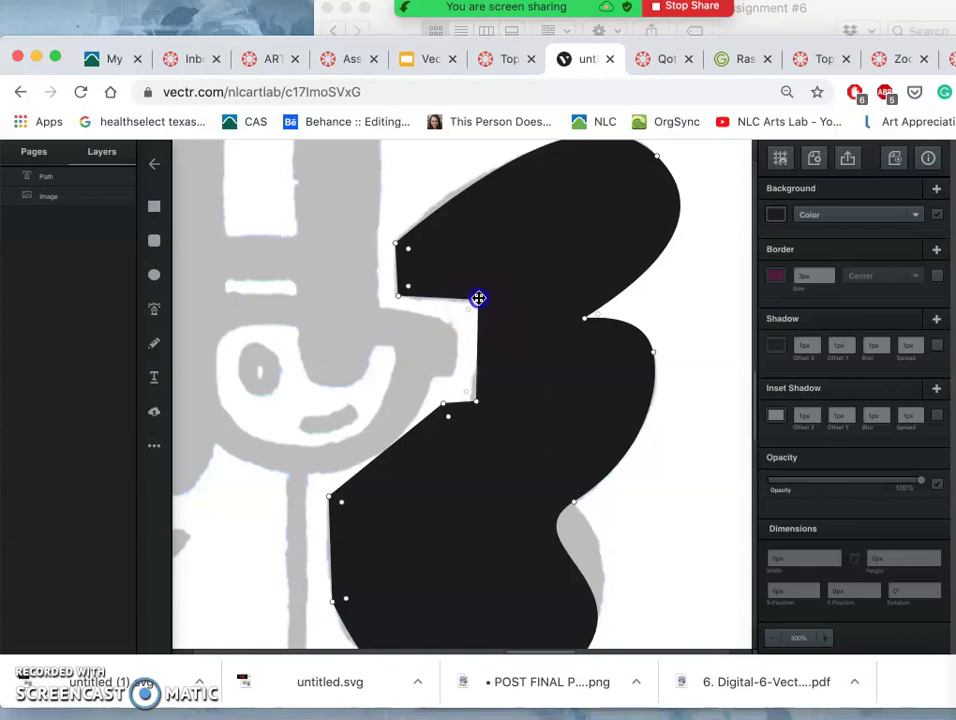
pyautogui.click(478, 297)
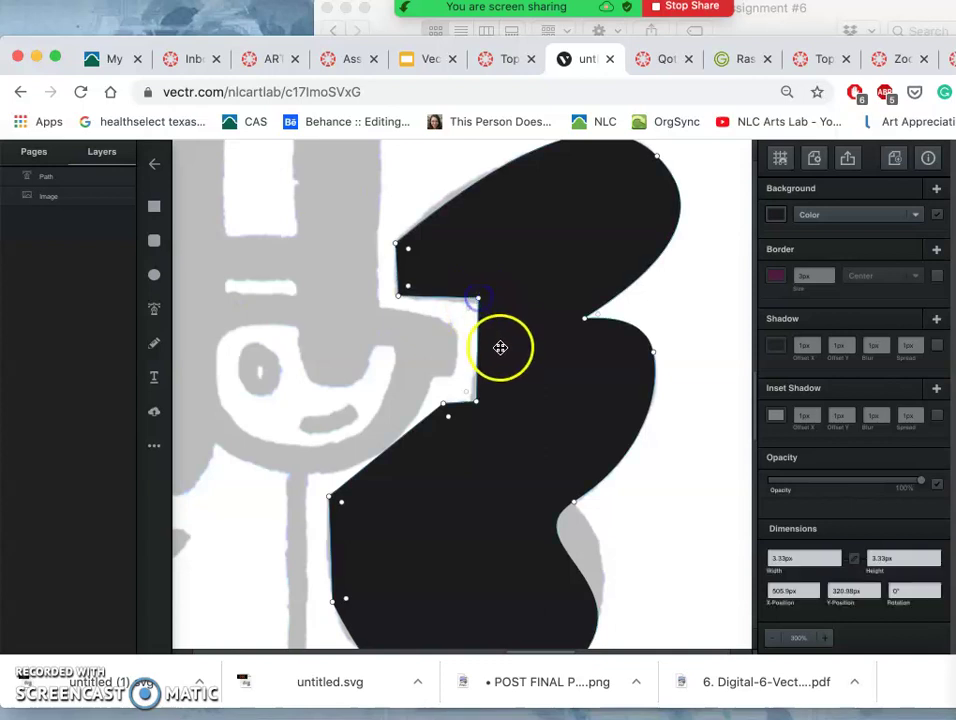
pyautogui.click(479, 404)
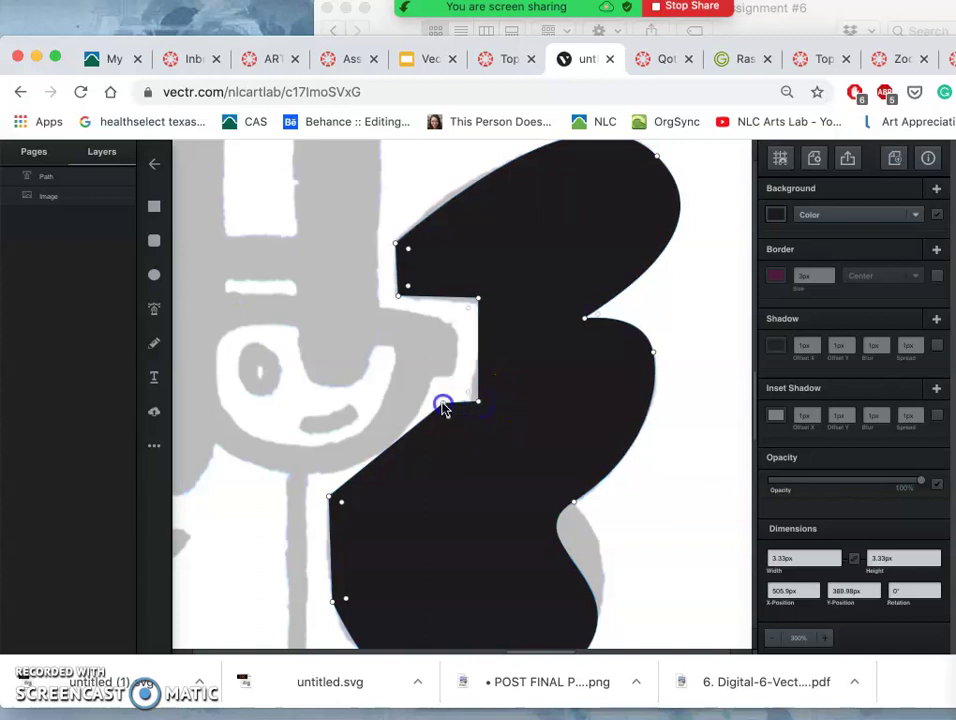
pyautogui.moveTo(441, 403); pyautogui.dragTo(390, 459)
pyautogui.doubleClick(331, 501)
pyautogui.click(453, 549)
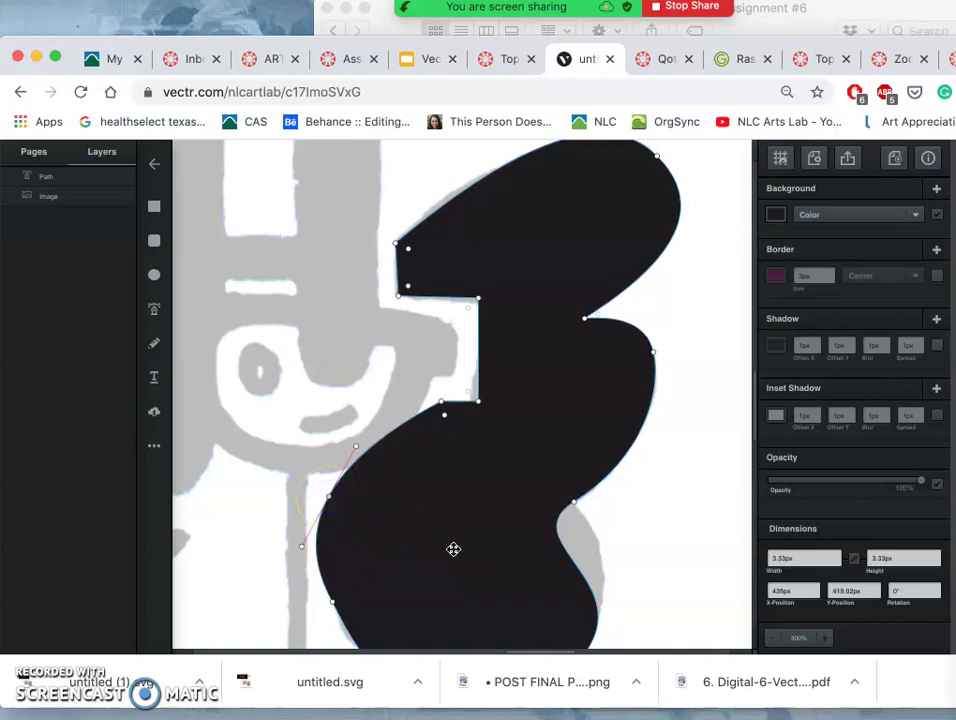
pyautogui.press('super+z')
pyautogui.click(388, 523)
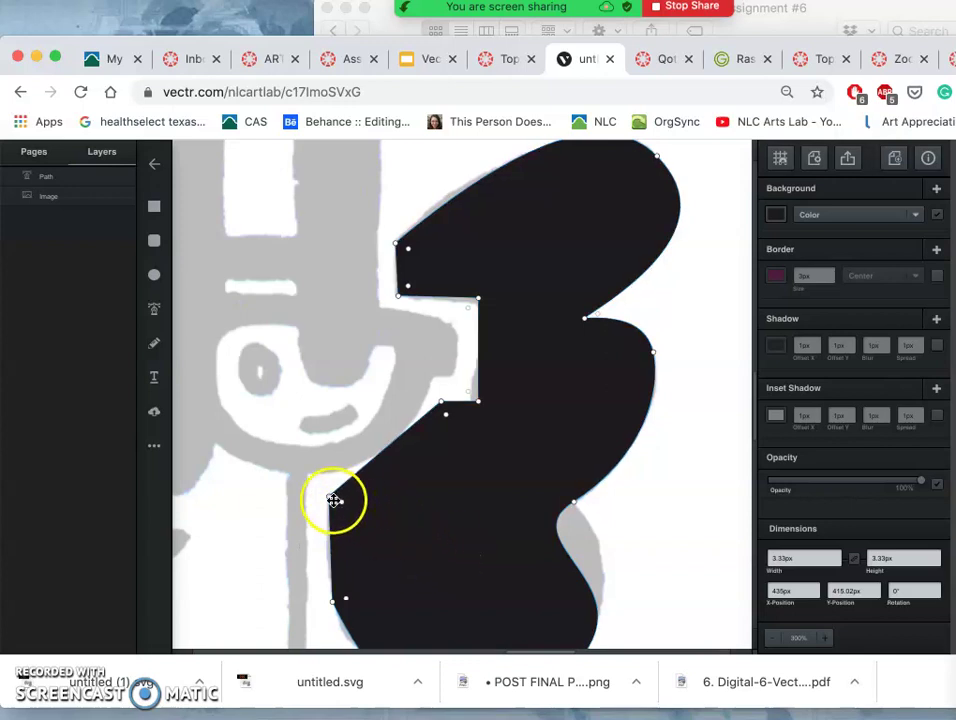
# Make the lower lobe's upper corner a curve point, bend the edge below the face inward, and raise the corner about 2 px.
pyautogui.click(341, 503)
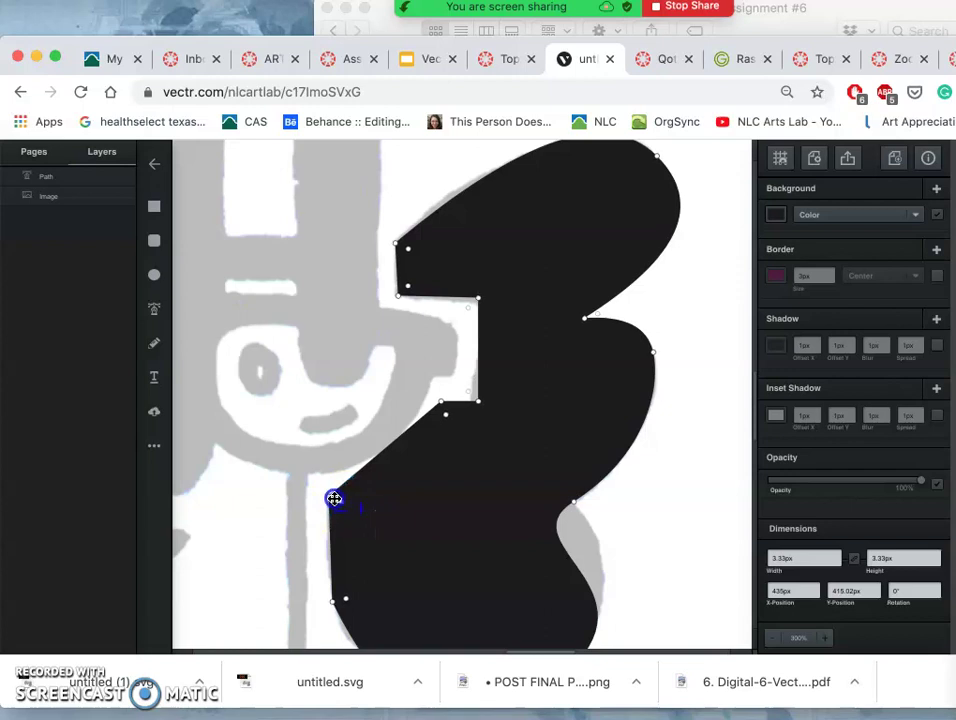
pyautogui.click(328, 500)
pyautogui.moveTo(330, 500); pyautogui.dragTo(436, 469)
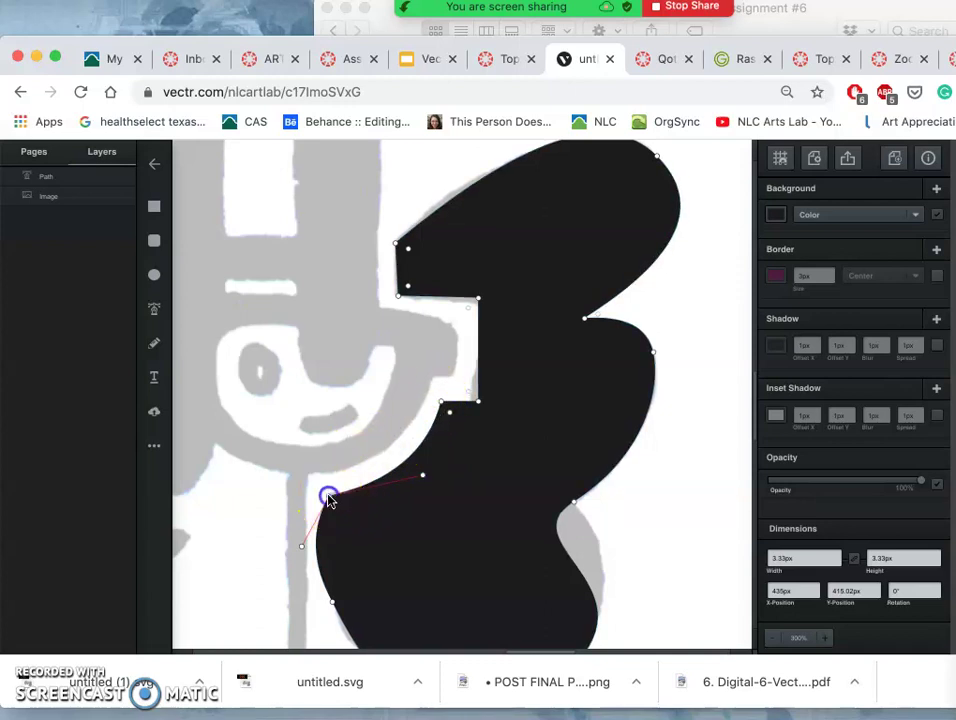
pyautogui.moveTo(330, 500); pyautogui.dragTo(327, 492)
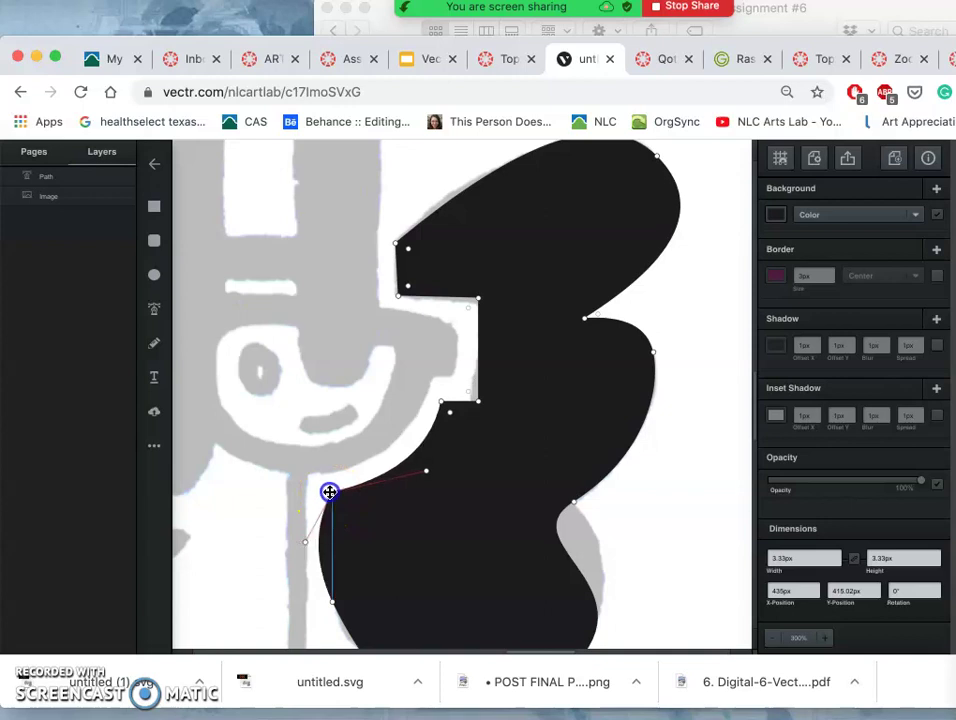
pyautogui.click(384, 538)
pyautogui.scroll(-5, 385, 538)
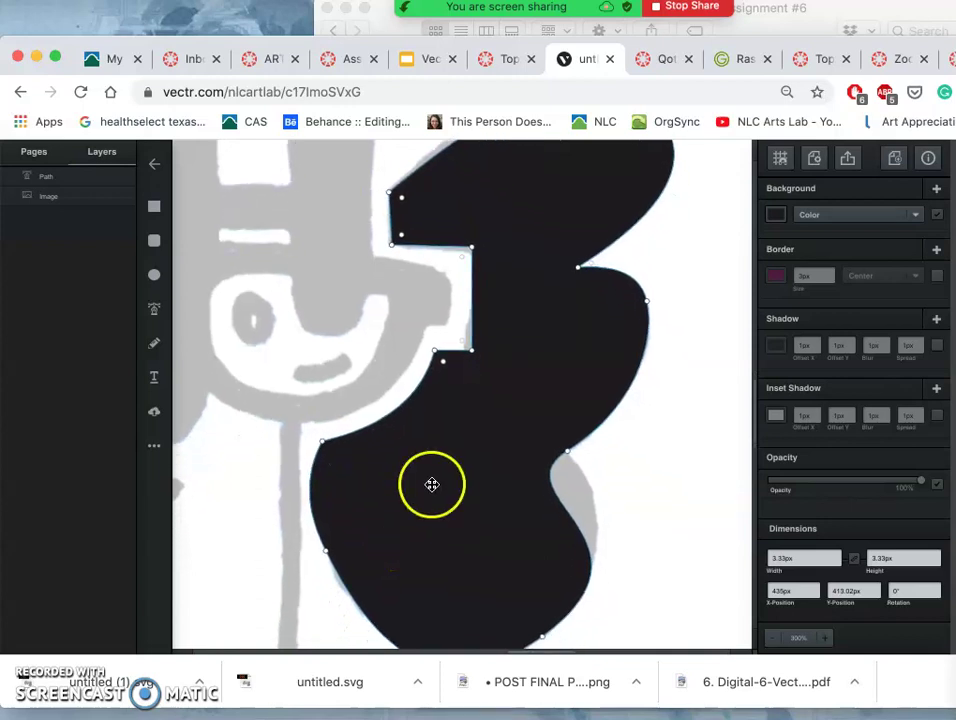
# Turn on the path's 3 px border, turn off its background fill, and nudge the curve handle below the face.
pyautogui.click(936, 274)
pyautogui.click(938, 216)
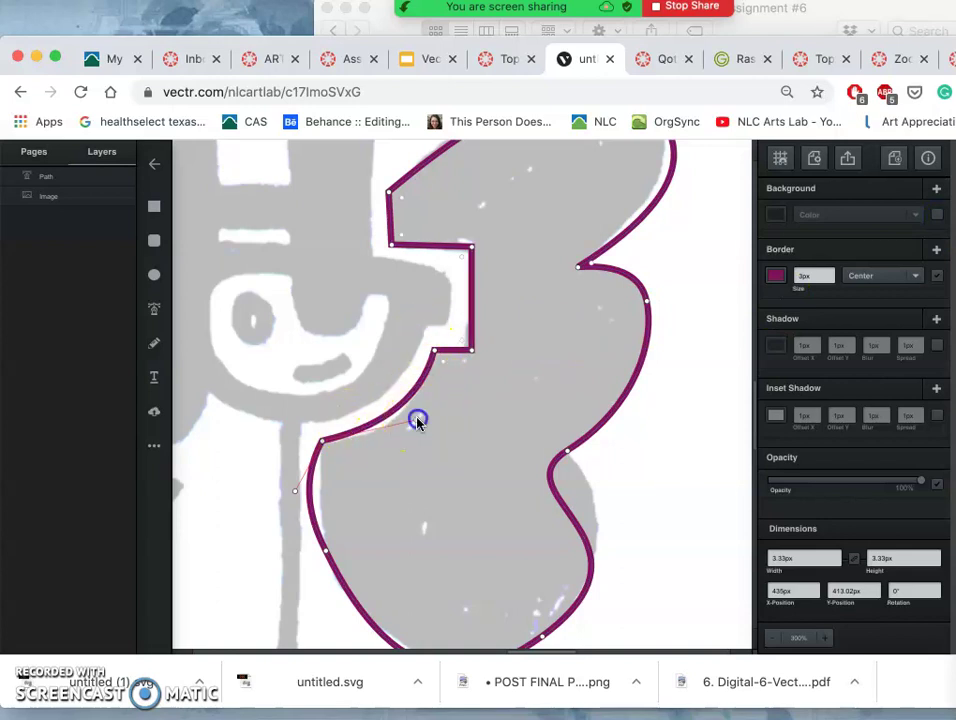
pyautogui.moveTo(417, 422); pyautogui.dragTo(416, 423)
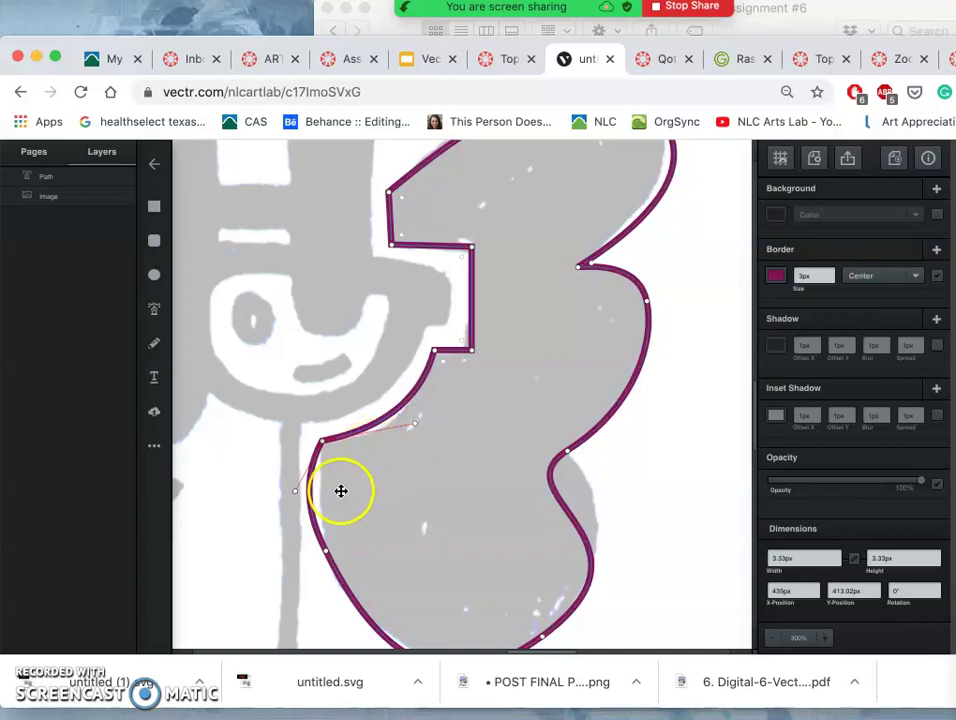
# Straighten the lower lobe's outer edge beside the stem and deepen the curve below the face by adjusting the shared corner's handles.
pyautogui.click(327, 553)
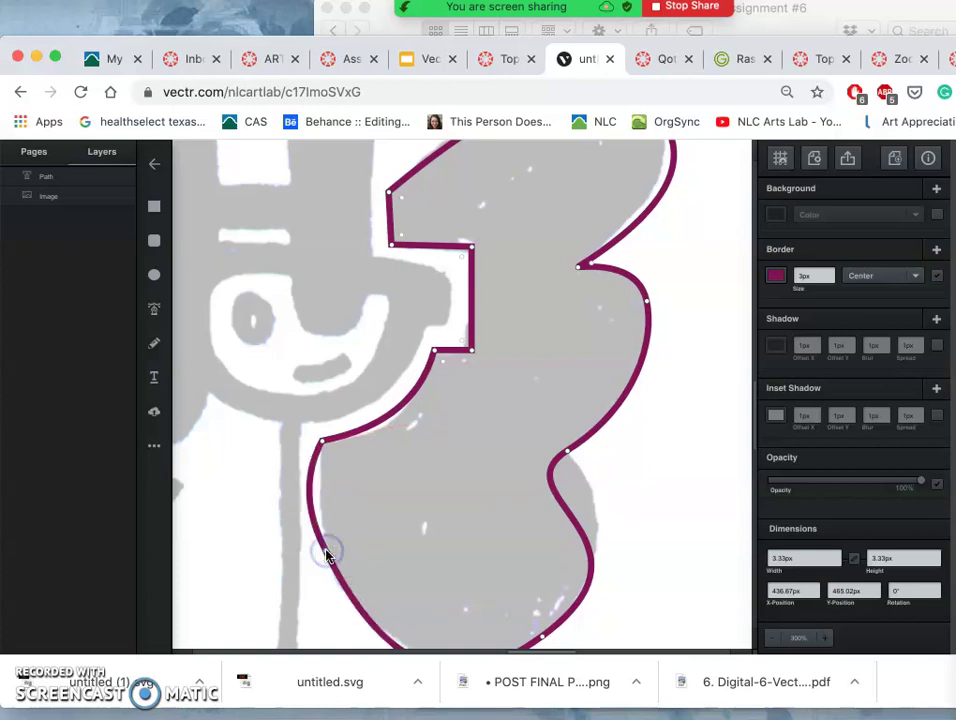
pyautogui.click(376, 531)
pyautogui.scroll(-2, 377, 532)
pyautogui.scroll(-1, 377, 532)
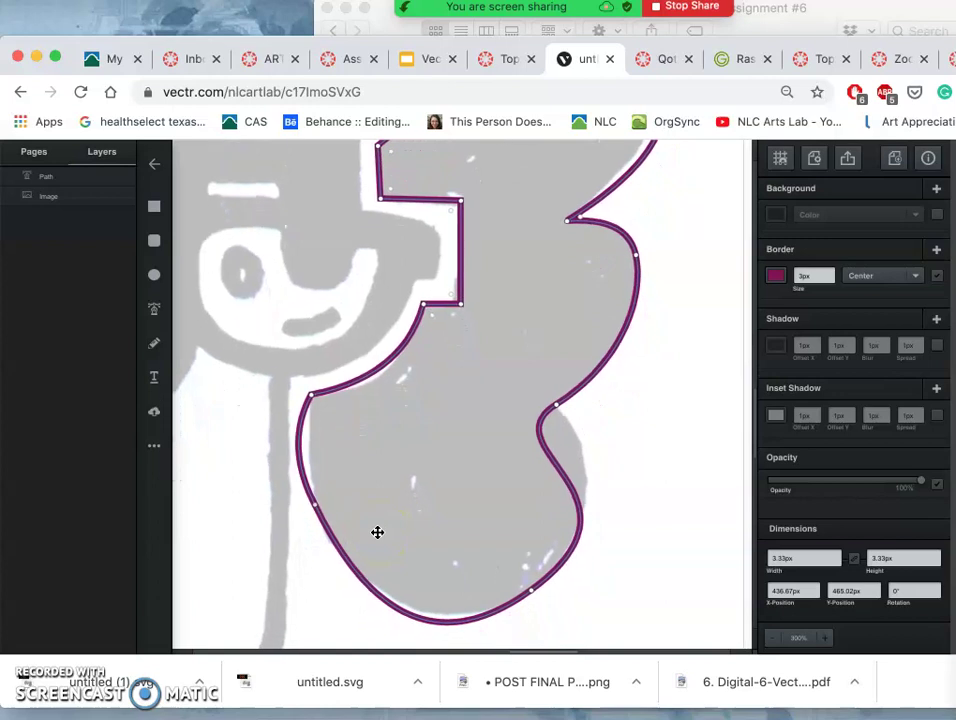
pyautogui.click(310, 396)
pyautogui.click(283, 450)
pyautogui.moveTo(283, 450); pyautogui.dragTo(302, 465)
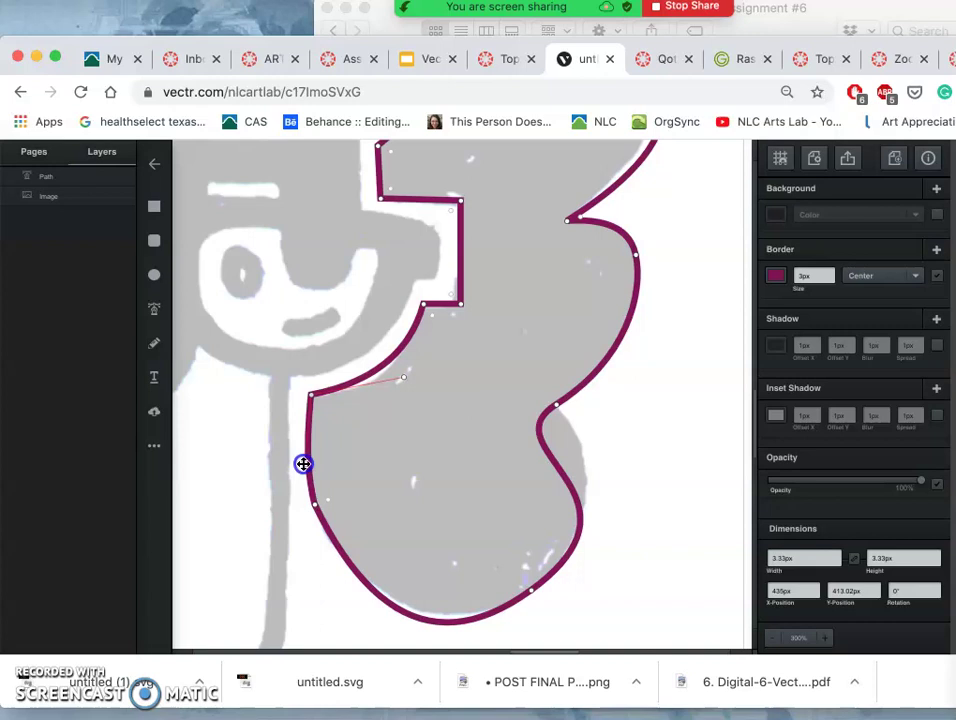
pyautogui.moveTo(303, 464); pyautogui.dragTo(304, 462)
pyautogui.moveTo(402, 377); pyautogui.dragTo(401, 389)
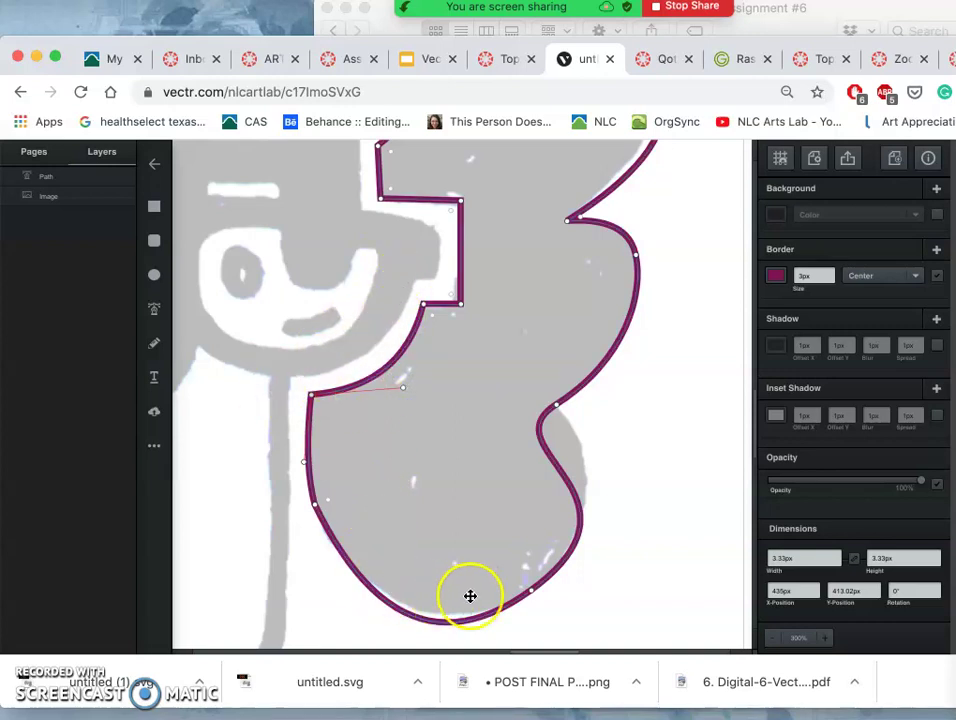
# Raise the lower lobe's bottom curve to the sketch and move its node on the stem side to about X 441, Y 473.35 px.
pyautogui.click(532, 593)
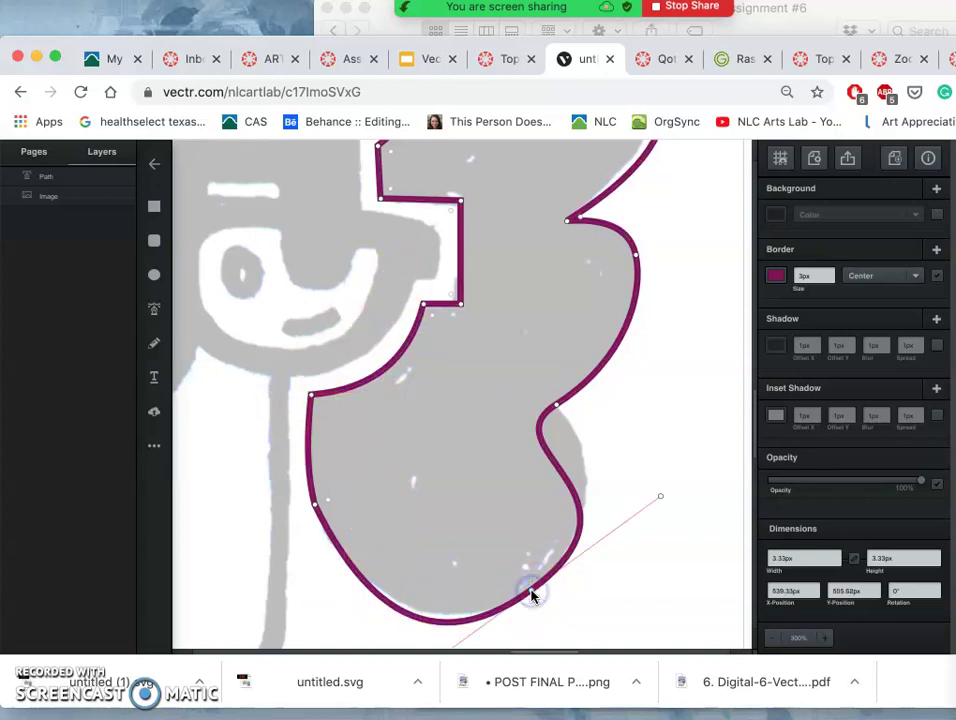
pyautogui.scroll(-5, 525, 604)
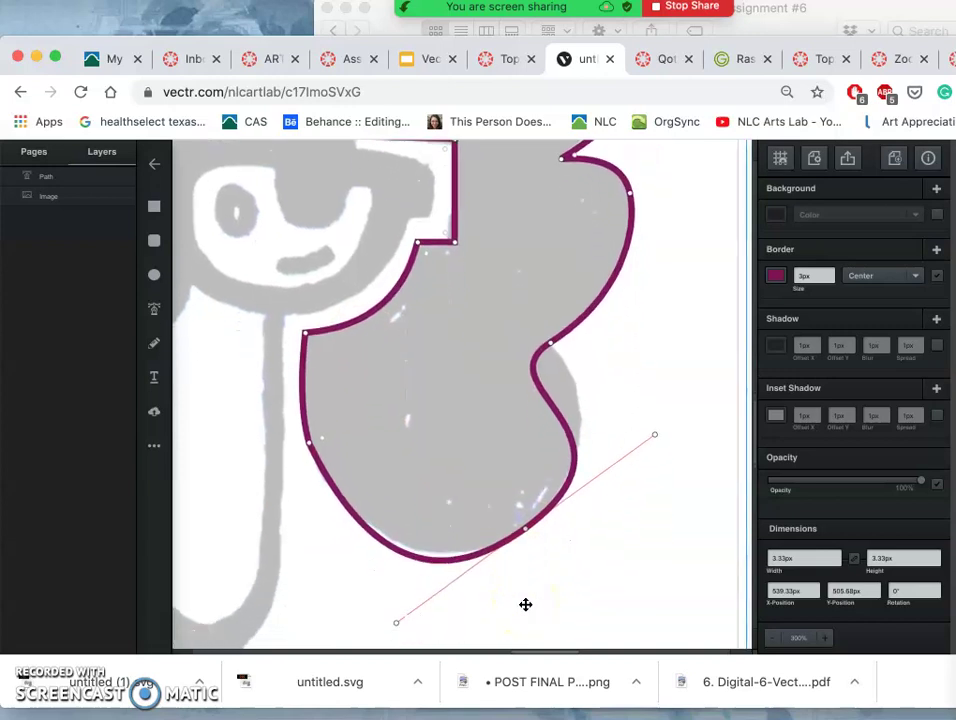
pyautogui.moveTo(397, 621); pyautogui.dragTo(381, 589)
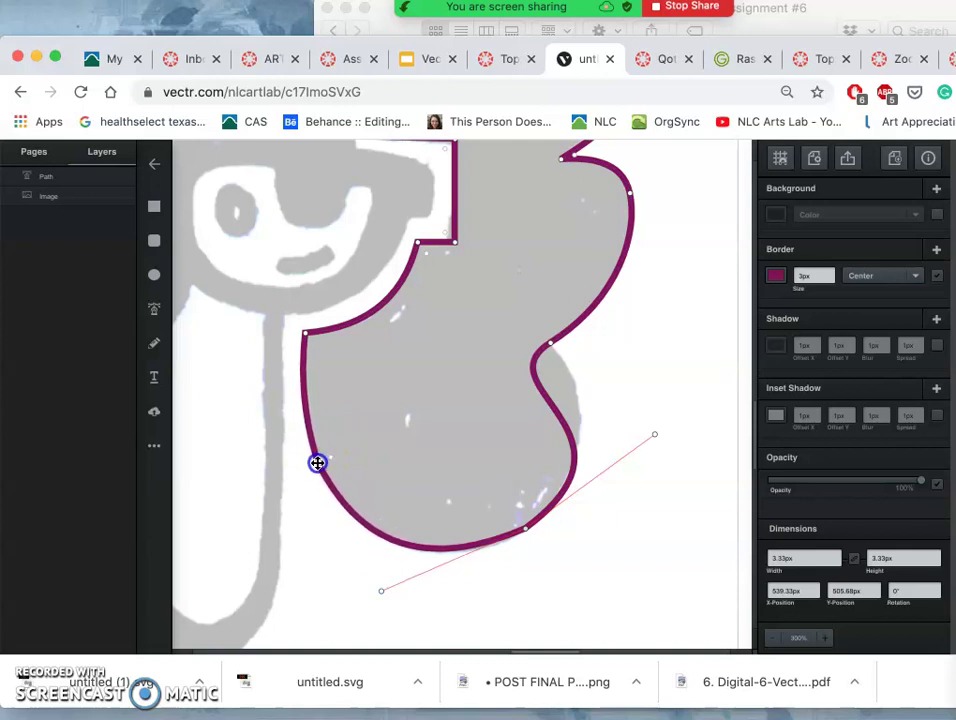
pyautogui.click(317, 462)
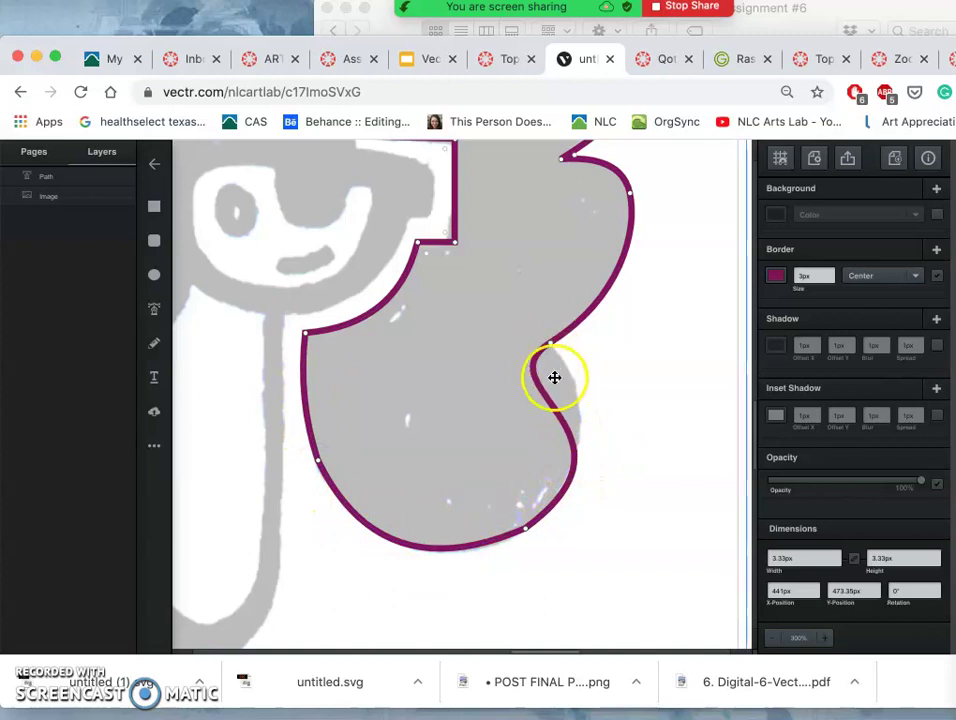
# Make a sharp crease between the middle and lower lobes and bend the lower lobe's outer edge to follow the sketch.
pyautogui.click(549, 343)
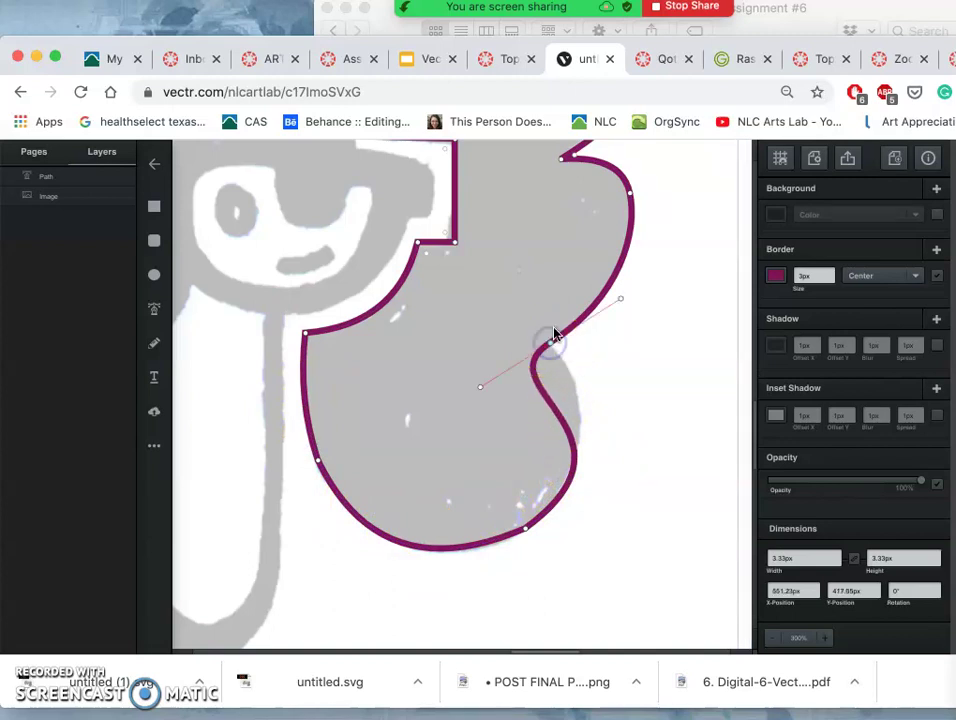
pyautogui.click(526, 527)
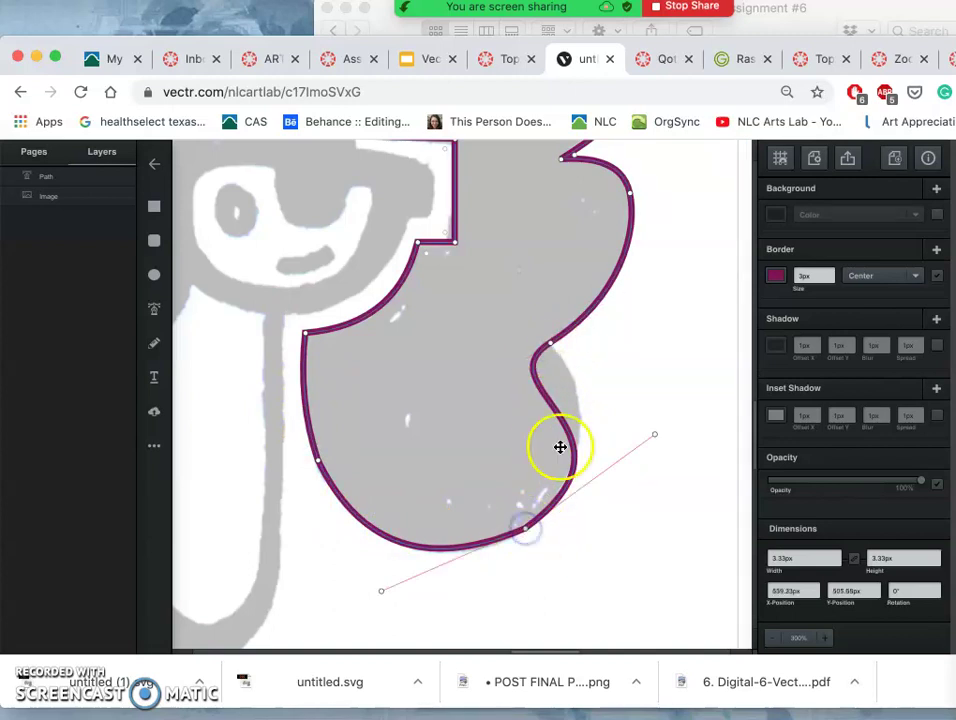
pyautogui.click(549, 344)
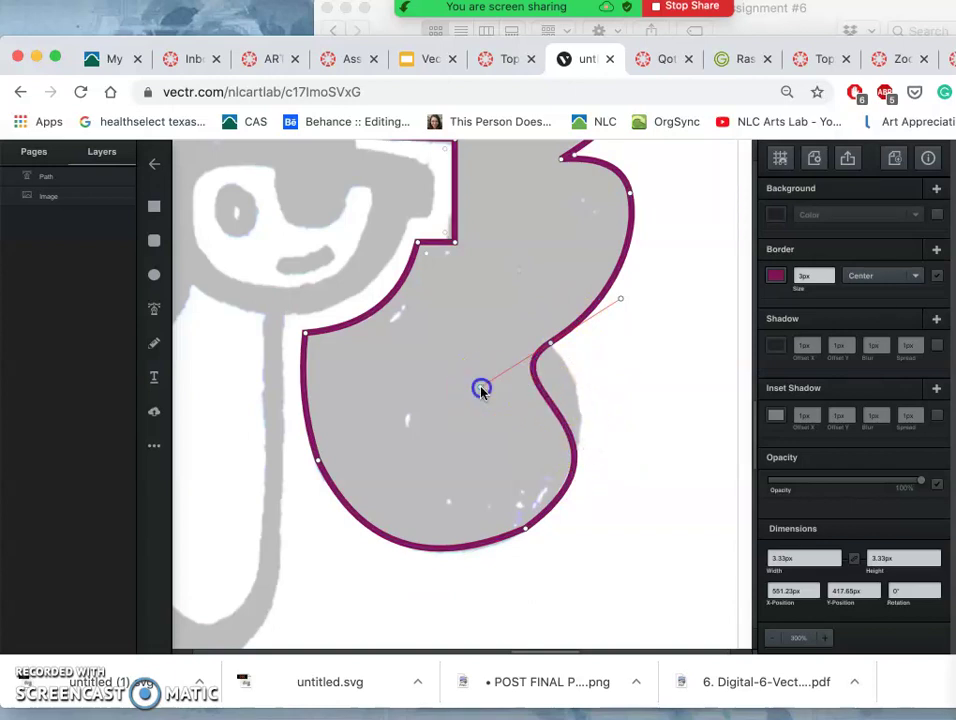
pyautogui.moveTo(481, 390); pyautogui.dragTo(577, 369)
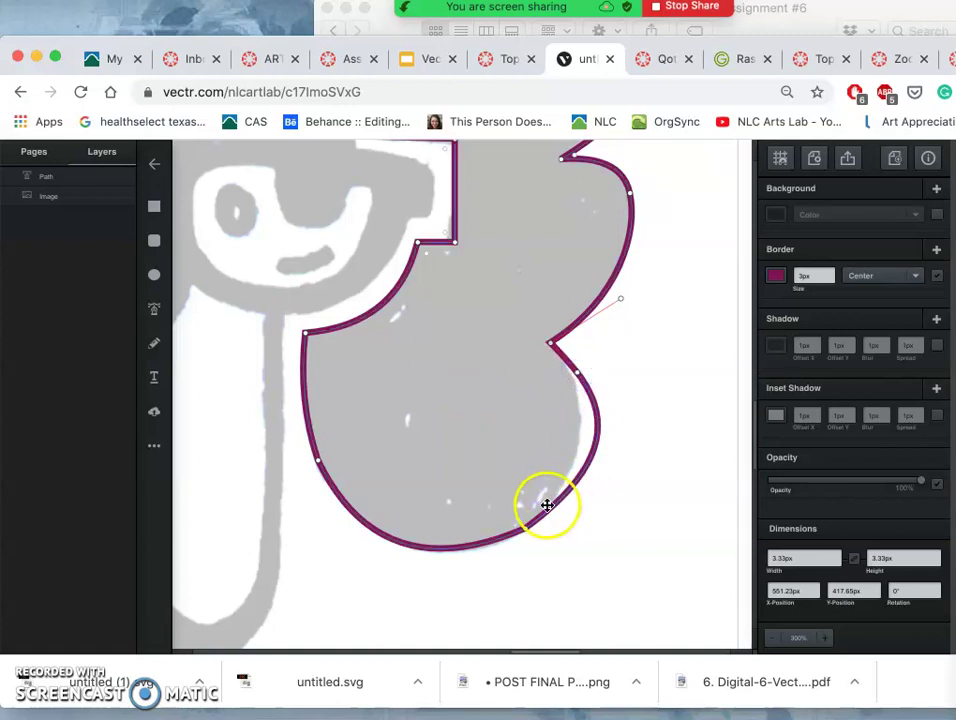
pyautogui.click(525, 531)
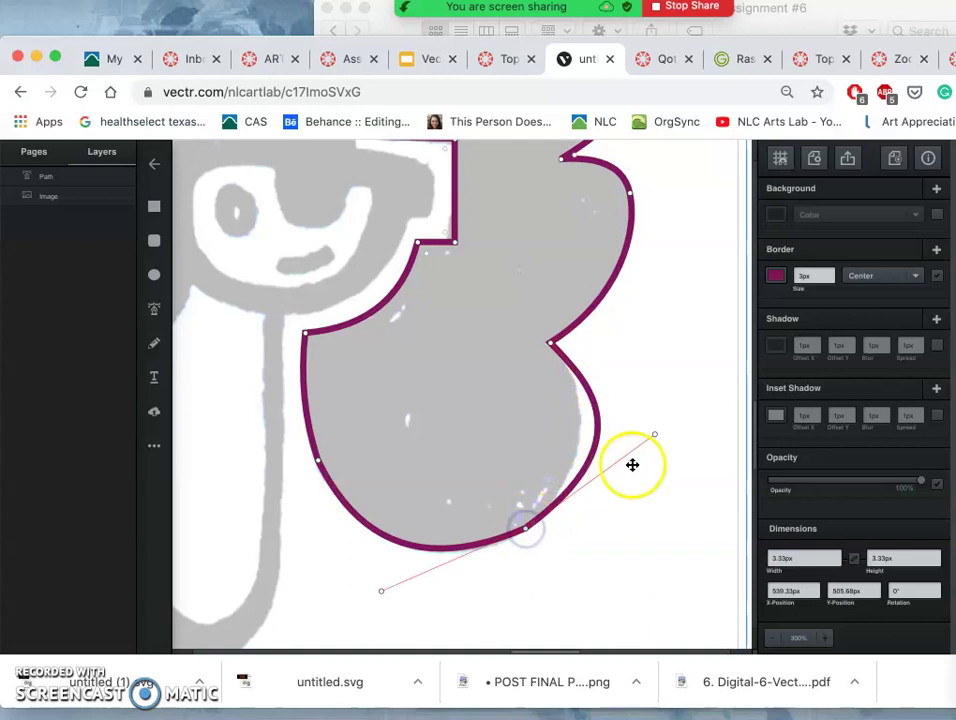
pyautogui.moveTo(656, 437); pyautogui.dragTo(623, 456)
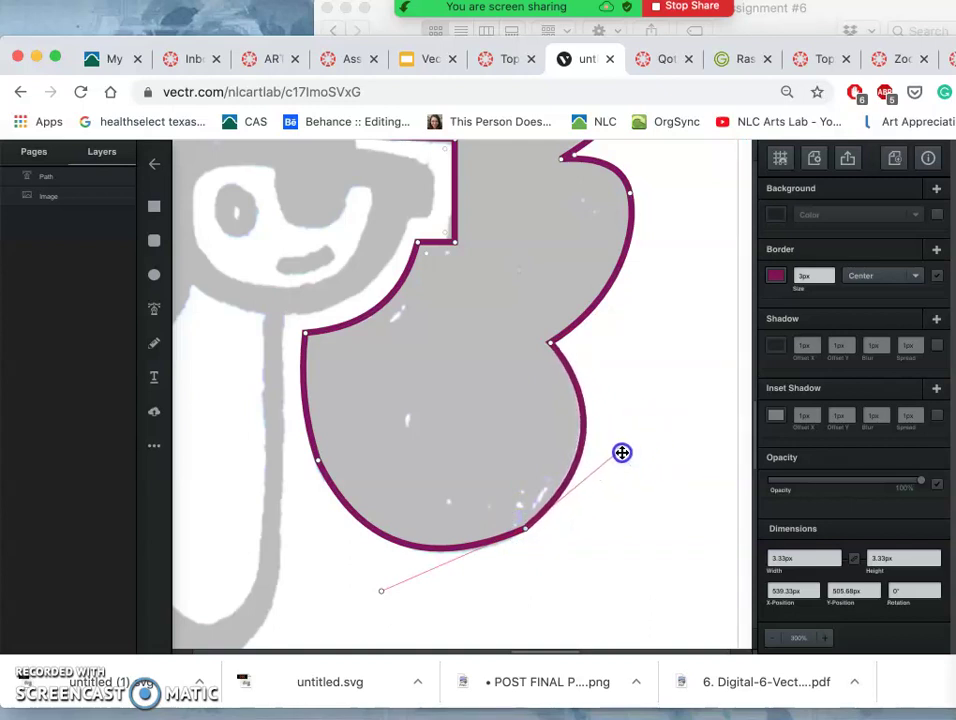
pyautogui.click(595, 427)
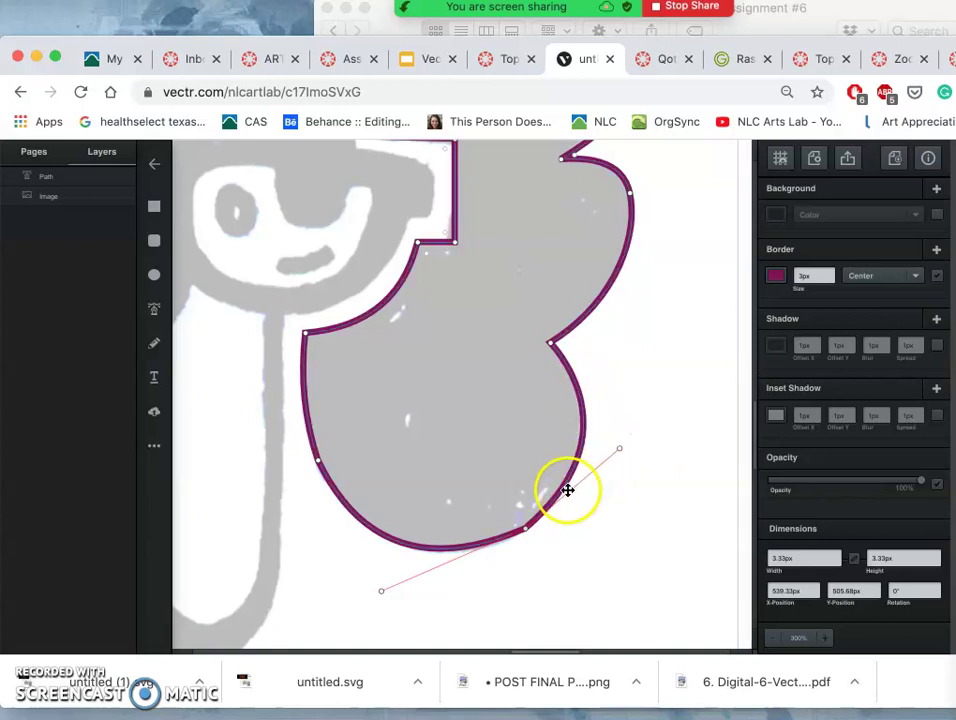
# Move the lower lobe's bottom node to about X 538.33, Y 507.35 px and adjust its handle to tighten the outer curve.
pyautogui.moveTo(523, 528); pyautogui.dragTo(516, 549)
pyautogui.click(528, 531)
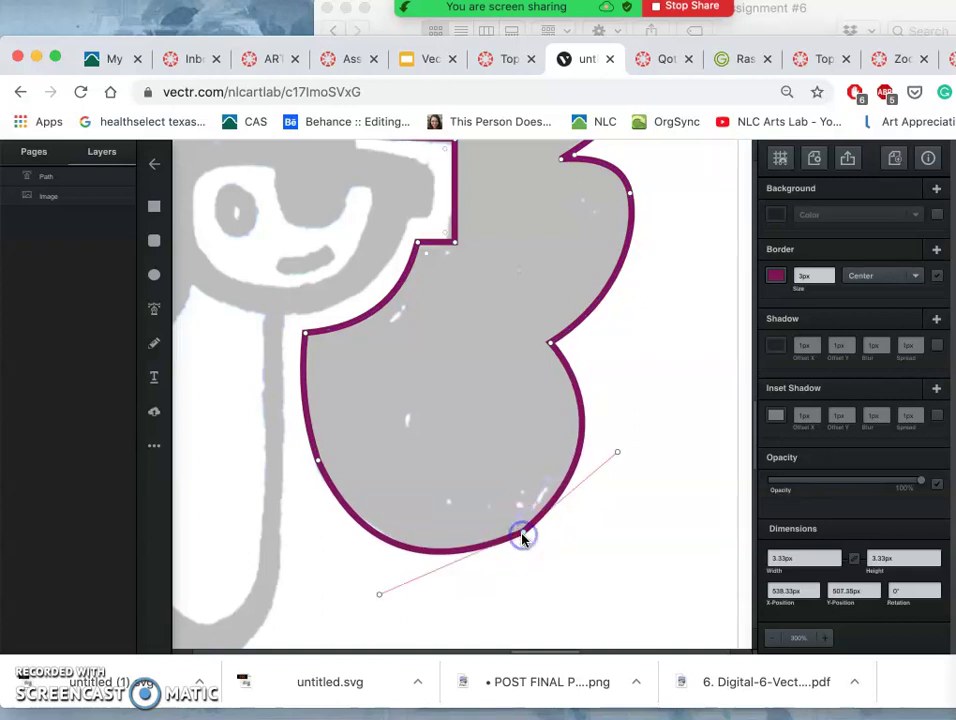
pyautogui.click(615, 462)
pyautogui.moveTo(618, 456)
pyautogui.mouseDown()
pyautogui.moveTo(645, 427)
pyautogui.moveTo(620, 450)
pyautogui.mouseUp()
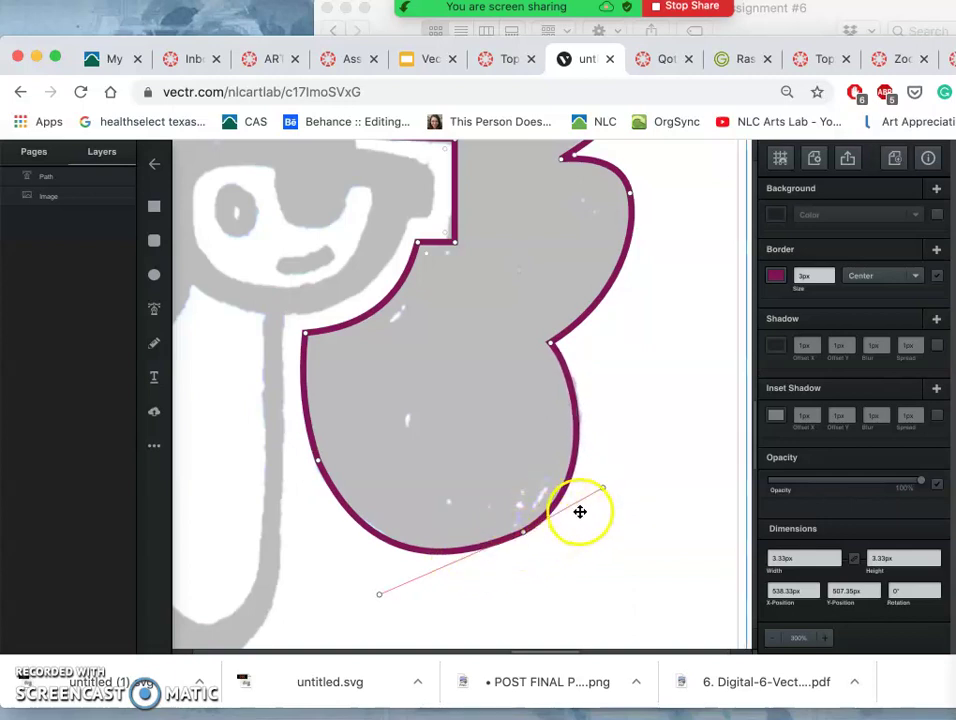
pyautogui.moveTo(521, 532); pyautogui.dragTo(524, 532)
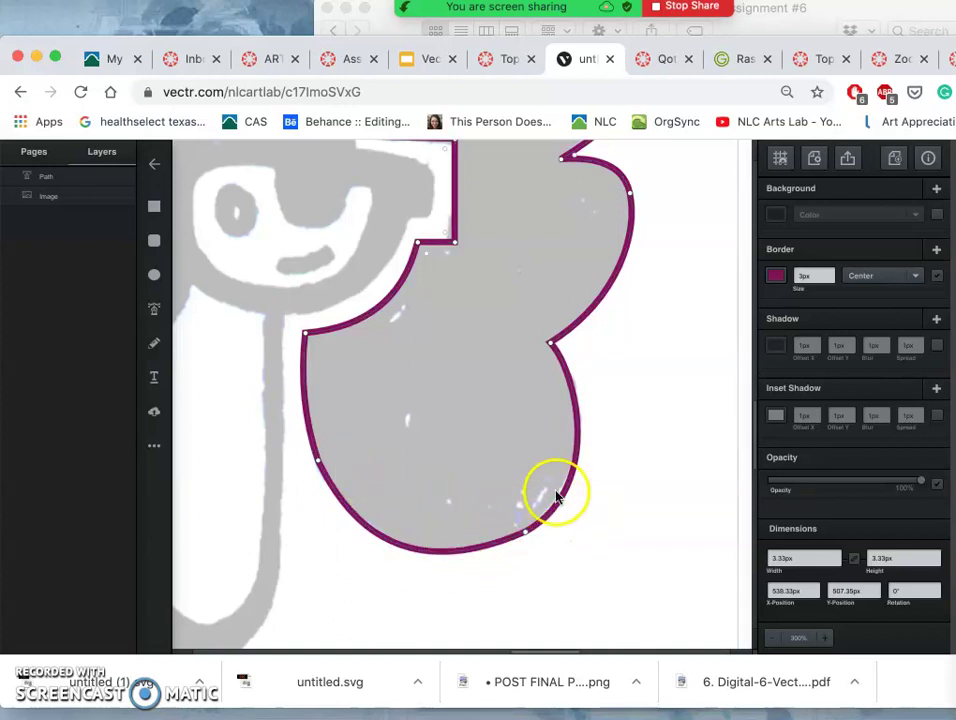
pyautogui.moveTo(524, 532); pyautogui.dragTo(588, 501)
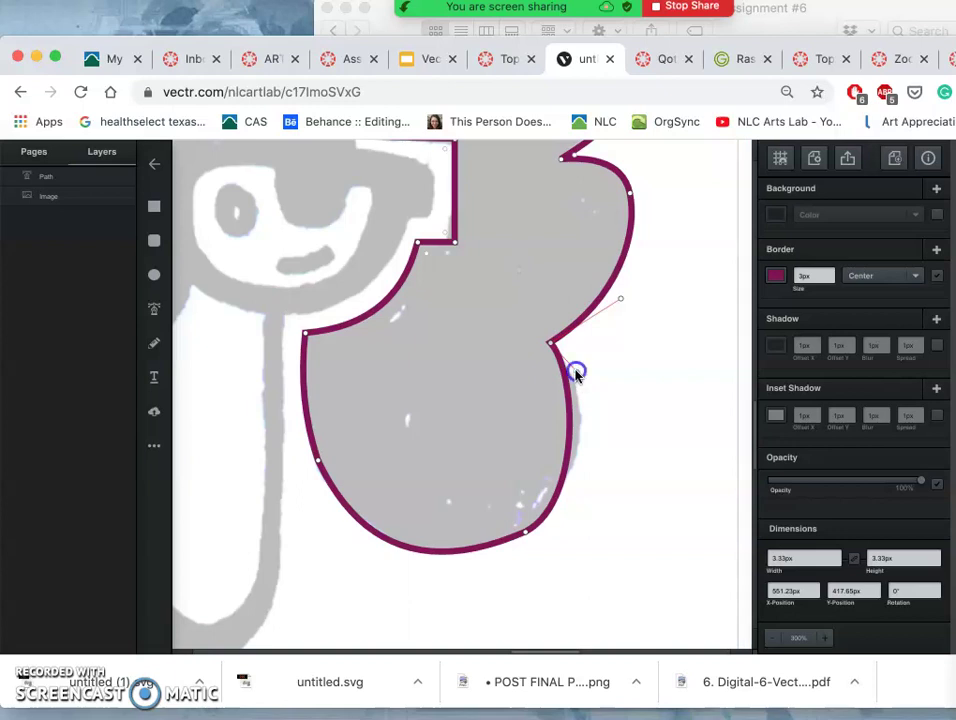
# Lengthen the crease's outward handle, move the bottom node to about X 535.67, Y 508.35 px, and refit the bottom curve.
pyautogui.moveTo(583, 381); pyautogui.dragTo(597, 389)
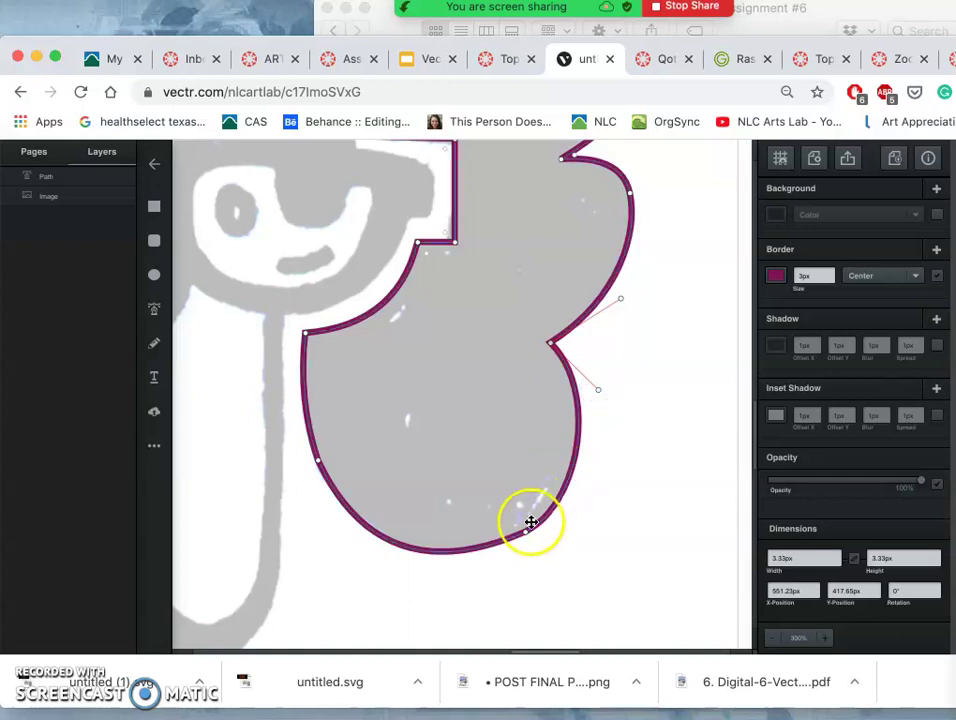
pyautogui.moveTo(526, 533); pyautogui.dragTo(517, 534)
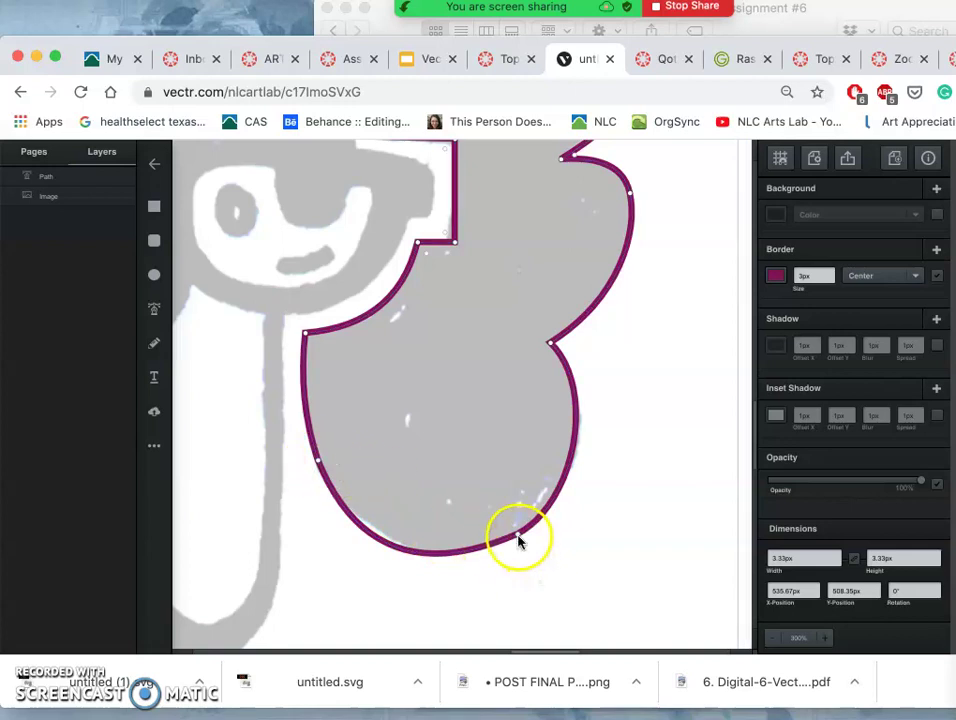
pyautogui.click(516, 536)
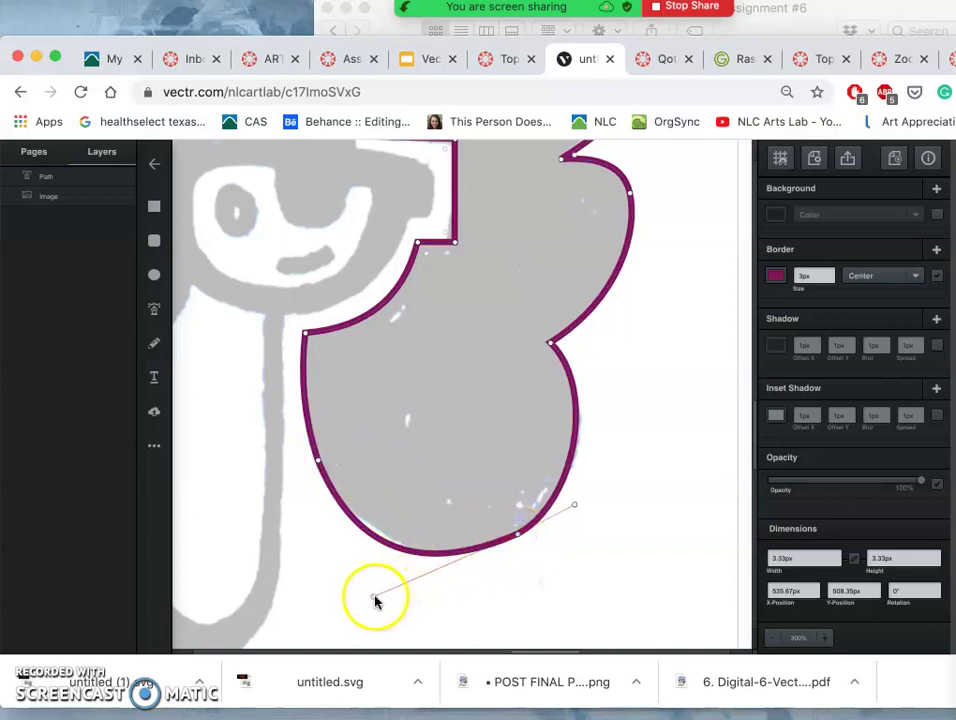
pyautogui.moveTo(373, 598); pyautogui.dragTo(381, 591)
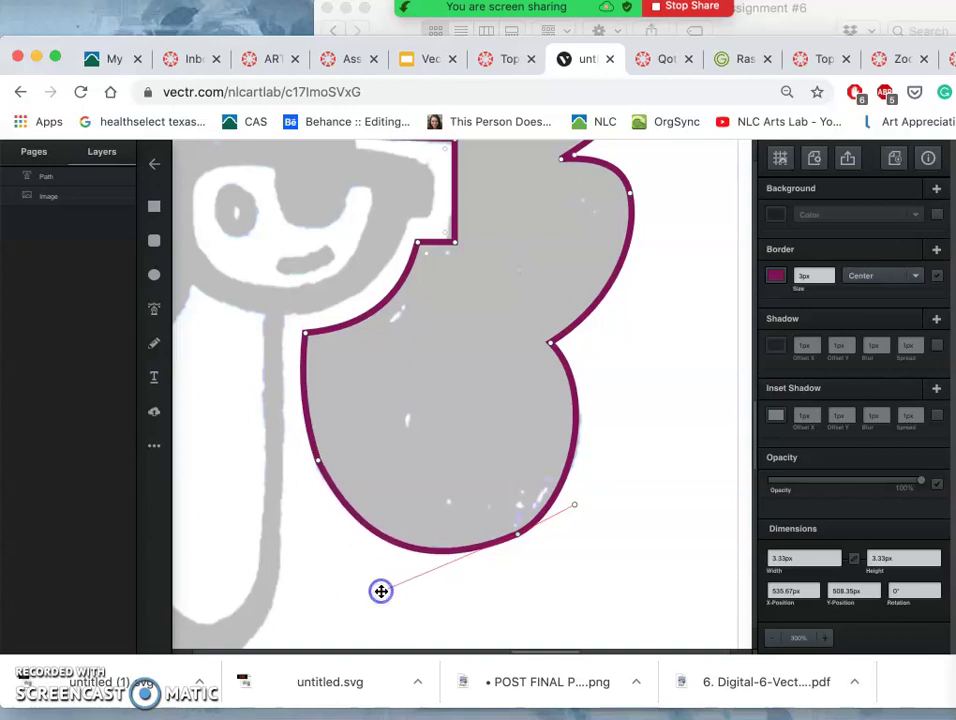
pyautogui.click(523, 576)
# Adjust the notch's corner nodes to level its upper edge and pull the upper lobe's outer curve inward to match the sketch.
pyautogui.scroll(2, 651, 514)
pyautogui.scroll(5, 651, 514)
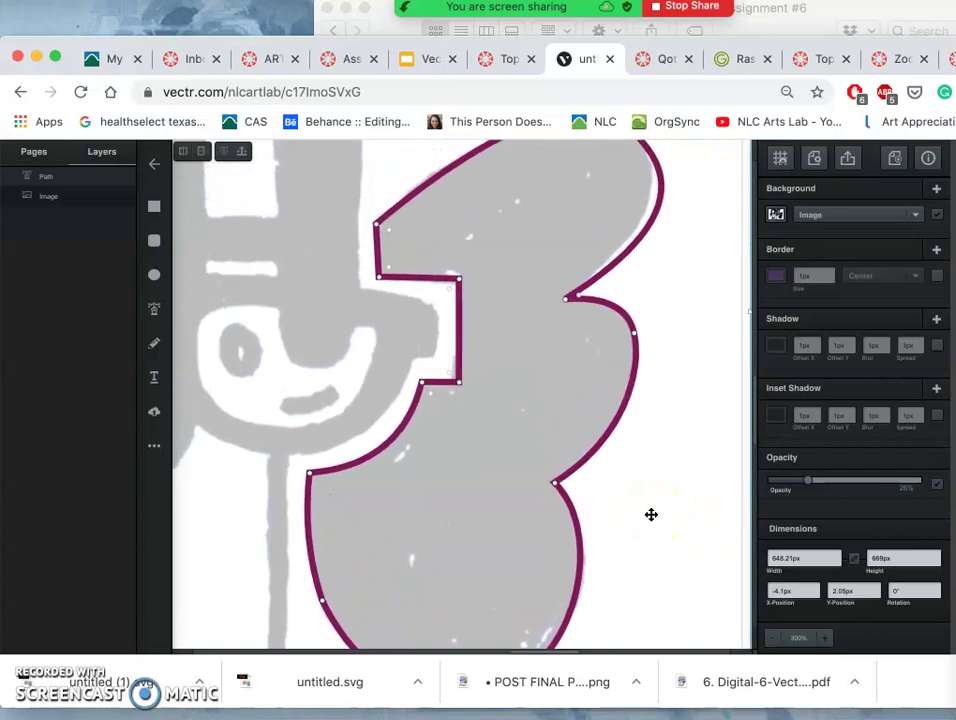
pyautogui.scroll(1, 651, 514)
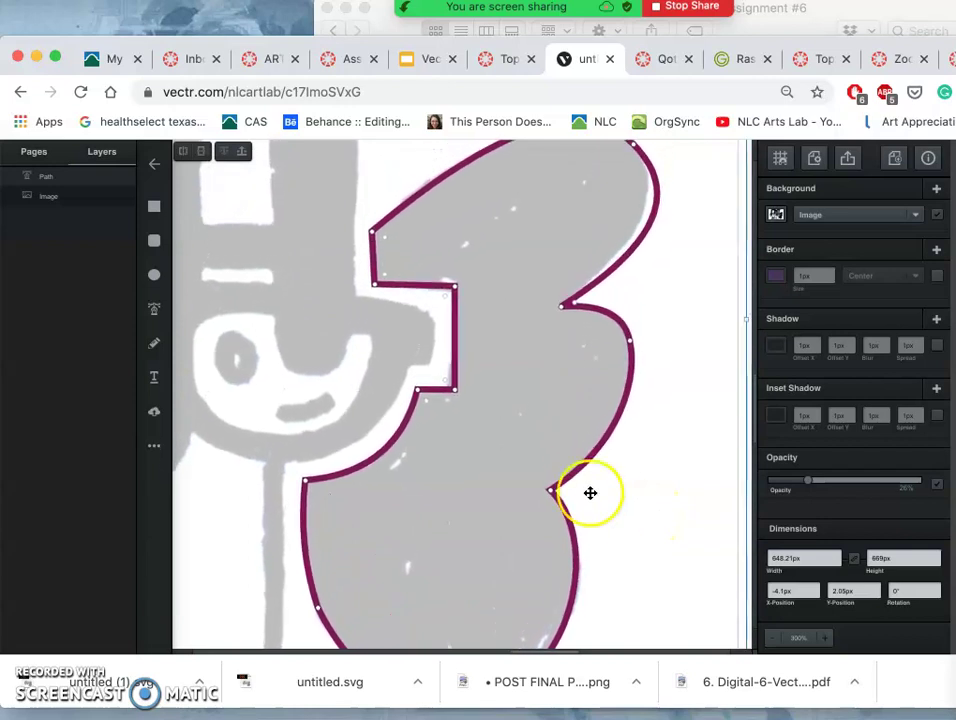
pyautogui.click(455, 388)
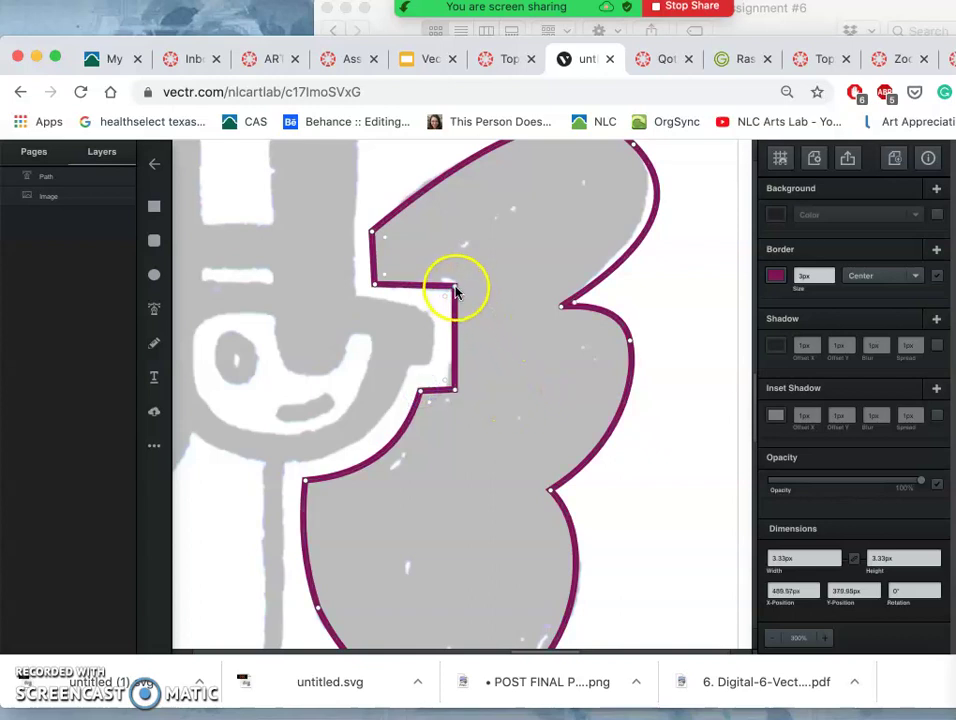
pyautogui.moveTo(455, 290); pyautogui.dragTo(455, 284)
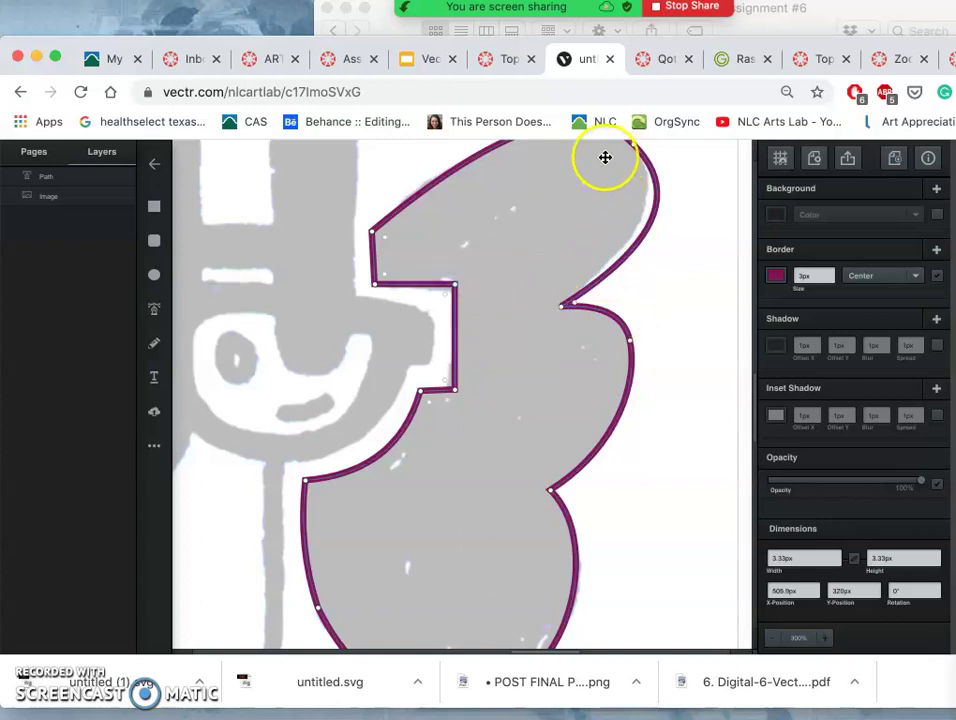
pyautogui.scroll(2, 684, 347)
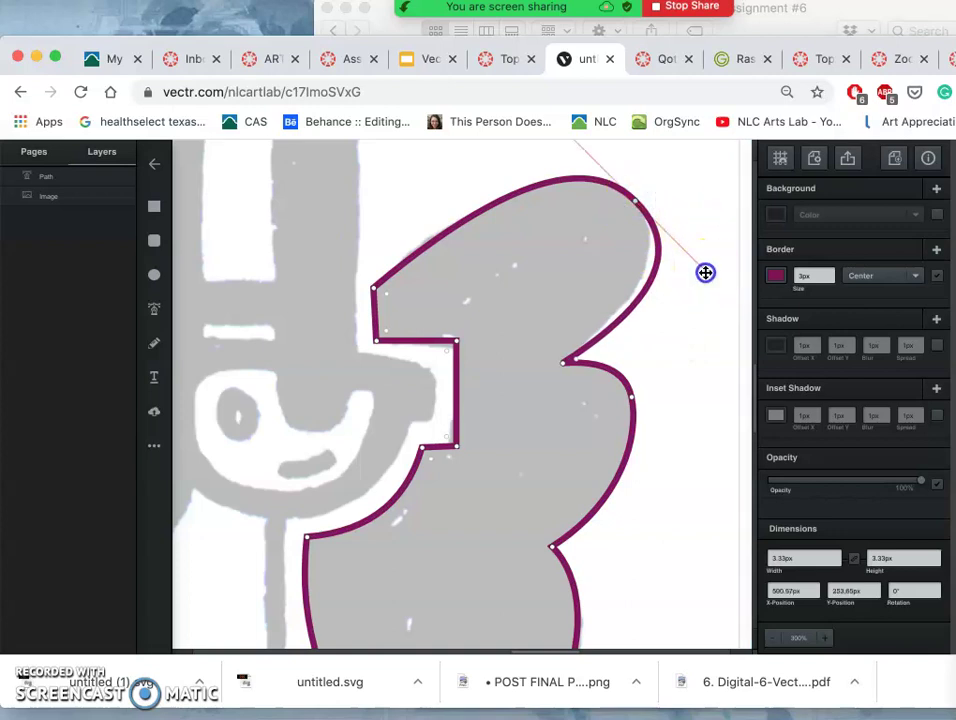
pyautogui.moveTo(705, 272); pyautogui.dragTo(691, 259)
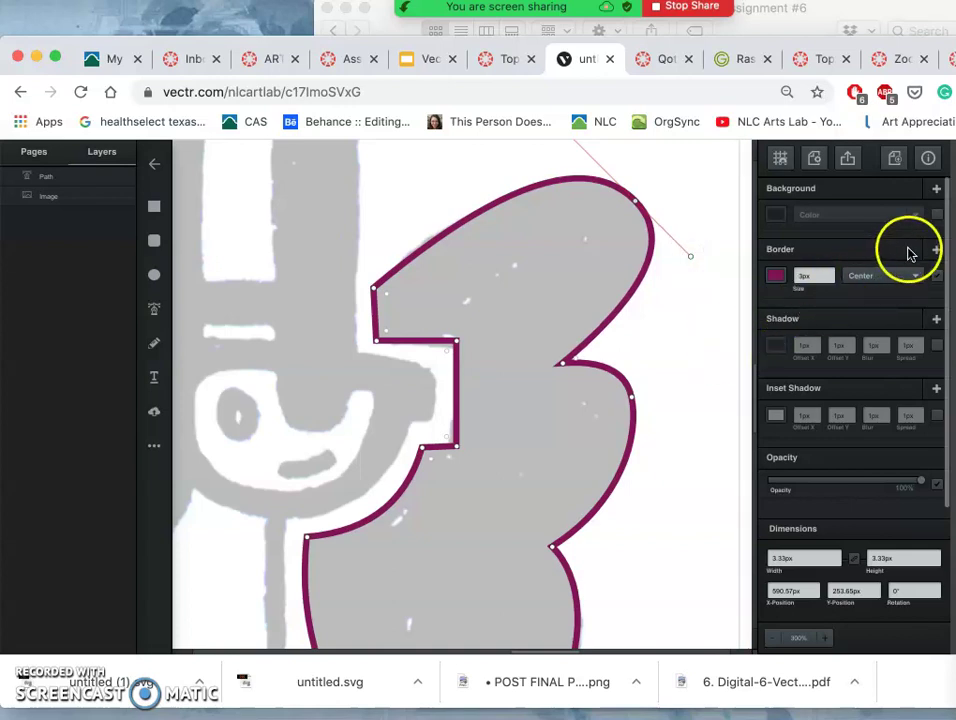
# Turn the path's dark background fill back on and turn off its border.
pyautogui.click(936, 218)
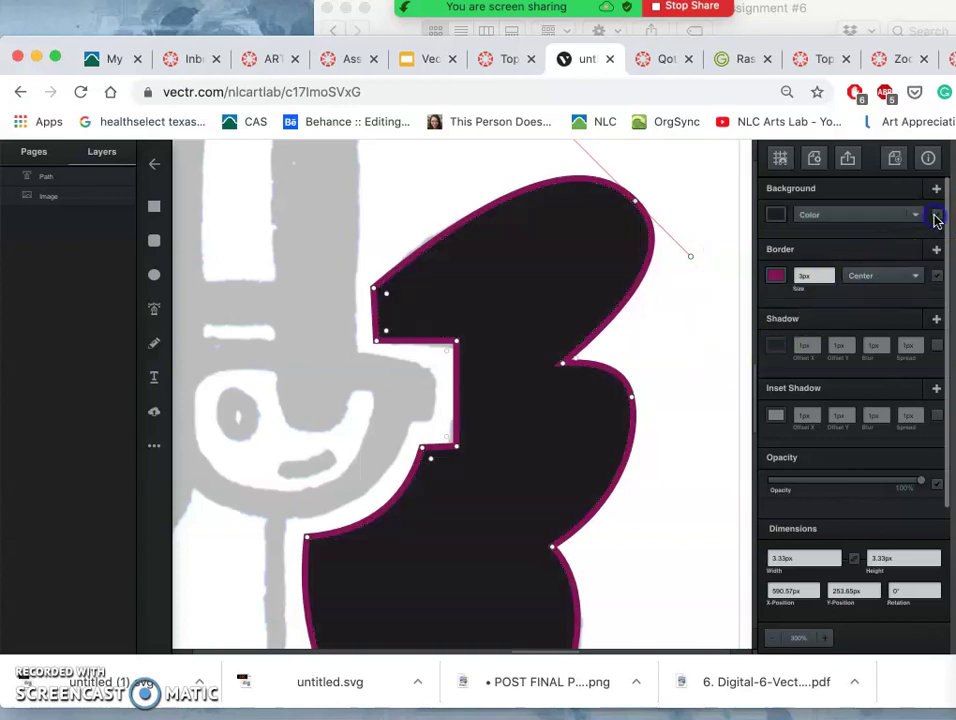
pyautogui.click(938, 275)
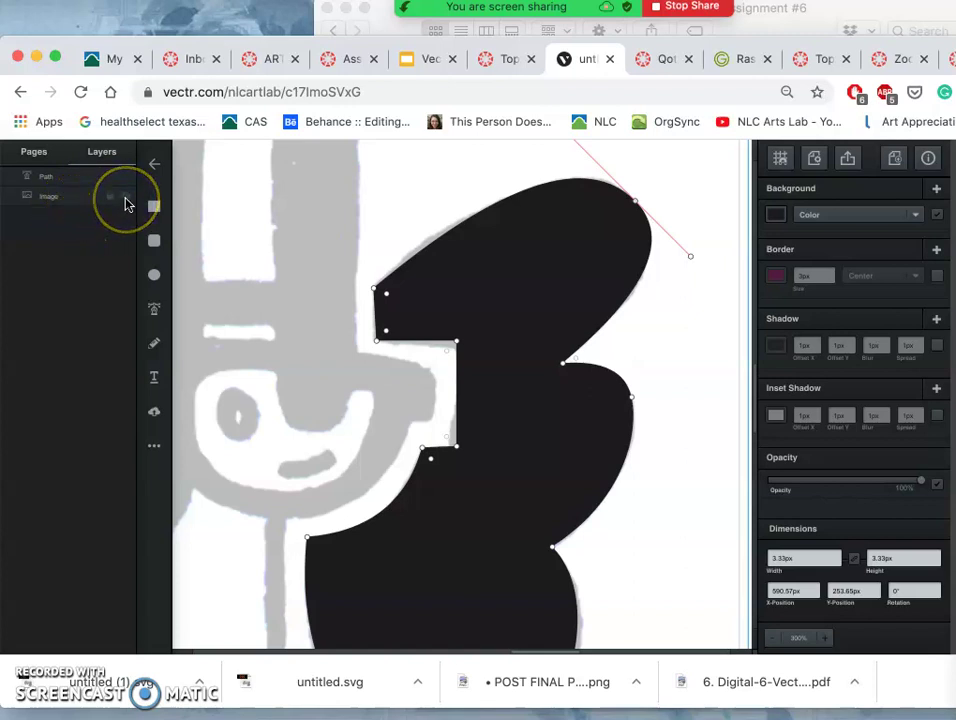
# Hide the sketch image layer so only the filled three-lobed shape shows on the whole page.
pyautogui.click(126, 203)
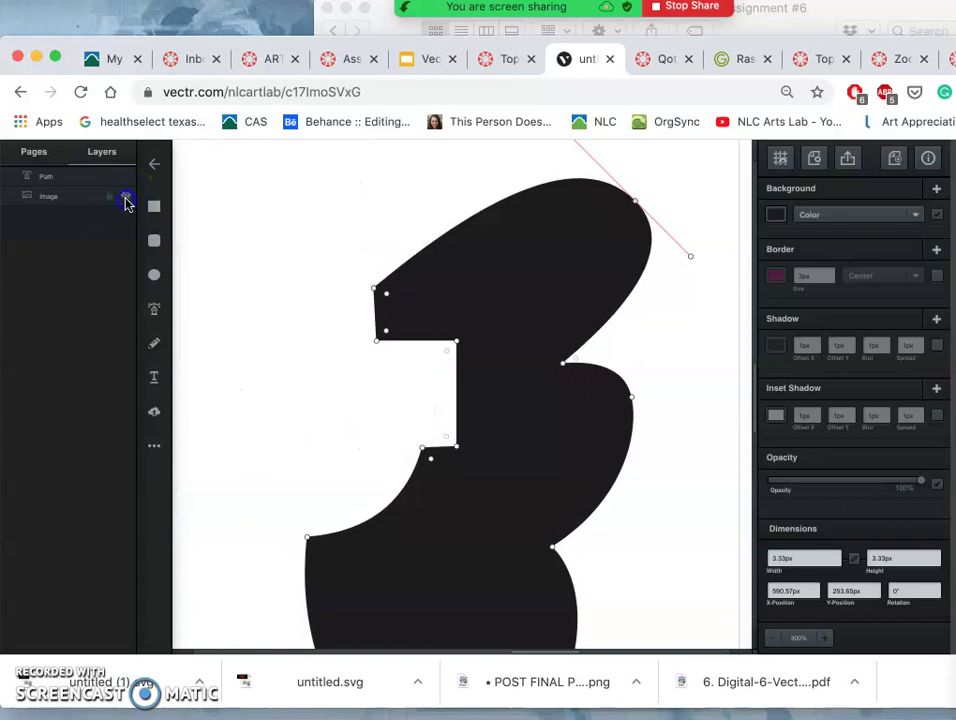
pyautogui.click(126, 203)
pyautogui.press('super+minus')
pyautogui.press('super+minus')
pyautogui.press('super+minus')
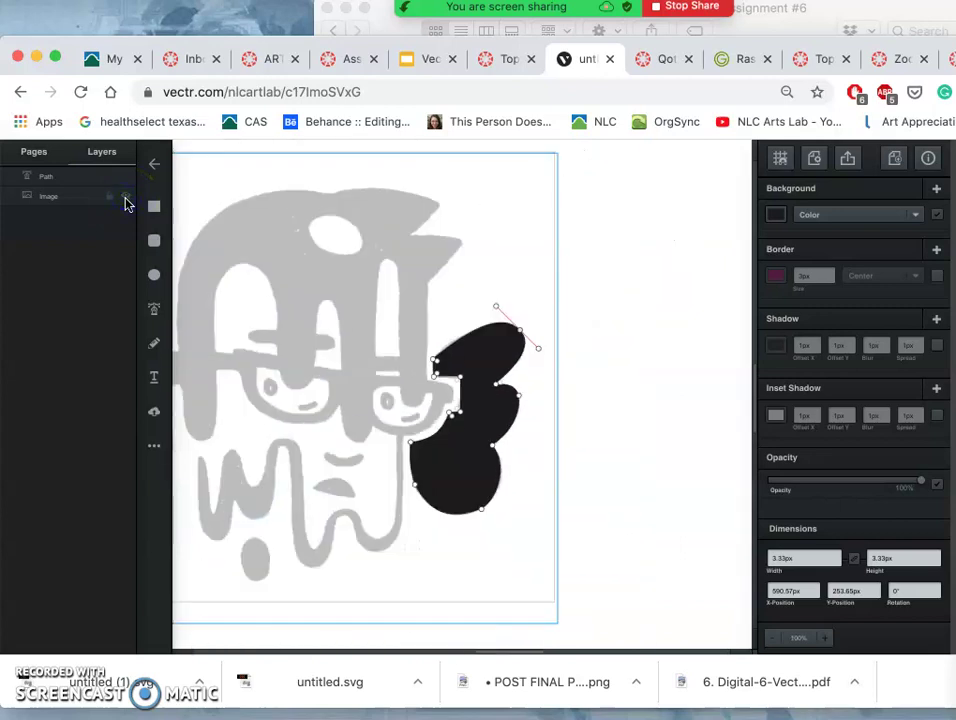
pyautogui.click(126, 203)
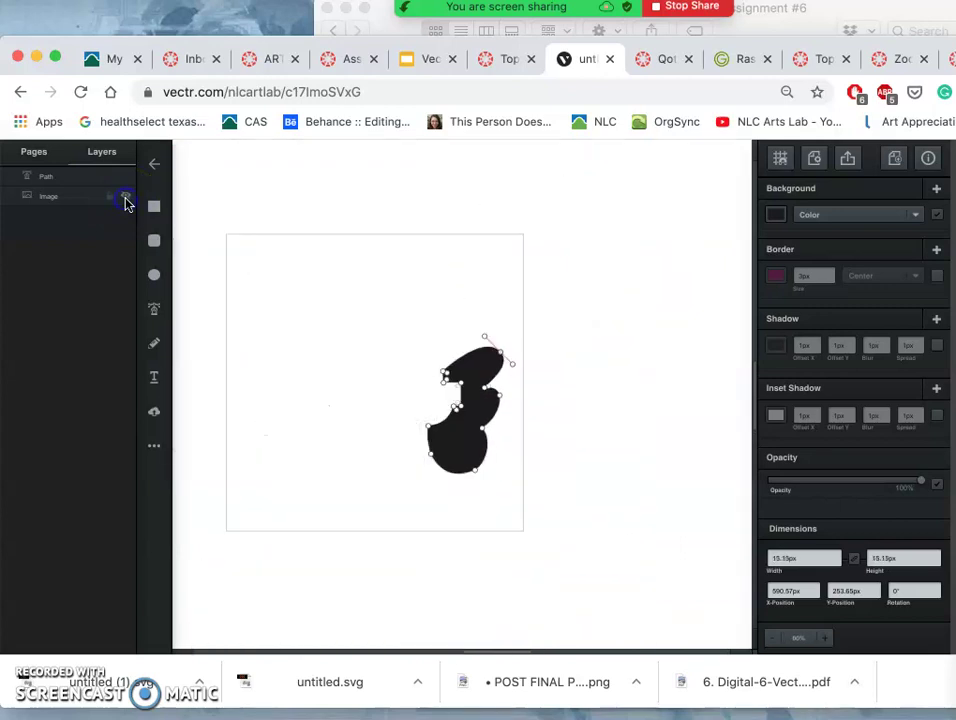
# Move the lower lobe's bottom node to about X 531.67, Y 511.1 px and adjust both its handles to round the curve.
pyautogui.click(62, 199)
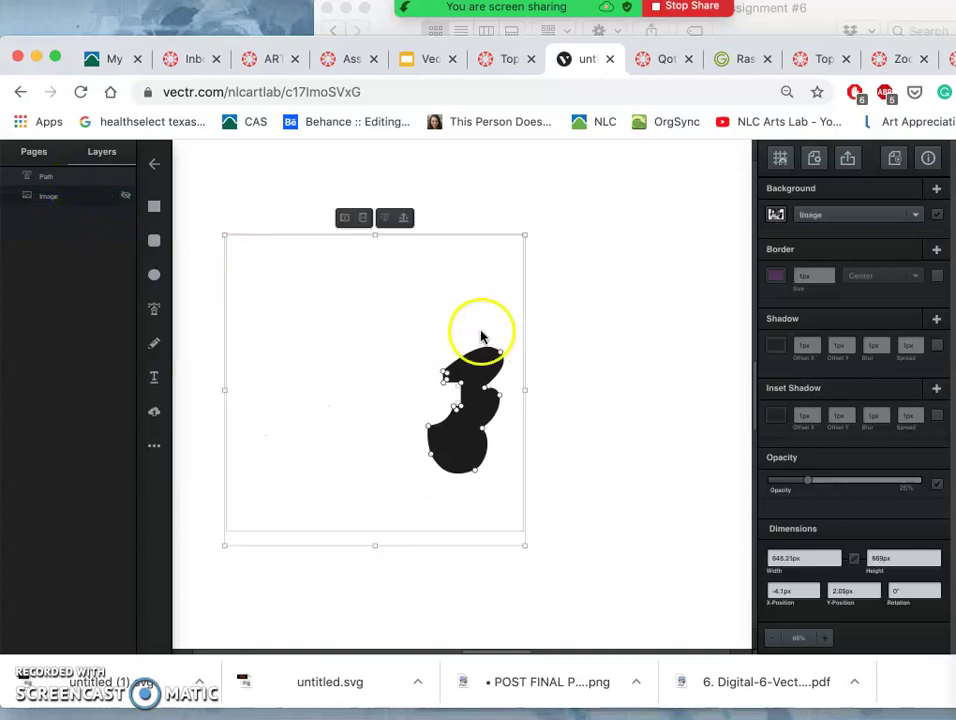
pyautogui.click(597, 352)
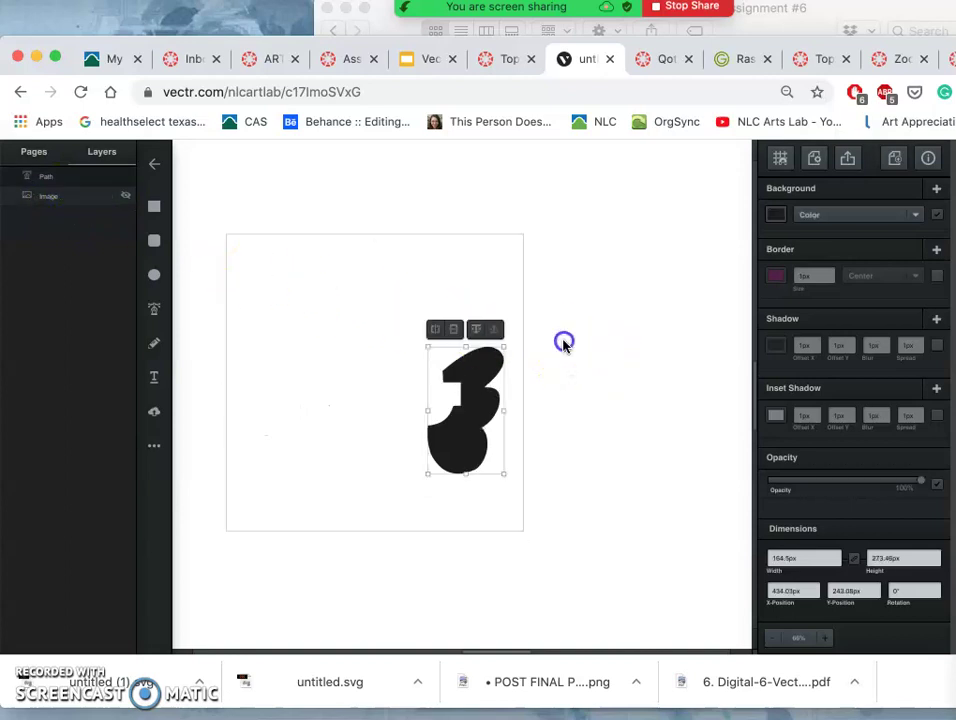
pyautogui.click(563, 341)
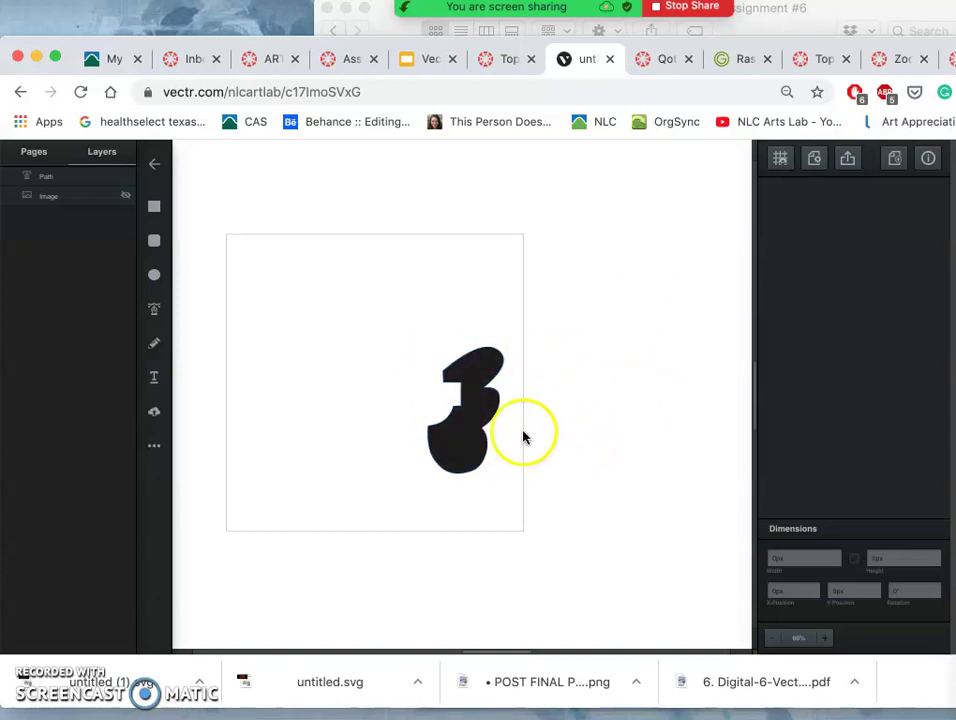
pyautogui.scroll(5, 525, 433)
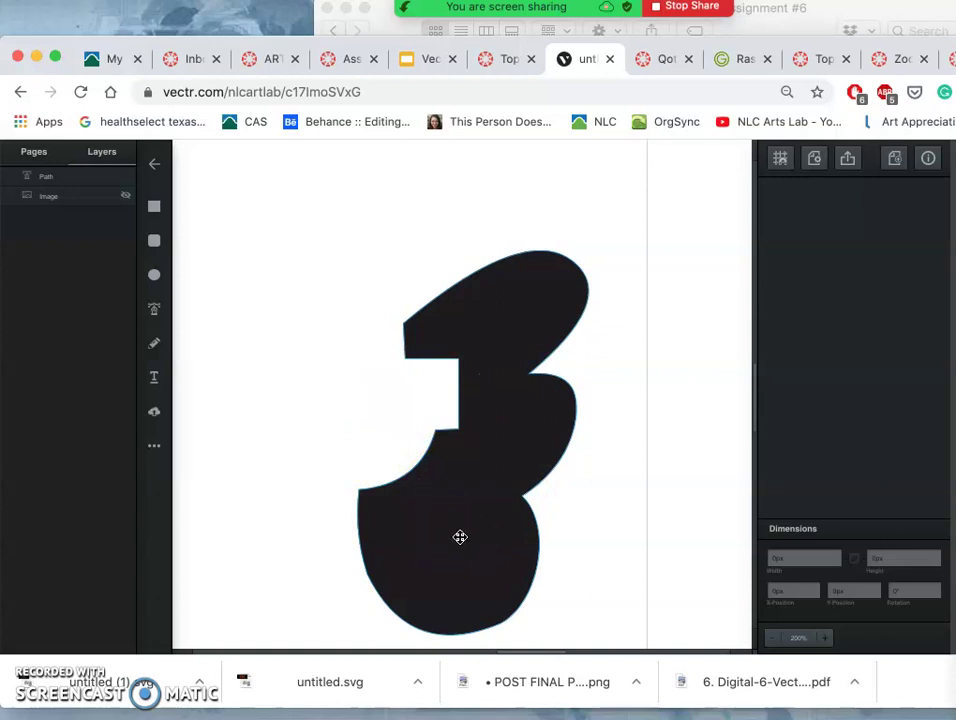
pyautogui.scroll(10, 460, 537)
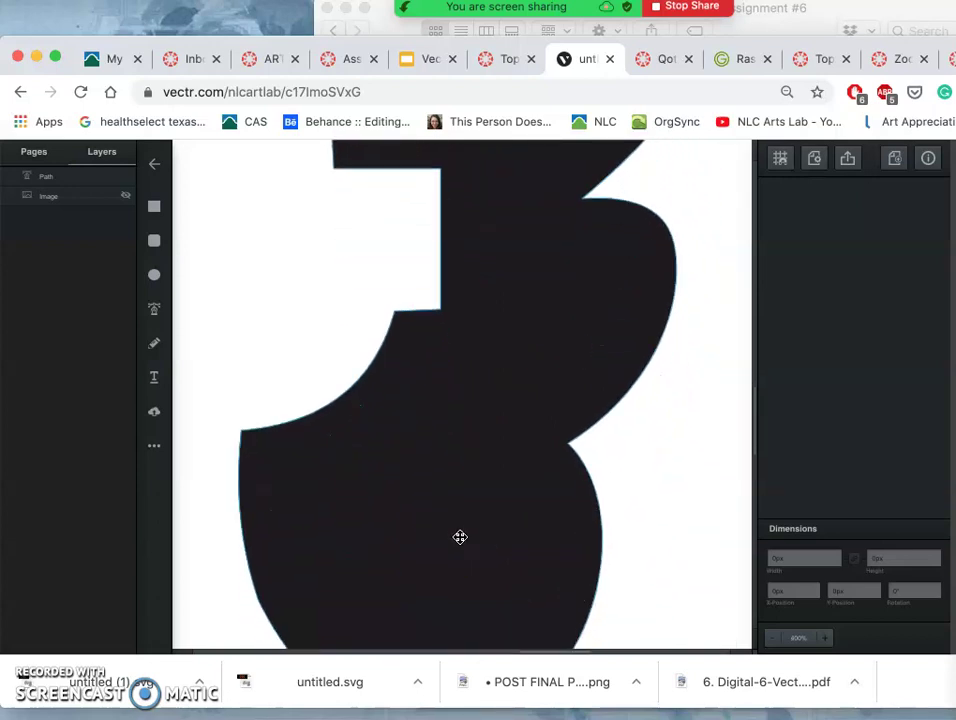
pyautogui.scroll(-2, 460, 537)
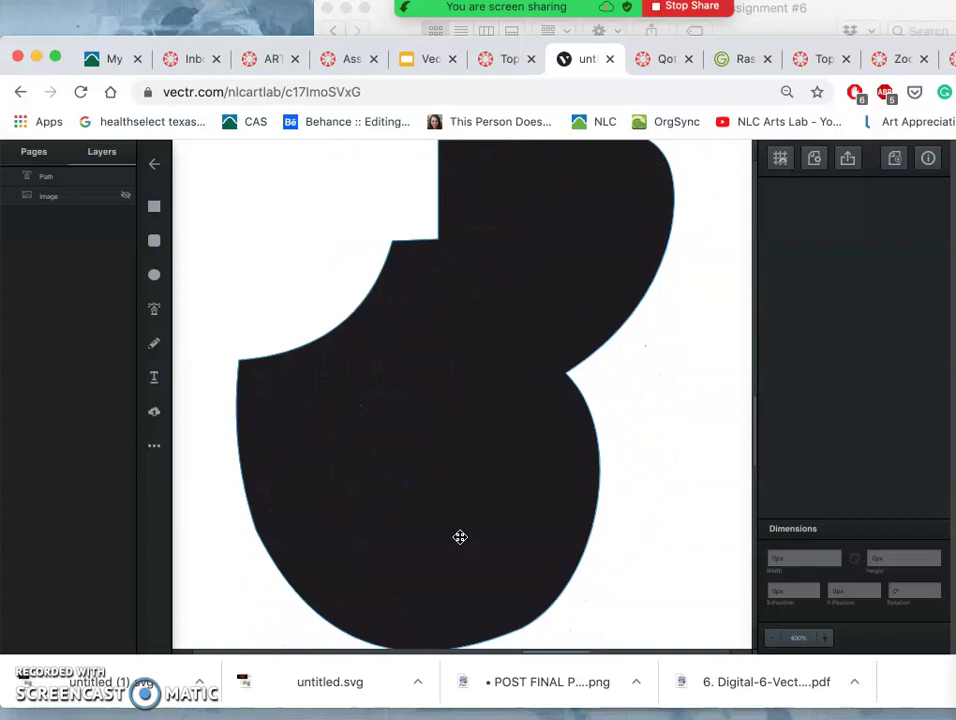
pyautogui.moveTo(513, 590); pyautogui.dragTo(501, 542)
pyautogui.click(522, 587)
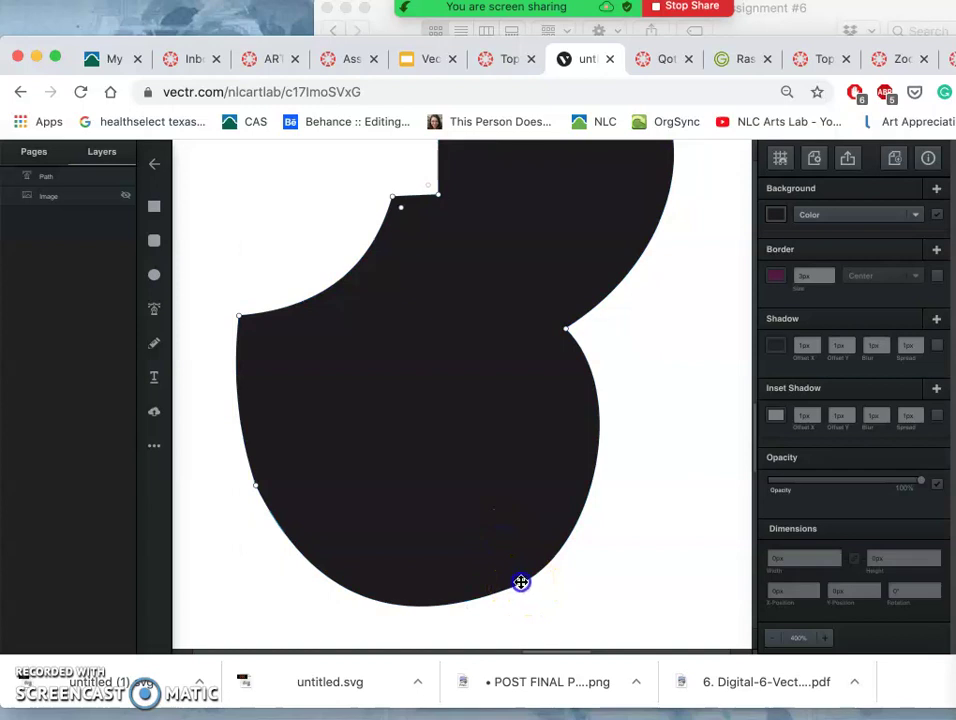
pyautogui.moveTo(520, 583); pyautogui.dragTo(624, 539)
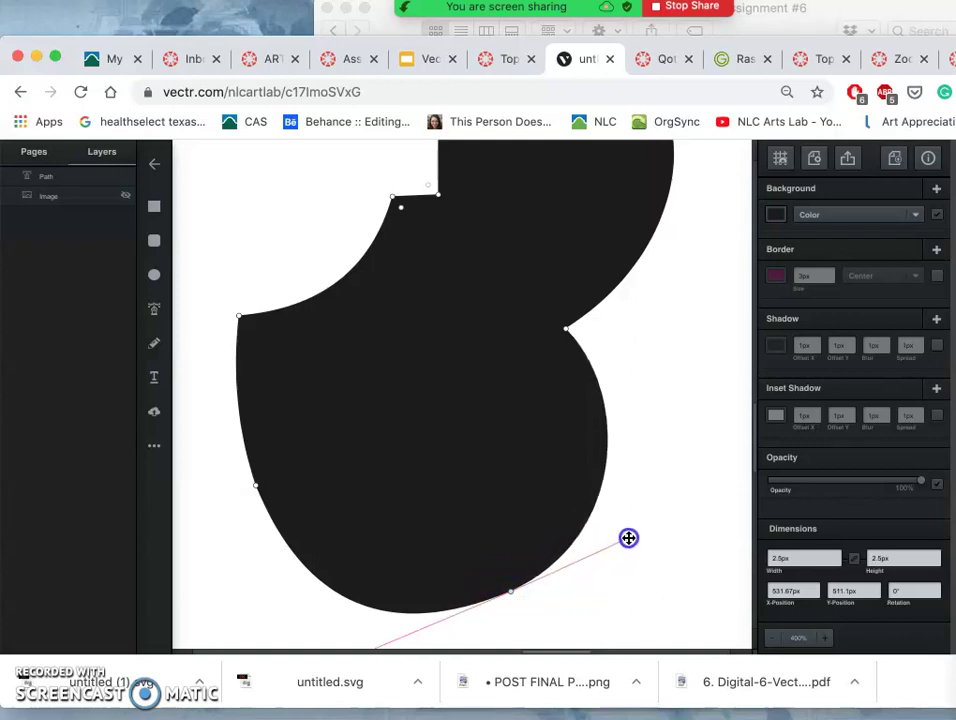
pyautogui.scroll(-2, 527, 591)
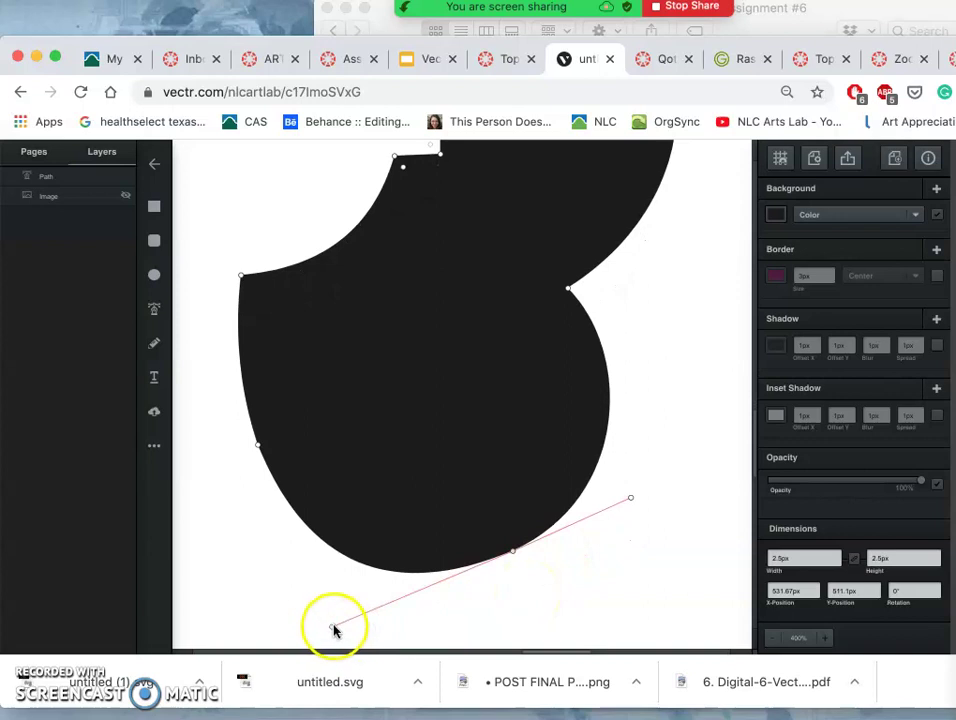
pyautogui.moveTo(332, 626); pyautogui.dragTo(354, 616)
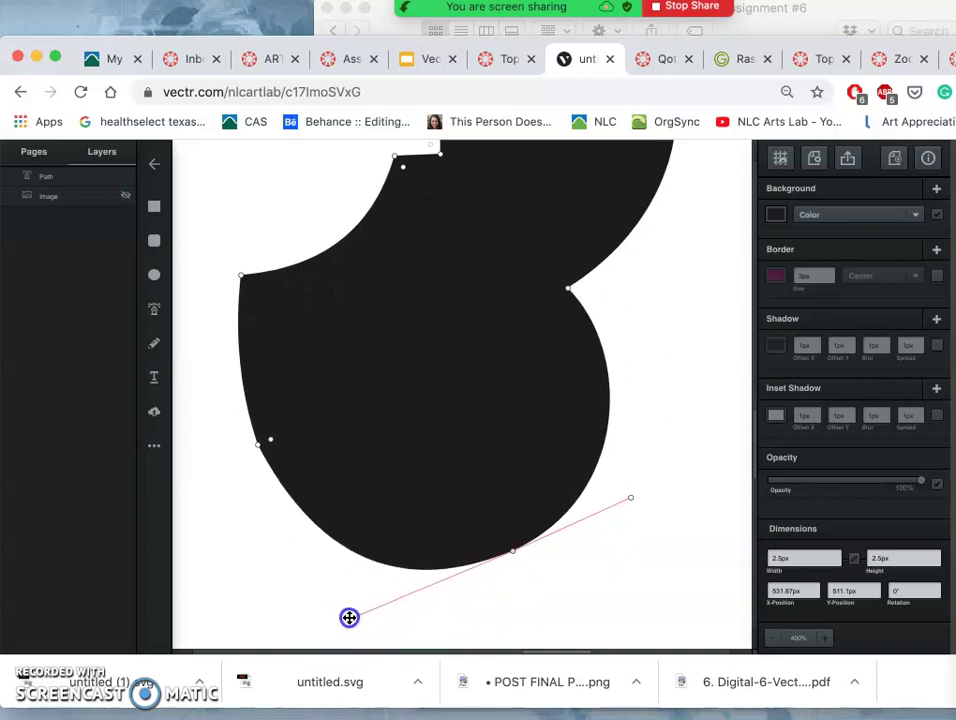
# Nudge the lower lobe's left-side node slightly down and inward, move its bottom node to about X 532.42 px, and refine the outer handle.
pyautogui.click(267, 447)
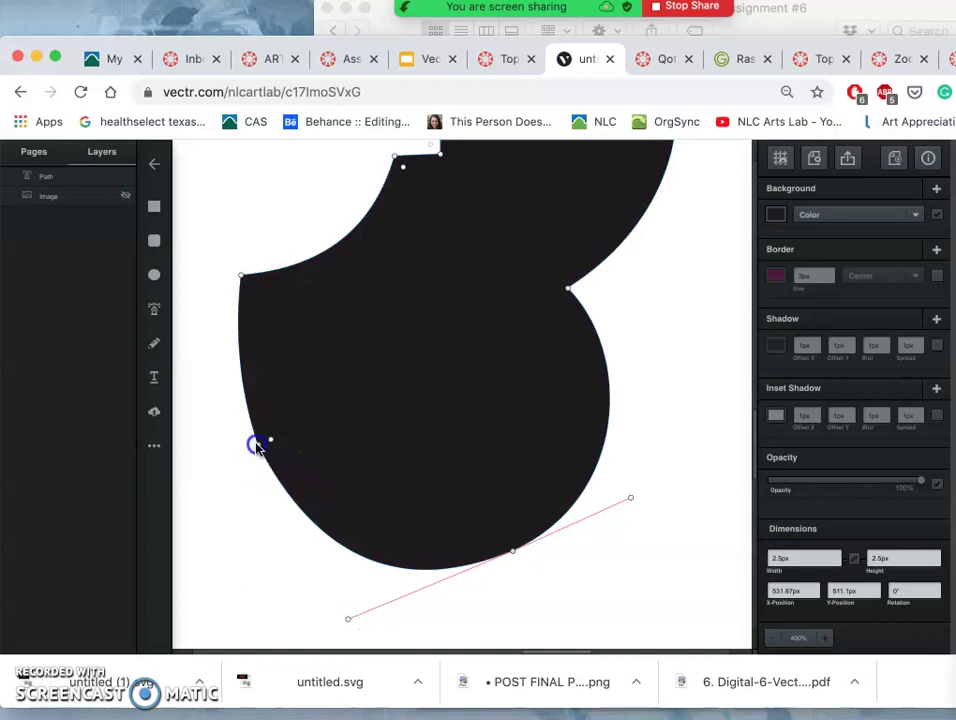
pyautogui.moveTo(257, 447); pyautogui.dragTo(260, 450)
pyautogui.click(261, 451)
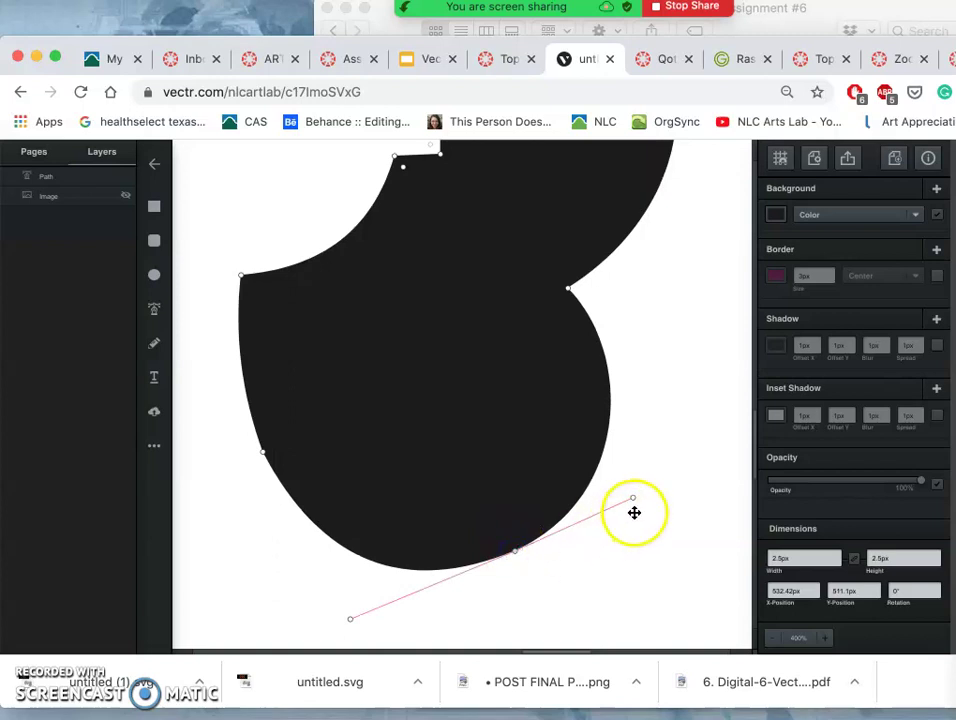
pyautogui.moveTo(633, 498)
pyautogui.mouseDown()
pyautogui.moveTo(621, 503)
pyautogui.moveTo(628, 496)
pyautogui.mouseUp()
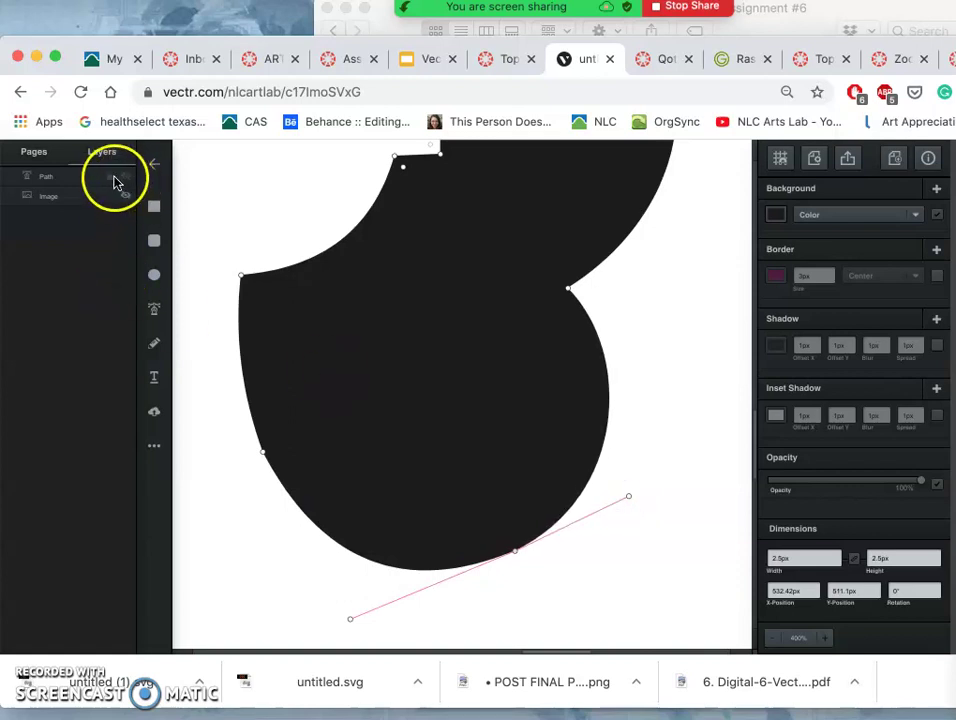
# Show the sketch image layer to compare the reshaped lower lobe with the sketch underneath.
pyautogui.click(122, 197)
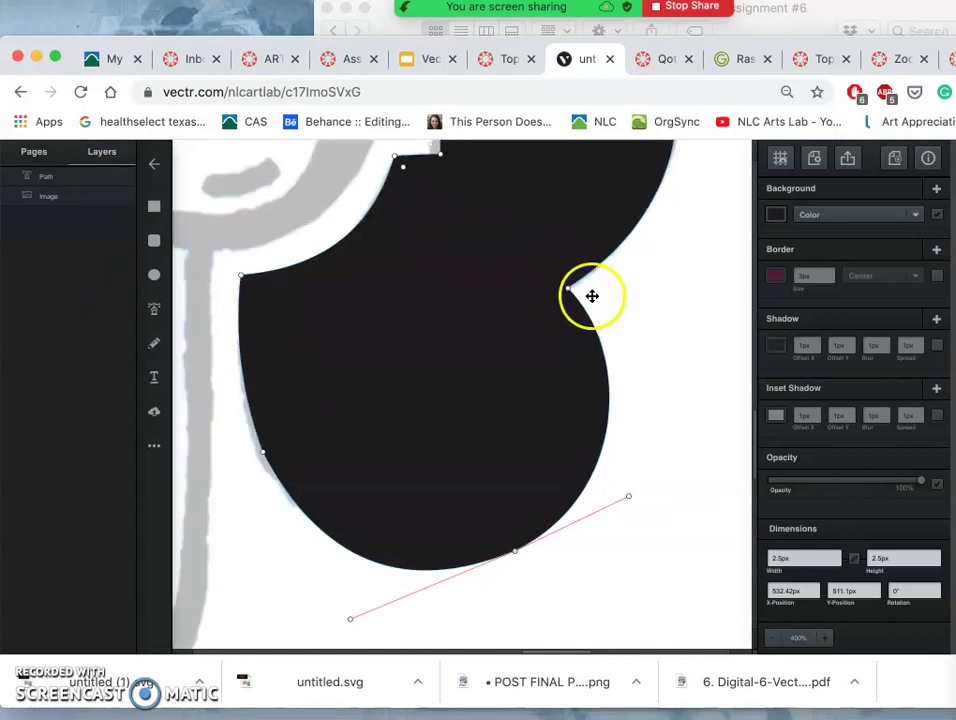
pyautogui.click(692, 363)
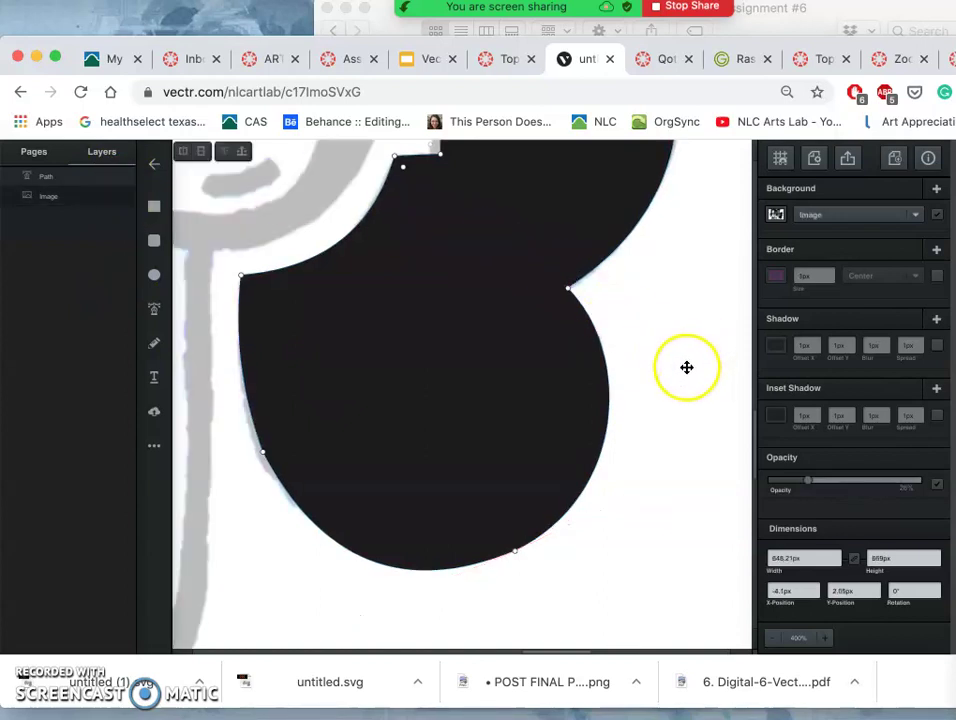
pyautogui.scroll(-5, 681, 423)
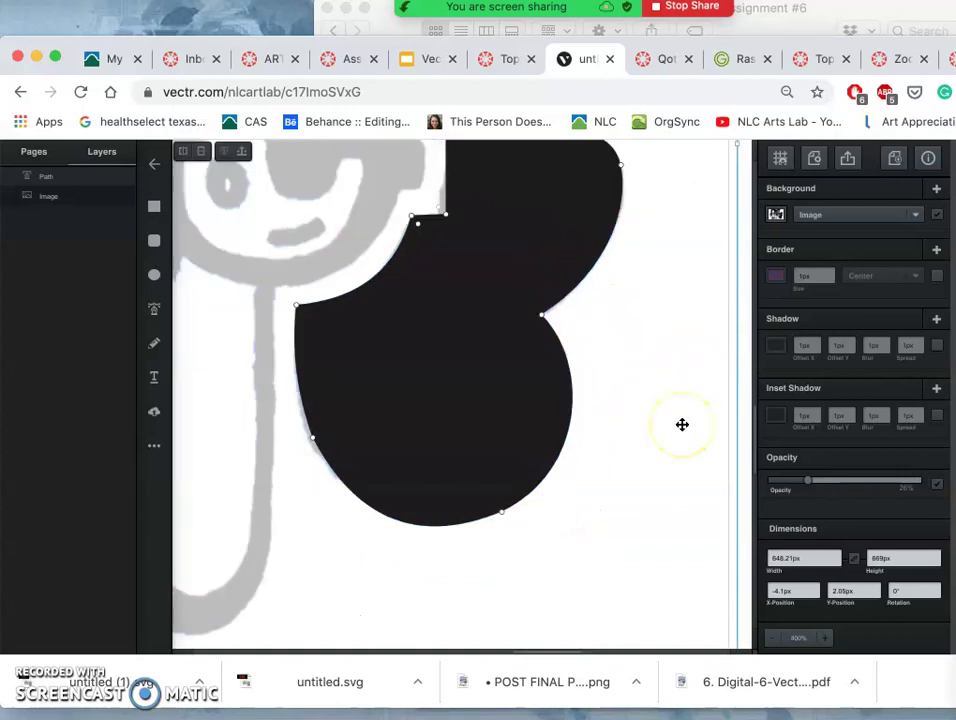
pyautogui.click(653, 397)
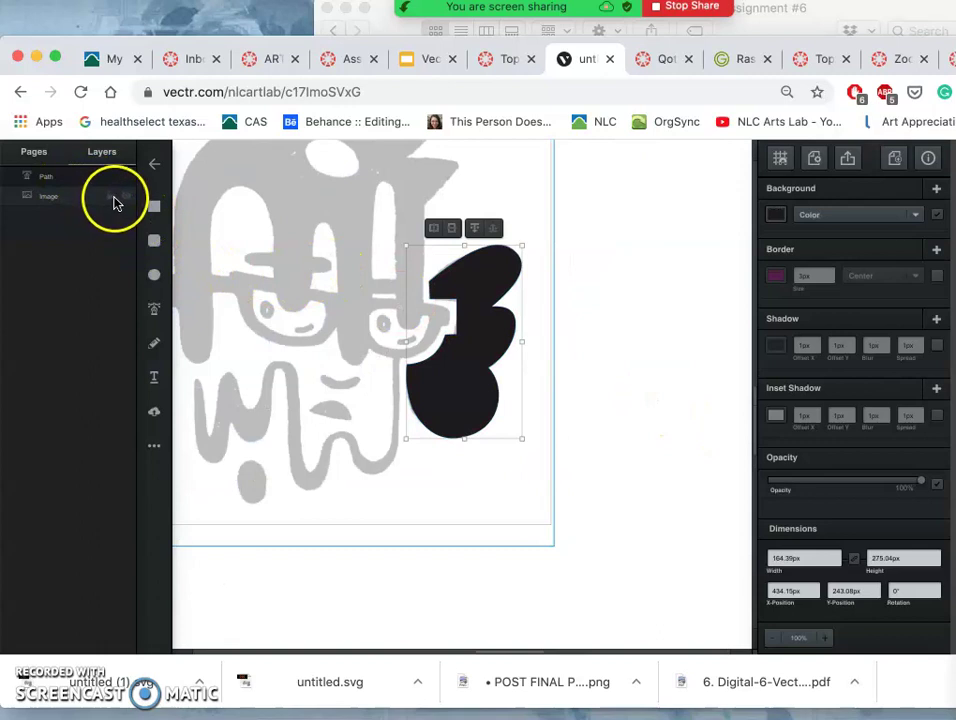
# Hide the sketch image layer, deselect the shape and check the filled three-lobed shape alone on the full page.
pyautogui.click(123, 199)
pyautogui.click(672, 431)
pyautogui.hscroll(-1, 468, 440)
pyautogui.hscroll(1, 468, 440)
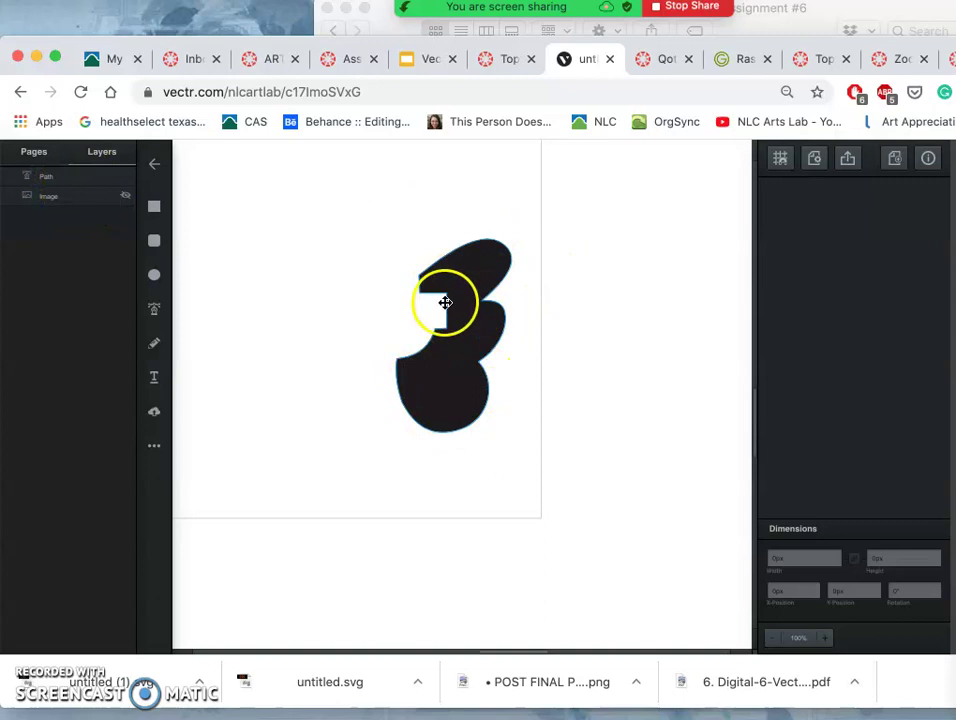
pyautogui.moveTo(681, 353); pyautogui.dragTo(742, 437)
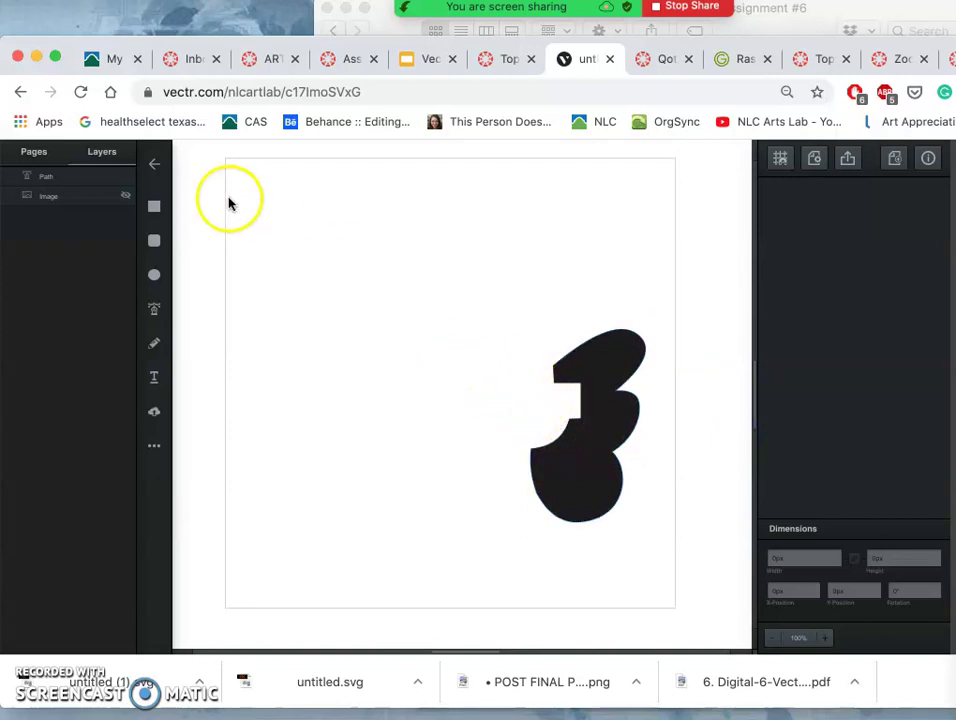
# Make the sketch image layer visible again and leave everything deselected.
pyautogui.moveTo(127, 179)
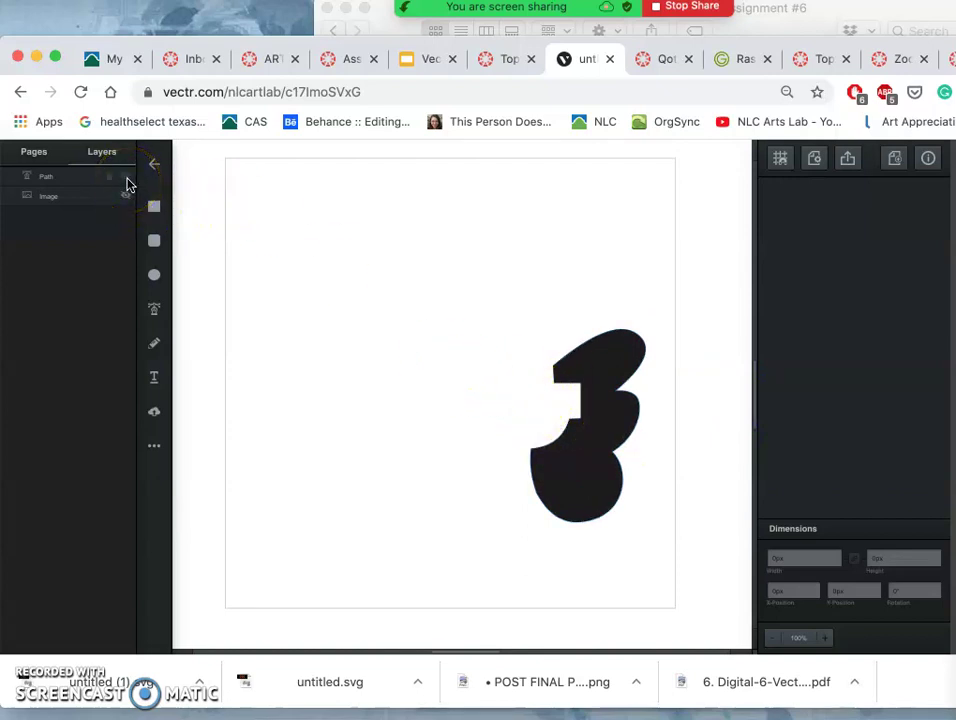
pyautogui.click(110, 207)
pyautogui.click(122, 203)
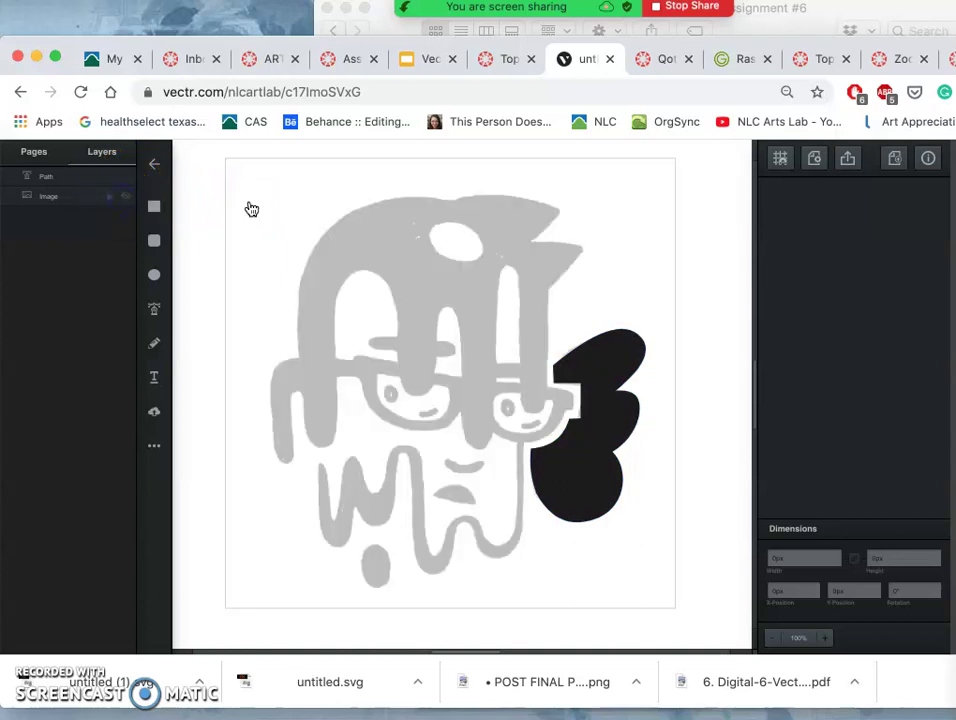
pyautogui.click(429, 285)
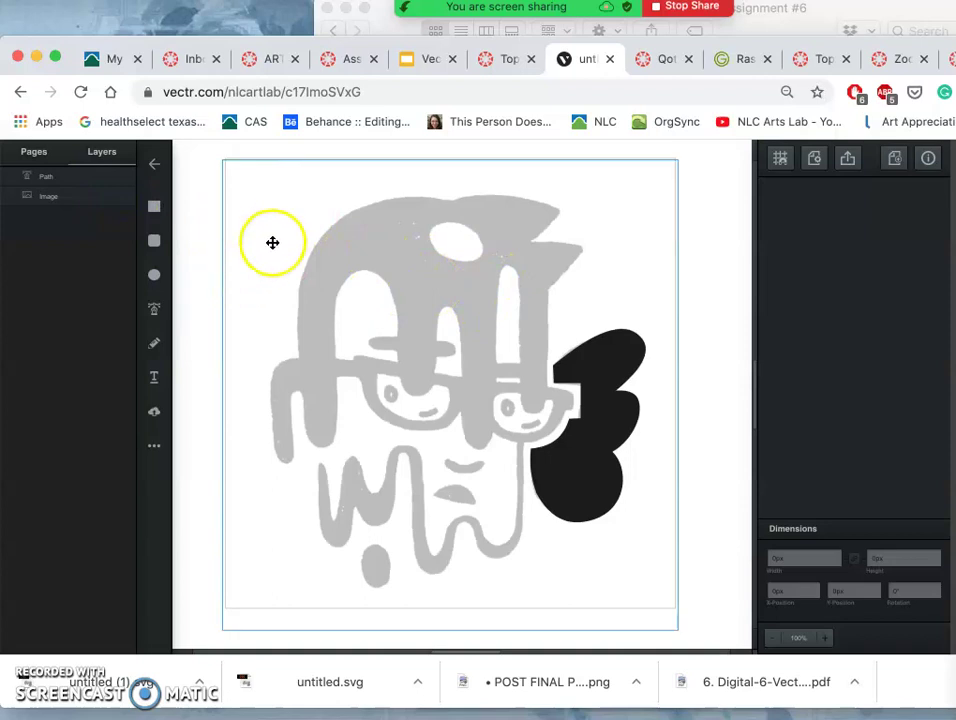
pyautogui.click(210, 200)
# Start a Pen path at the lower tip of the sketch's far-left drip and curve it up the outer edge to about X 68.2, Y 366.86 px.
pyautogui.click(155, 314)
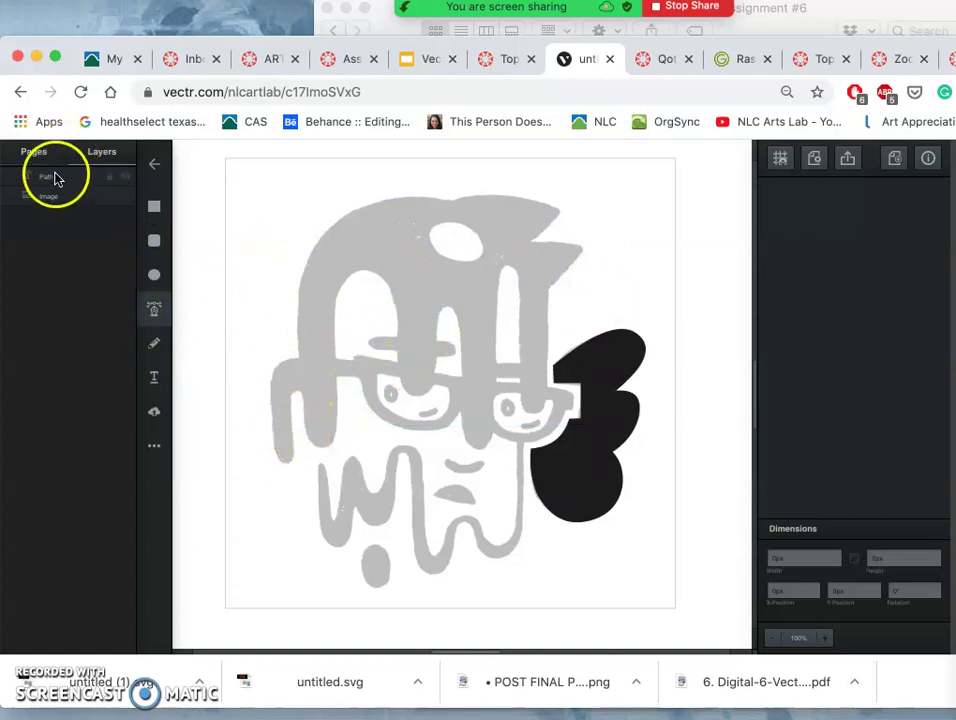
pyautogui.click(284, 462)
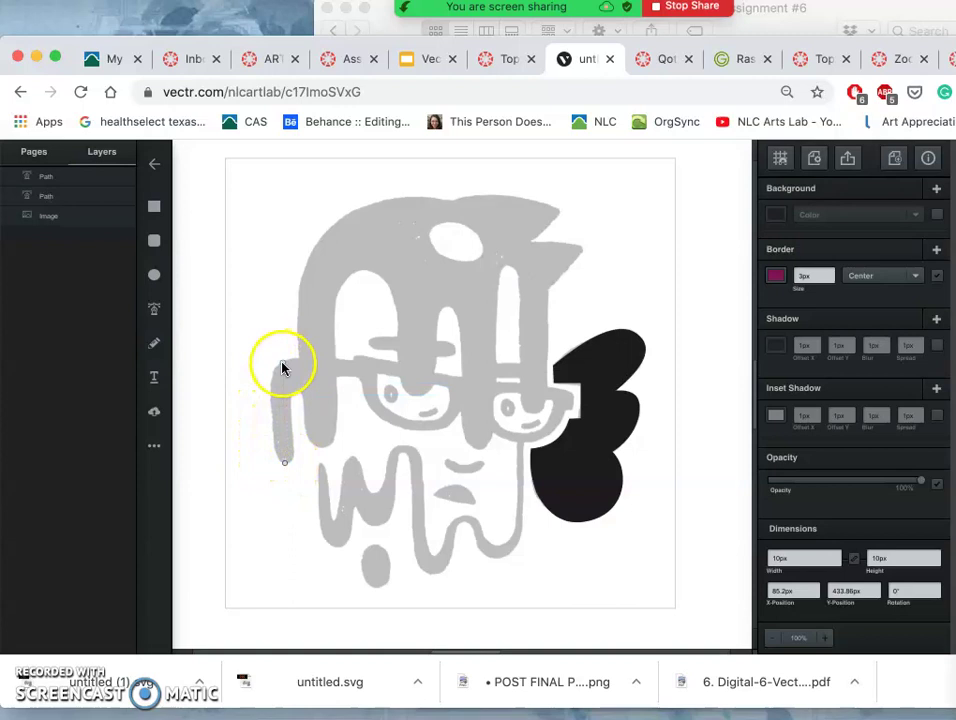
pyautogui.moveTo(283, 364); pyautogui.dragTo(307, 302)
pyautogui.press('super+z')
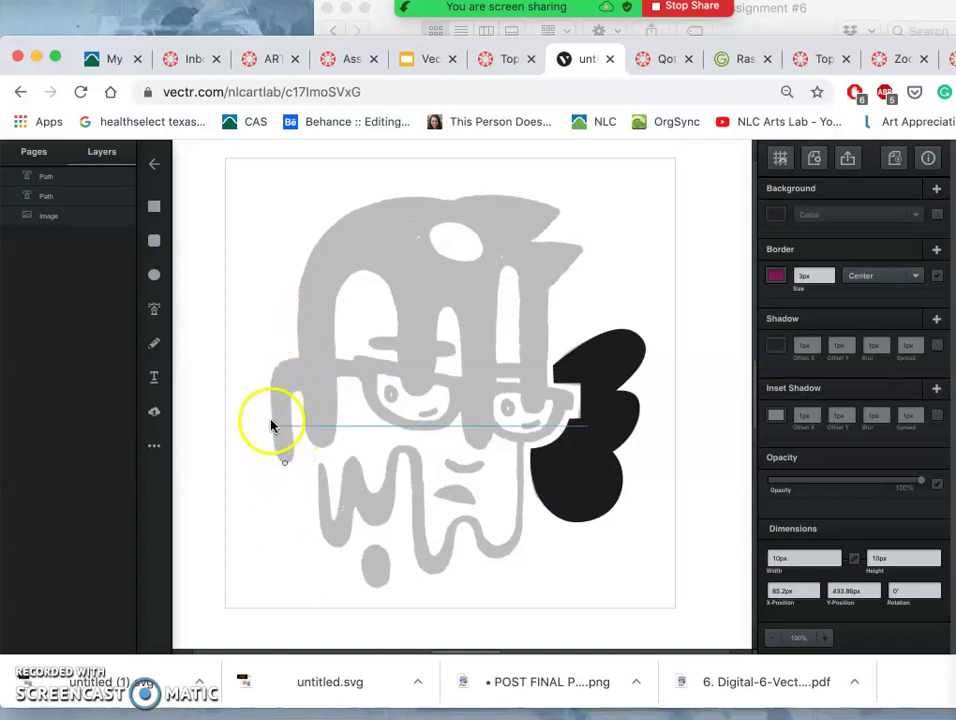
pyautogui.moveTo(273, 418); pyautogui.dragTo(274, 366)
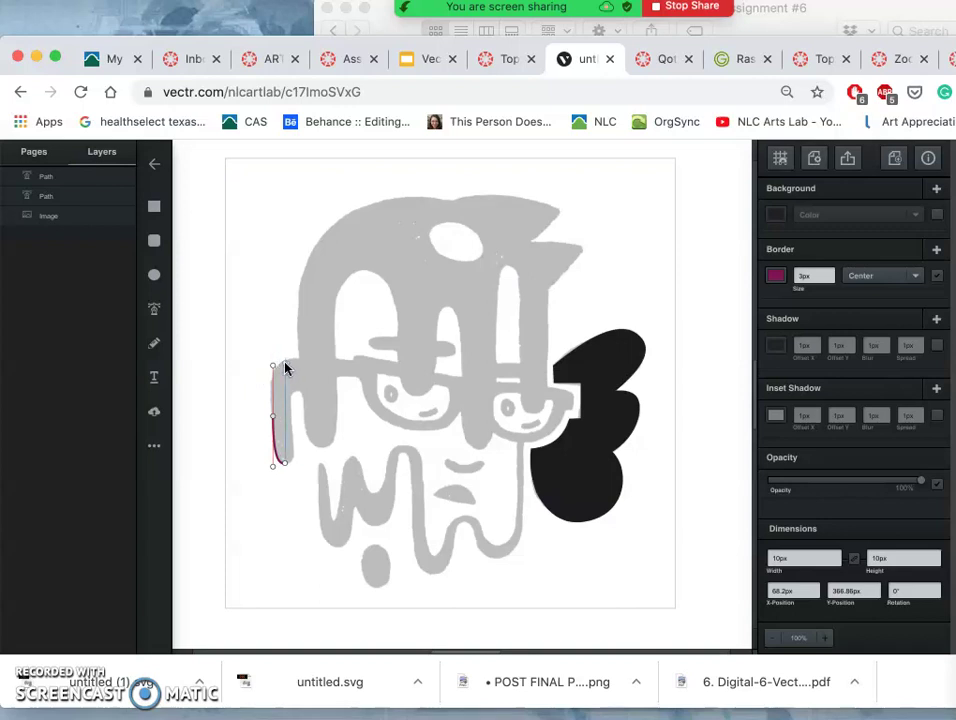
# Continue the path to the drip's top and across to the hair, with nodes at about X 85.2 and X 104.2, Y 287.86 px.
pyautogui.click(284, 364)
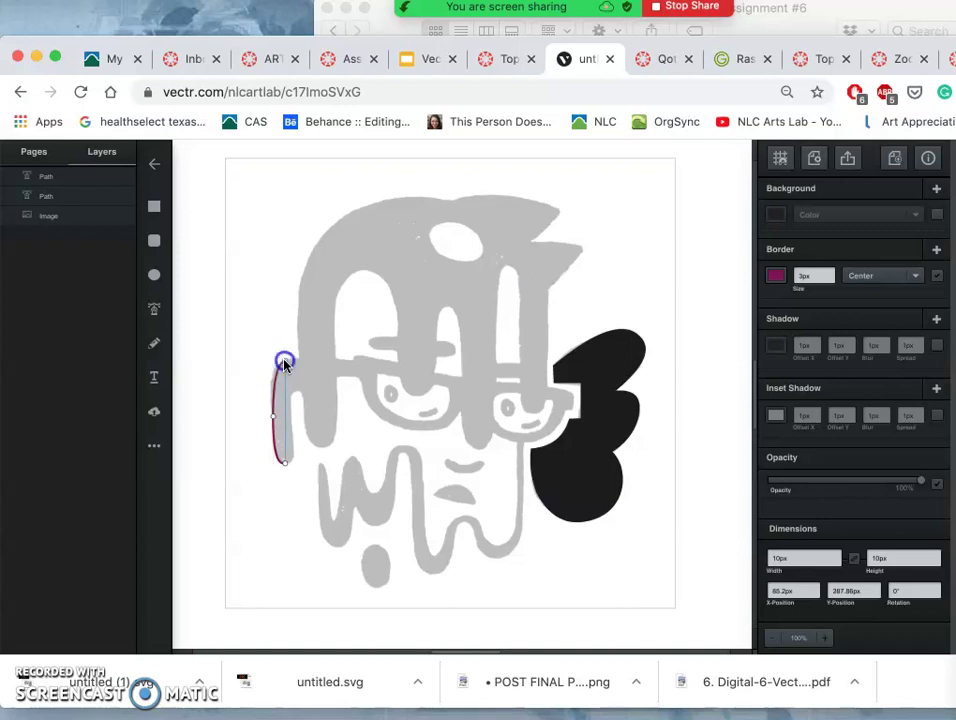
pyautogui.moveTo(284, 361); pyautogui.dragTo(285, 361)
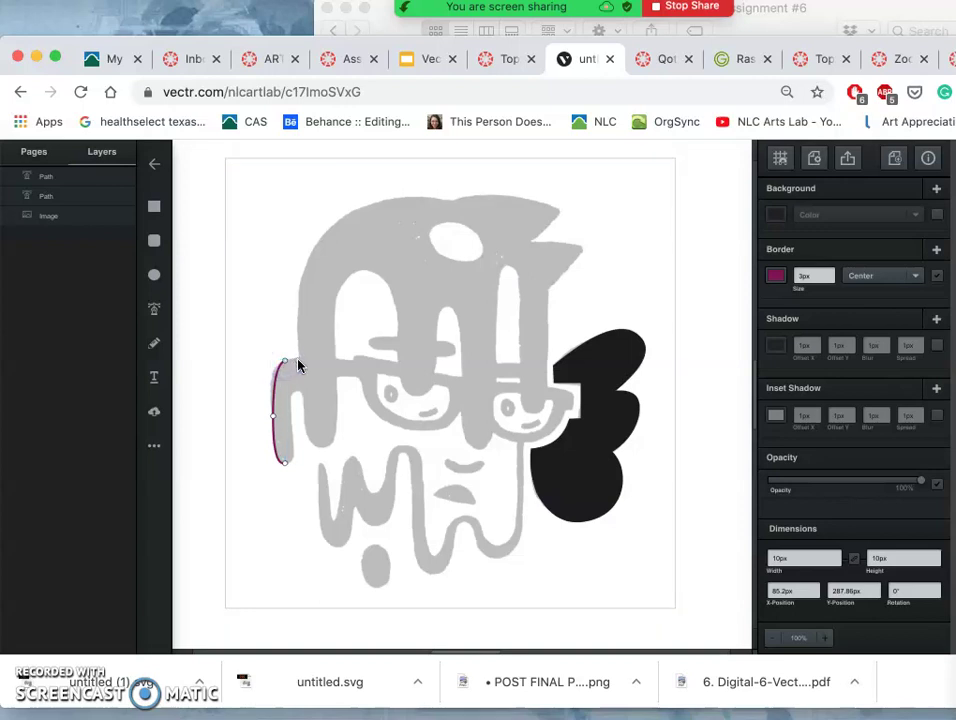
pyautogui.click(297, 364)
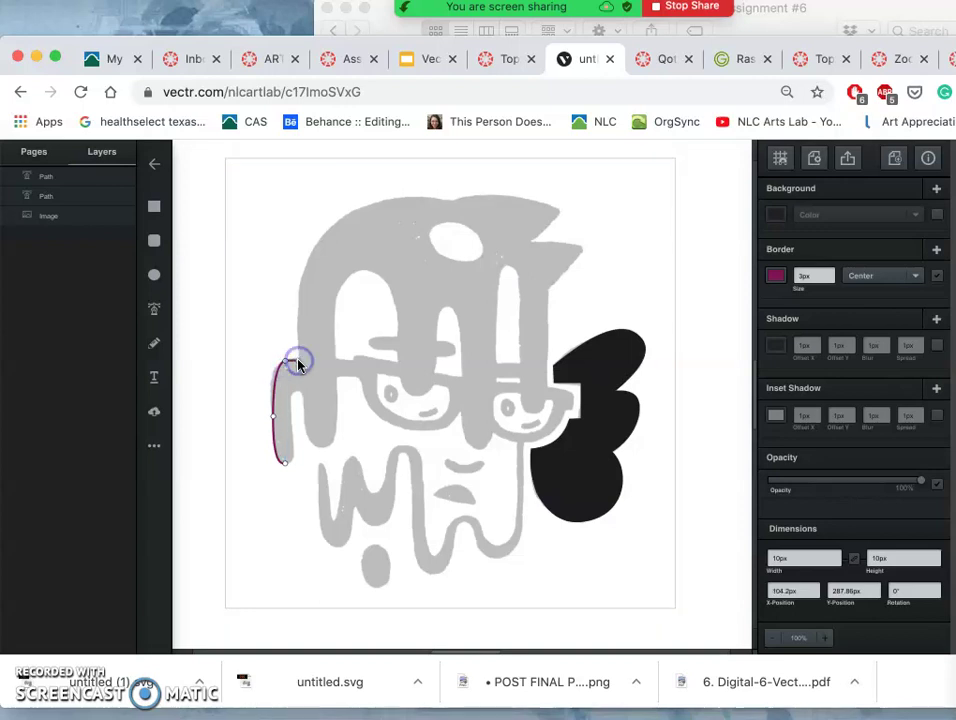
# Trace the hair's left side and crown with curved nodes at about X 139.2, Y 111.86 px and X 320, Y 62.86 px.
pyautogui.click(308, 237)
pyautogui.moveTo(321, 239); pyautogui.dragTo(353, 215)
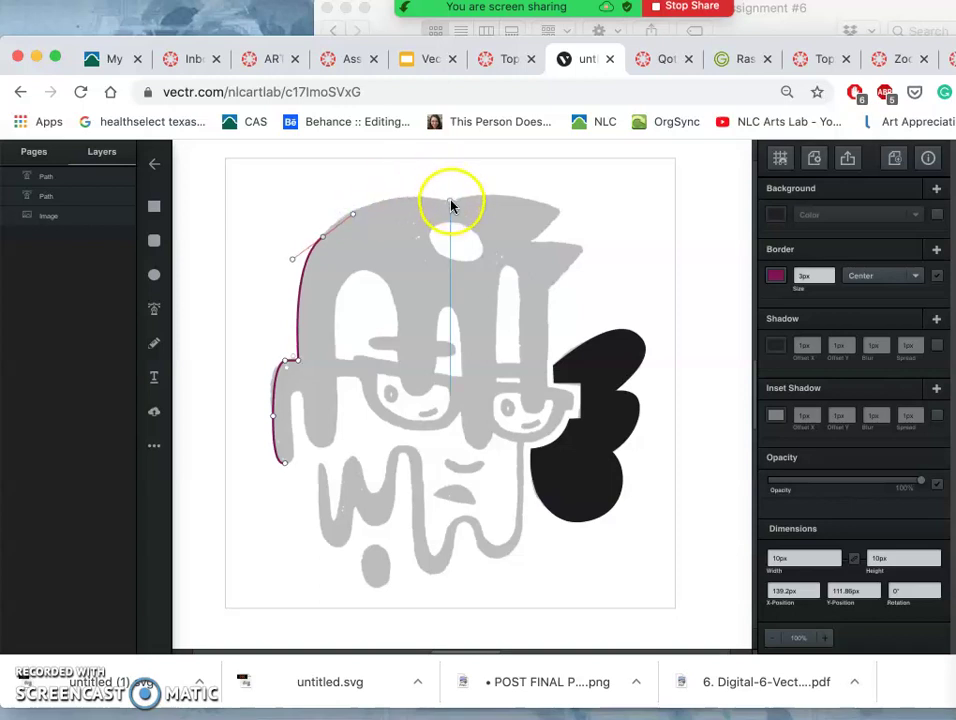
pyautogui.moveTo(451, 206); pyautogui.dragTo(537, 215)
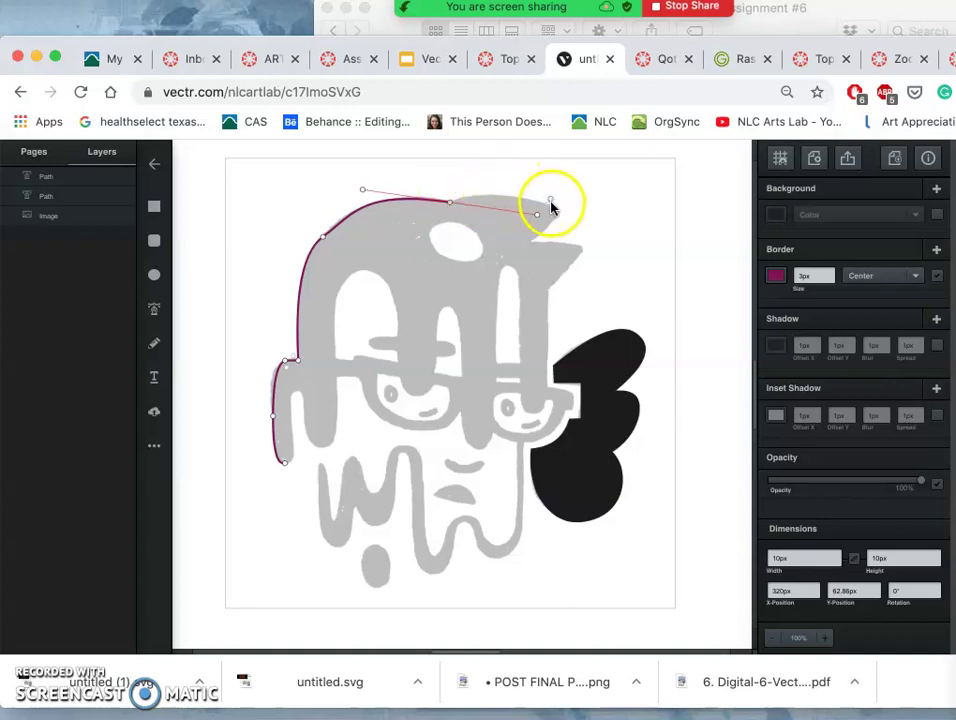
# Extend the path to the upper hair spike's tip at about X 476.2, Y 77.86 px, and on to the notch below at about X 438.2, Y 118.86 px.
pyautogui.click(560, 214)
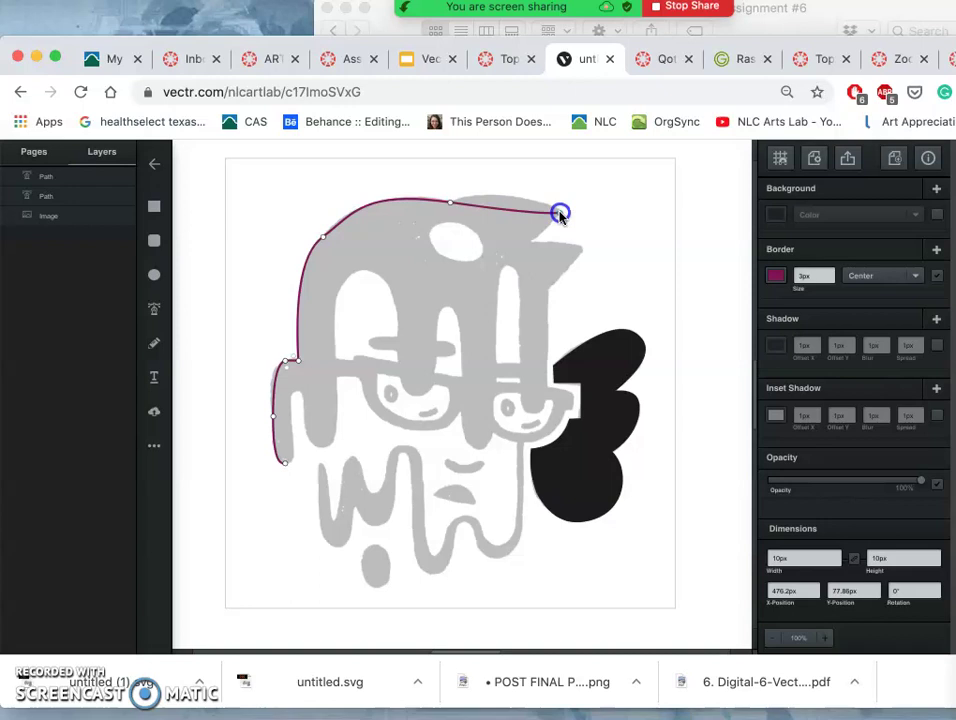
pyautogui.moveTo(560, 224); pyautogui.dragTo(640, 273)
pyautogui.click(579, 245)
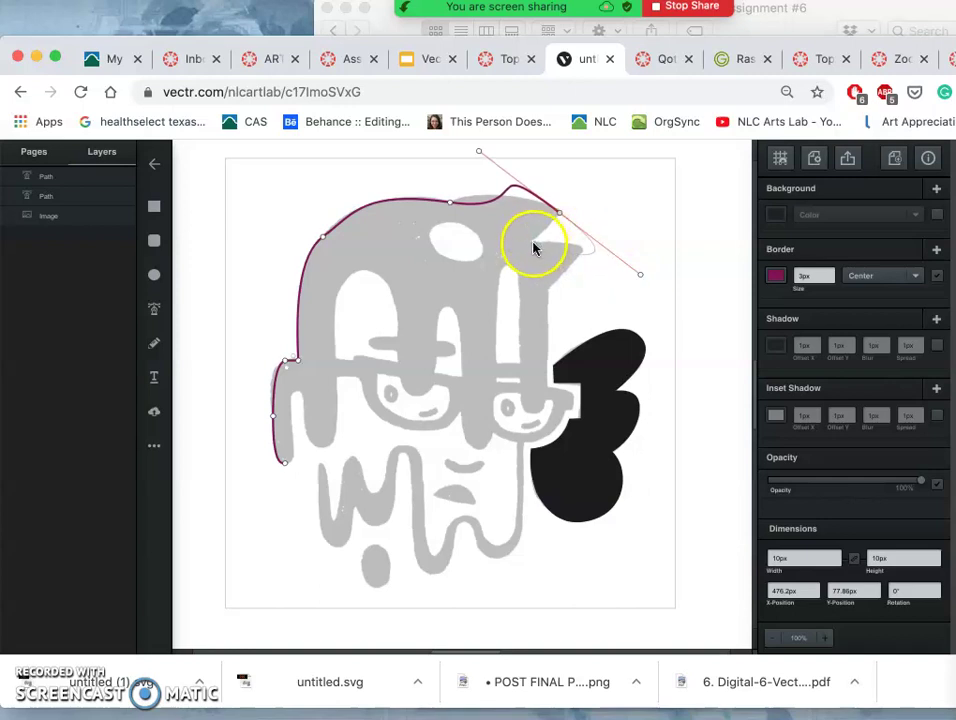
pyautogui.click(533, 243)
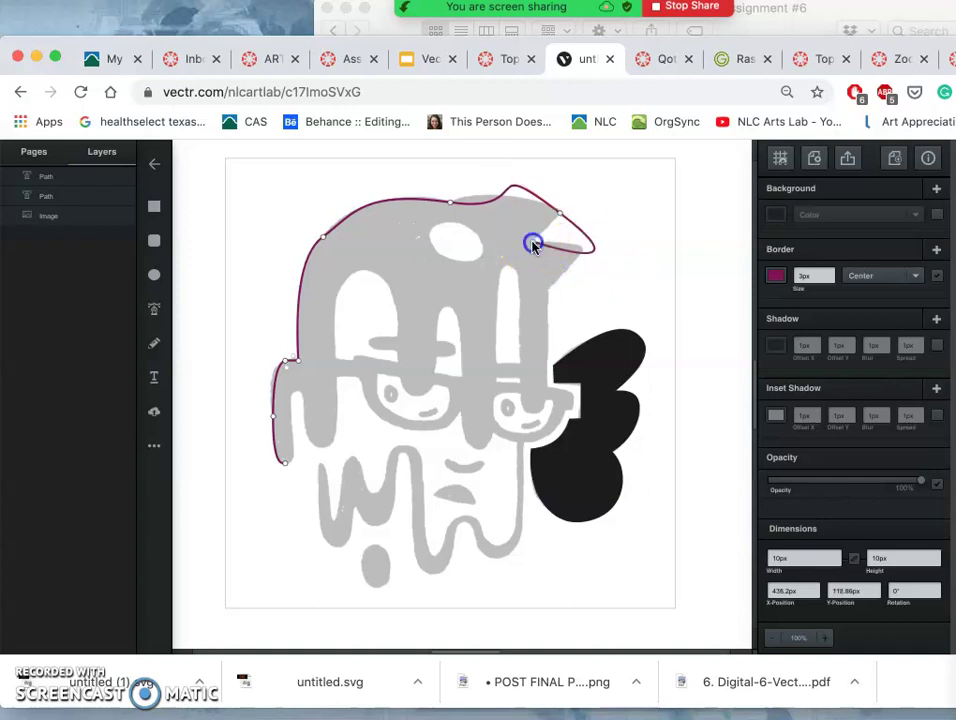